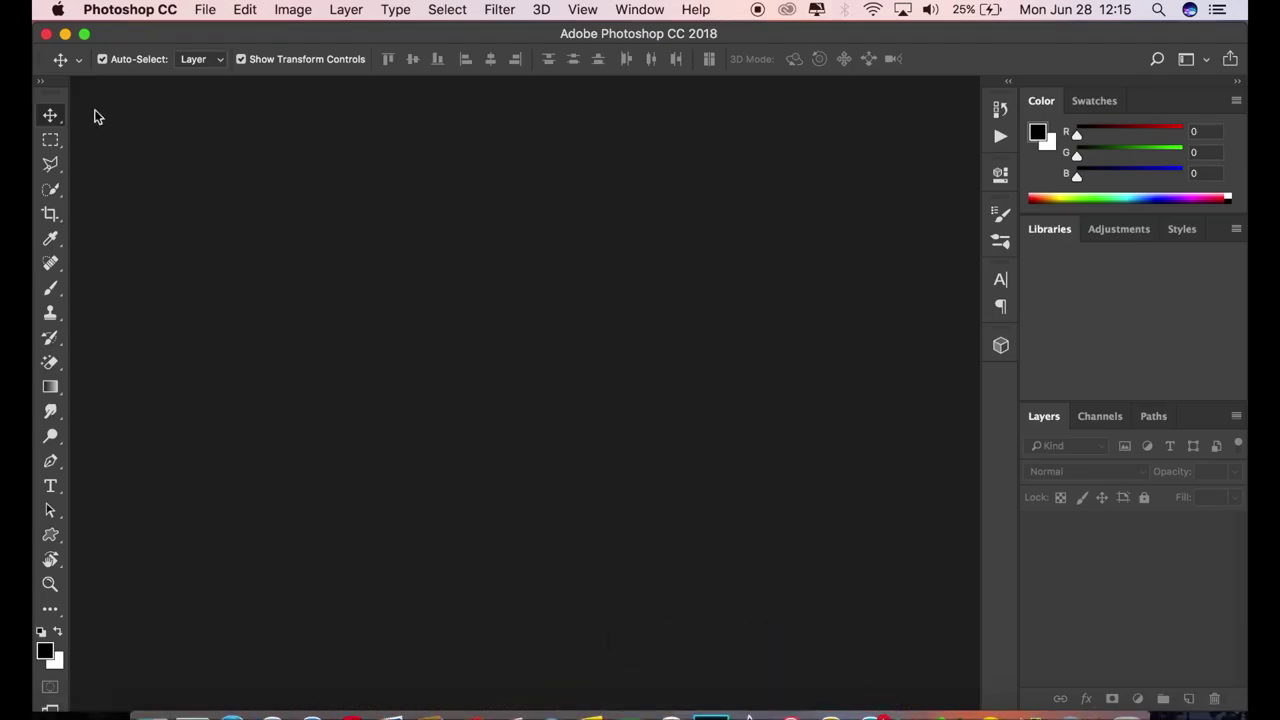
# Open the landscape photo IMG_0507.JPG from the Desktop folder via File > Open.
pyautogui.click(205, 10)
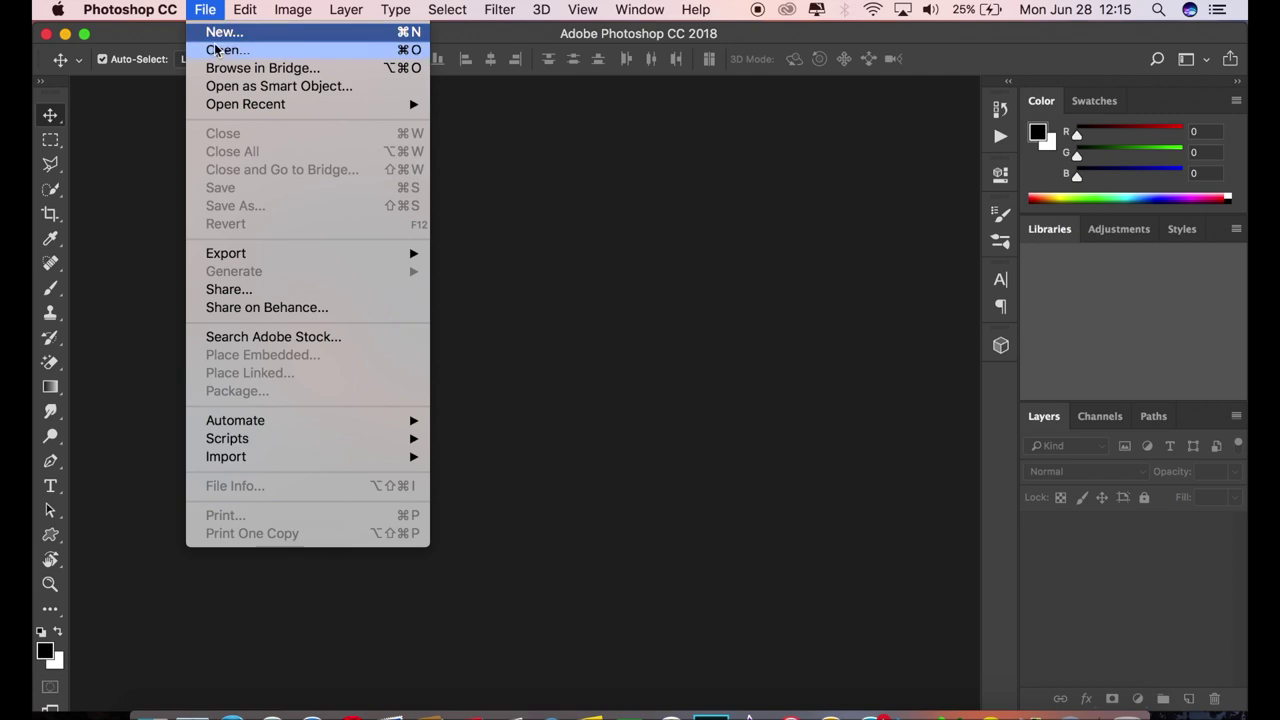
pyautogui.press('Return')
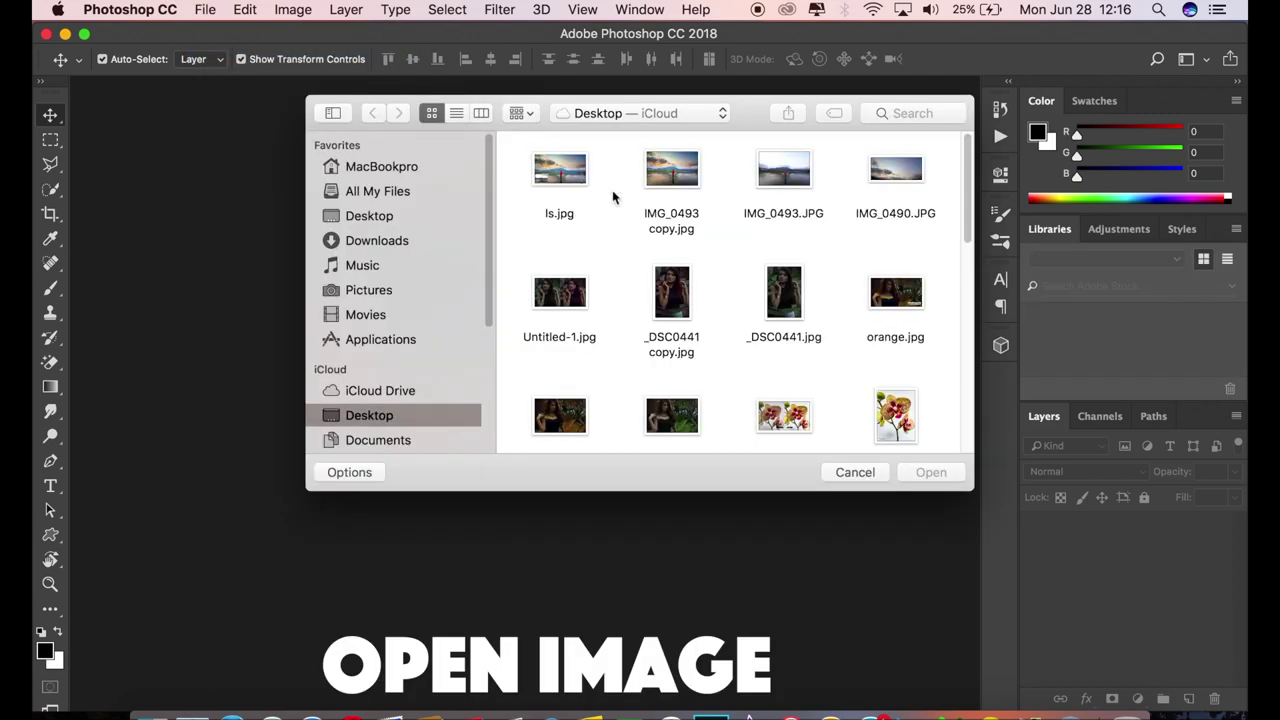
pyautogui.scroll(-2, 829, 222)
pyautogui.scroll(-5, 826, 226)
pyautogui.scroll(-5, 824, 228)
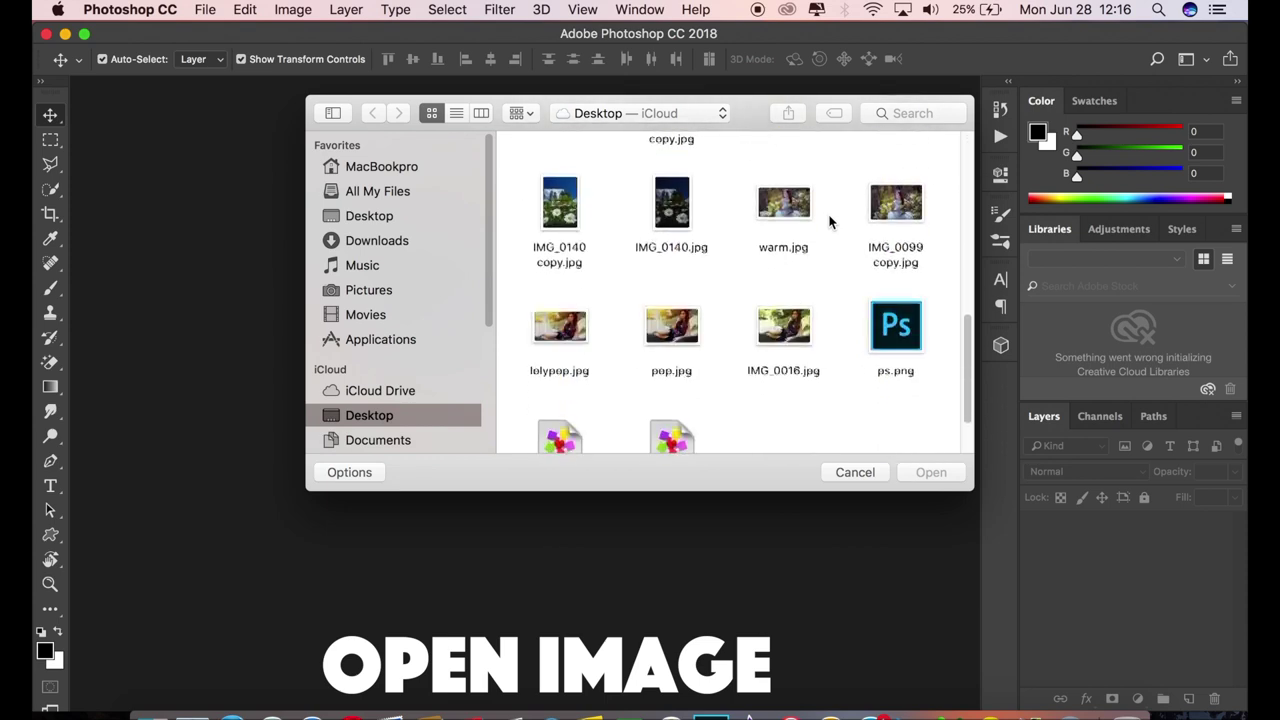
pyautogui.click(569, 433)
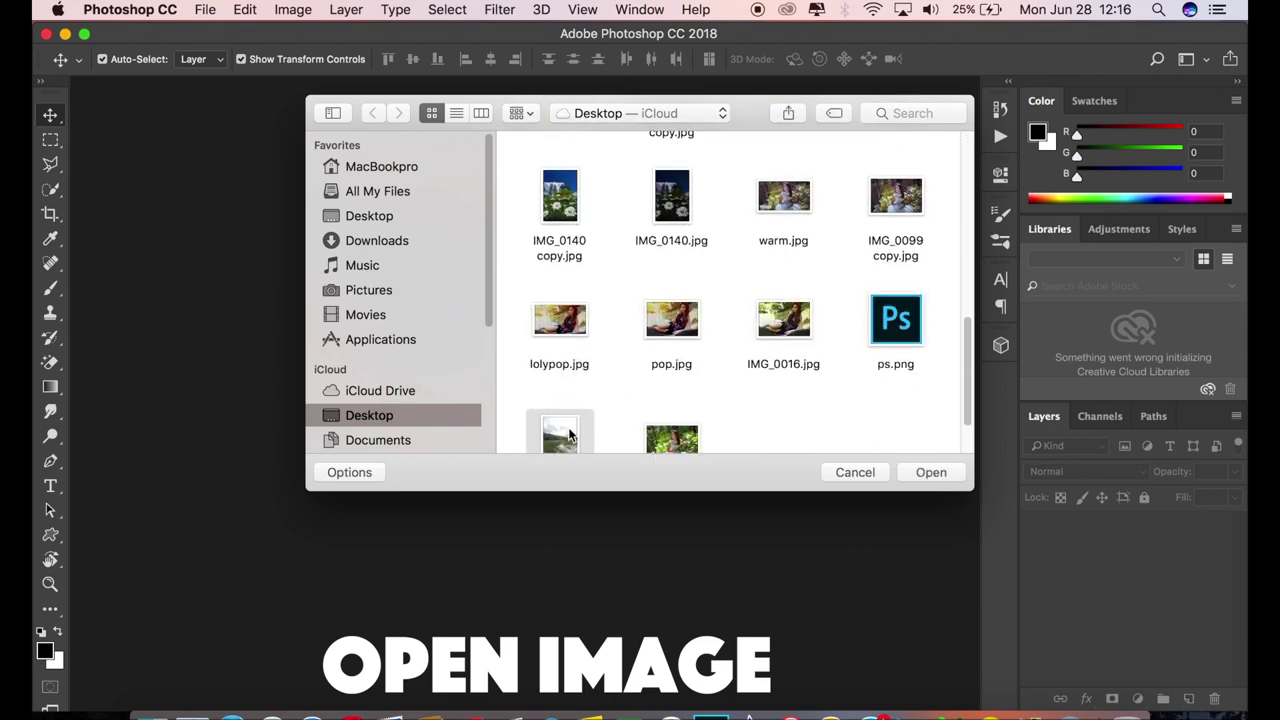
pyautogui.doubleClick(568, 427)
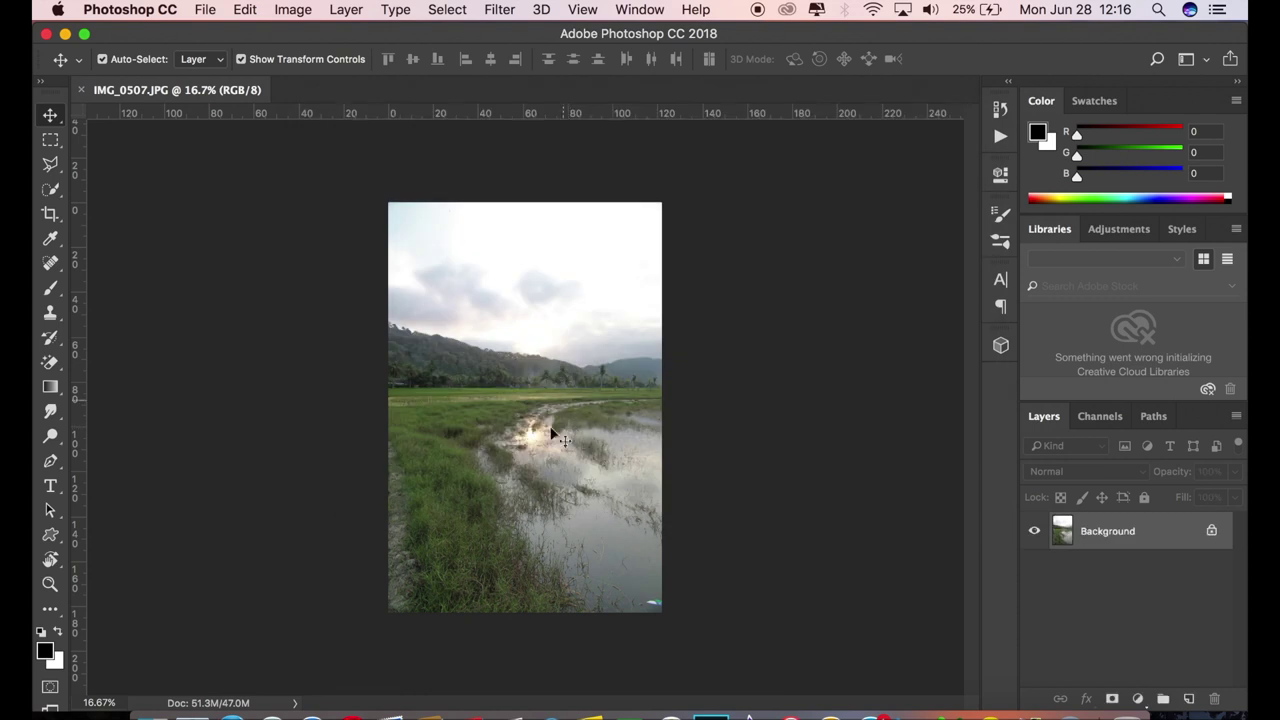
# Crop a thin strip off the bottom at Original Ratio, then return to the Move tool.
pyautogui.click(50, 213)
pyautogui.click(133, 60)
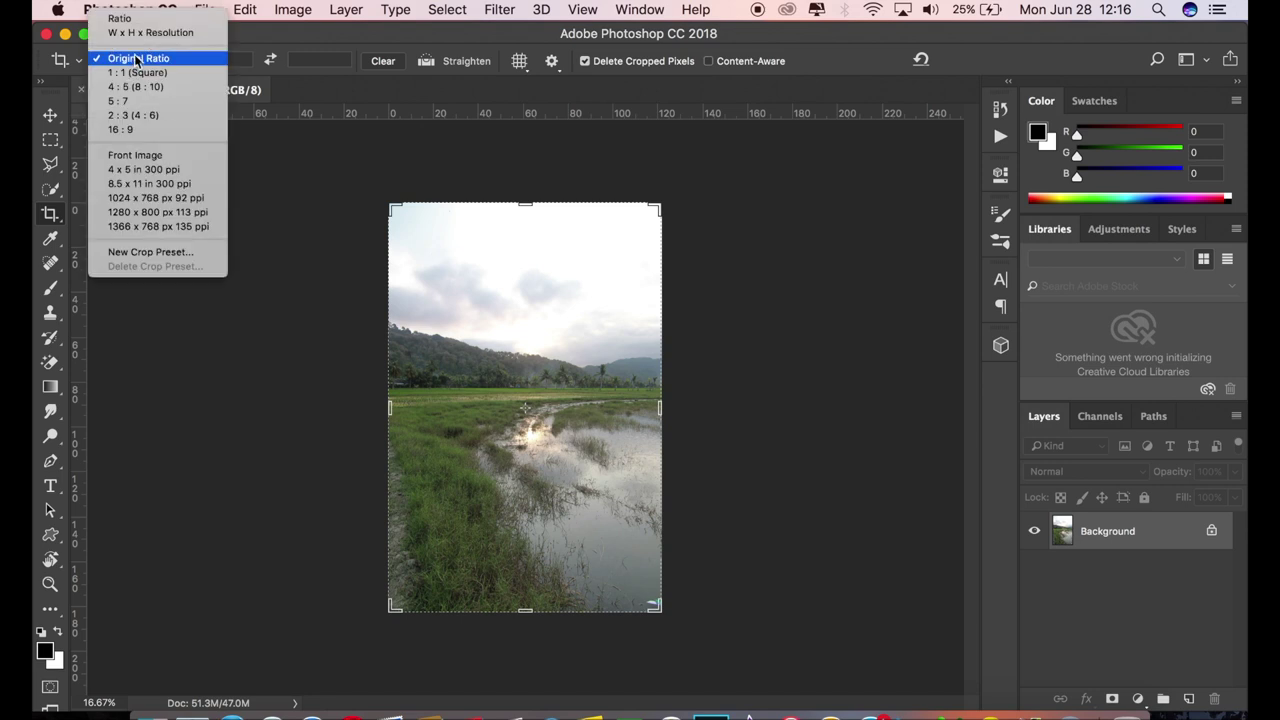
pyautogui.click(135, 59)
pyautogui.moveTo(516, 610); pyautogui.dragTo(515, 605)
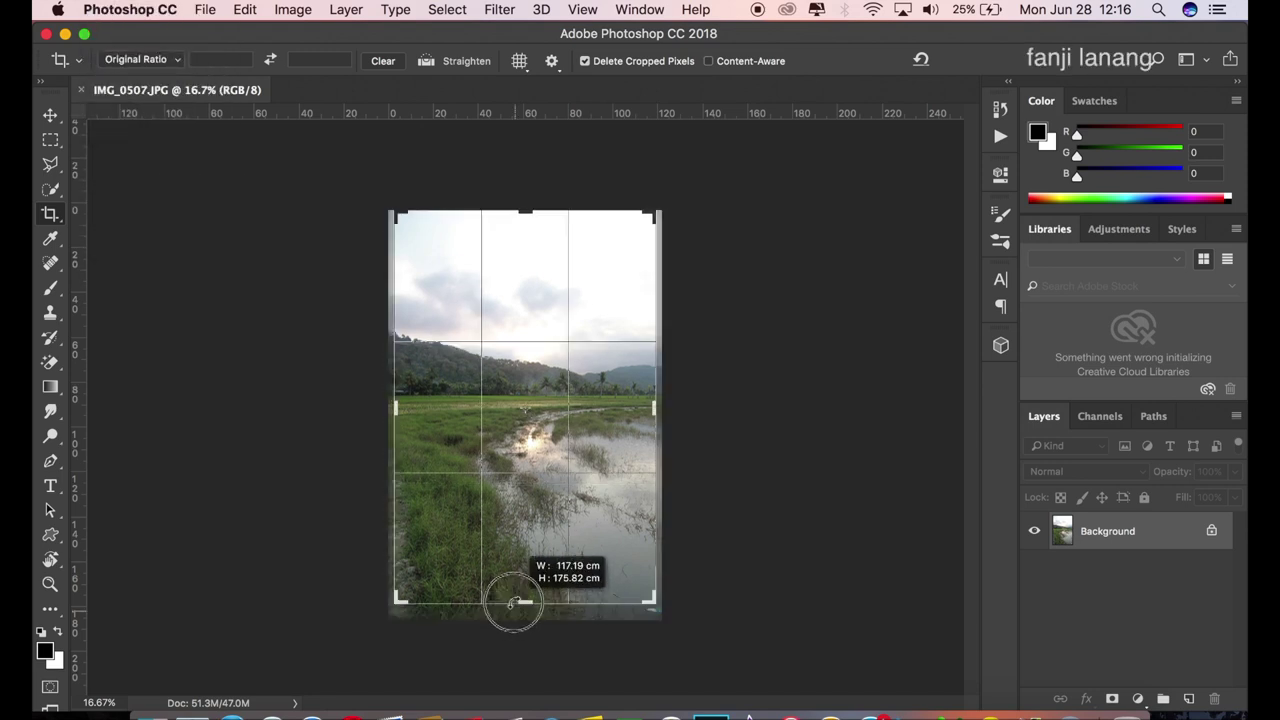
pyautogui.moveTo(515, 605); pyautogui.dragTo(513, 601)
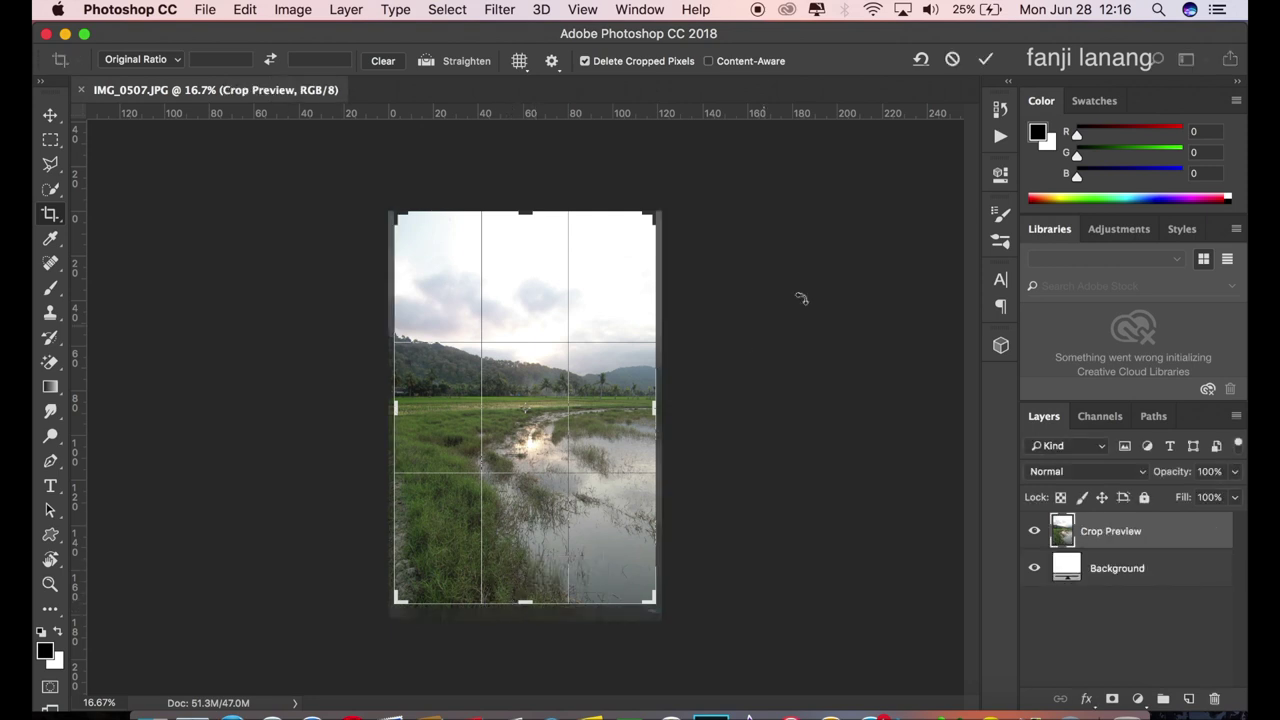
pyautogui.click(985, 60)
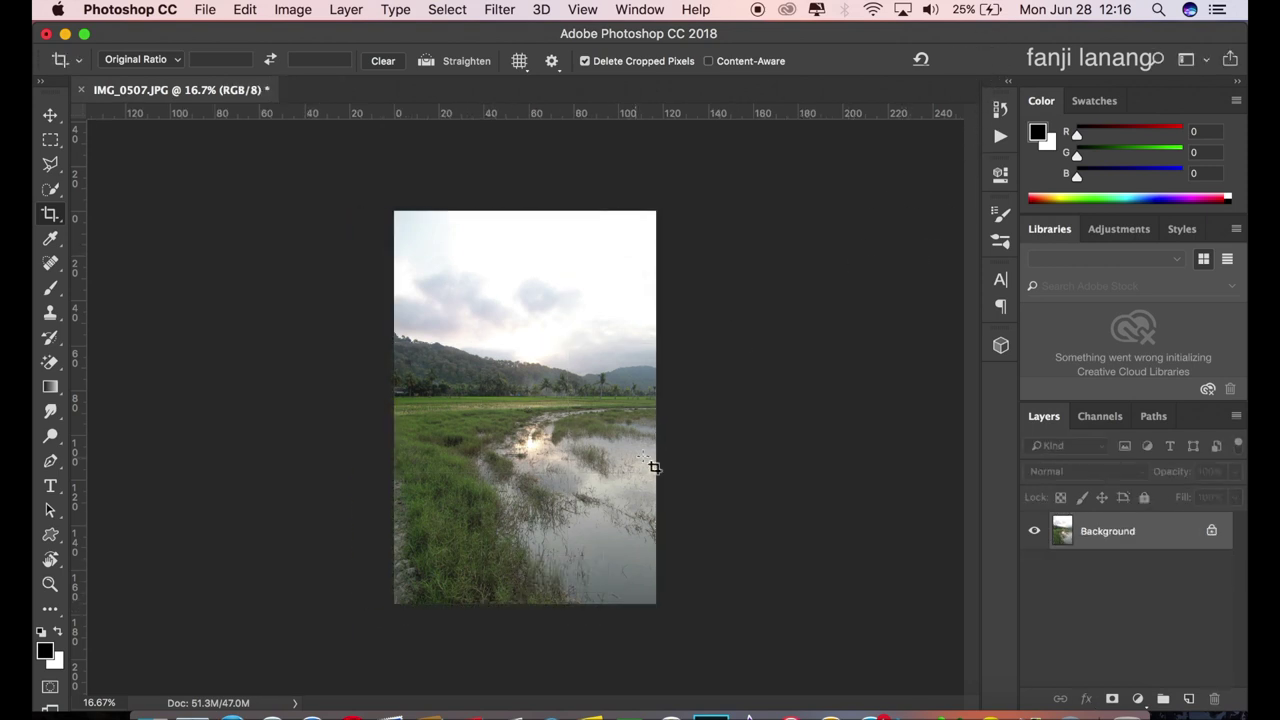
pyautogui.click(50, 115)
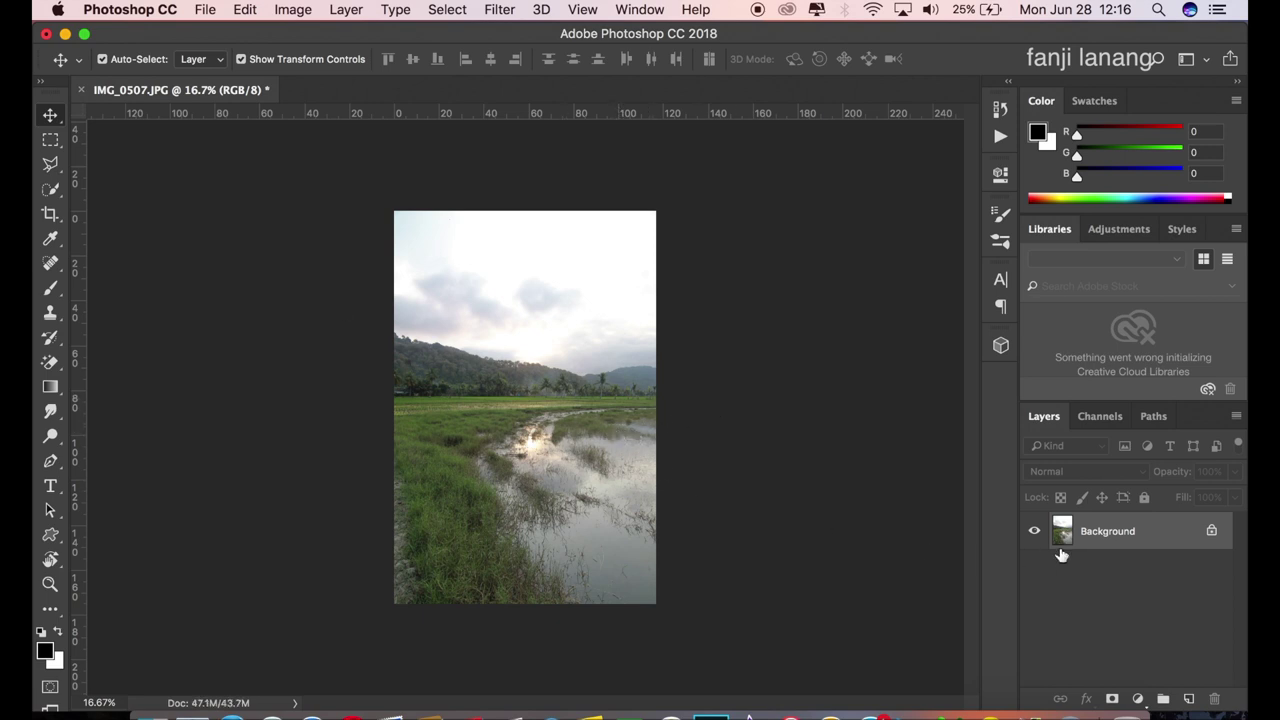
# Duplicate Background, set the copy to Multiply, and add a mask inverted to black.
pyautogui.moveTo(1122, 540); pyautogui.dragTo(1188, 697)
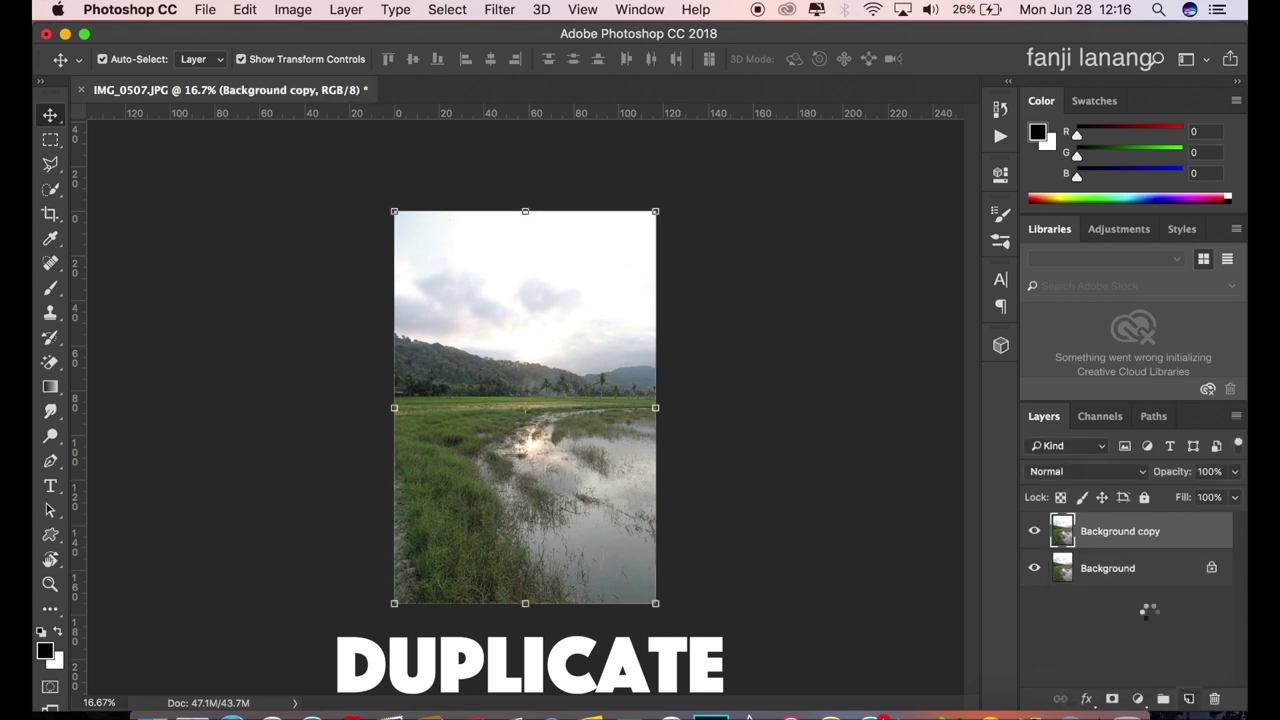
pyautogui.click(1077, 471)
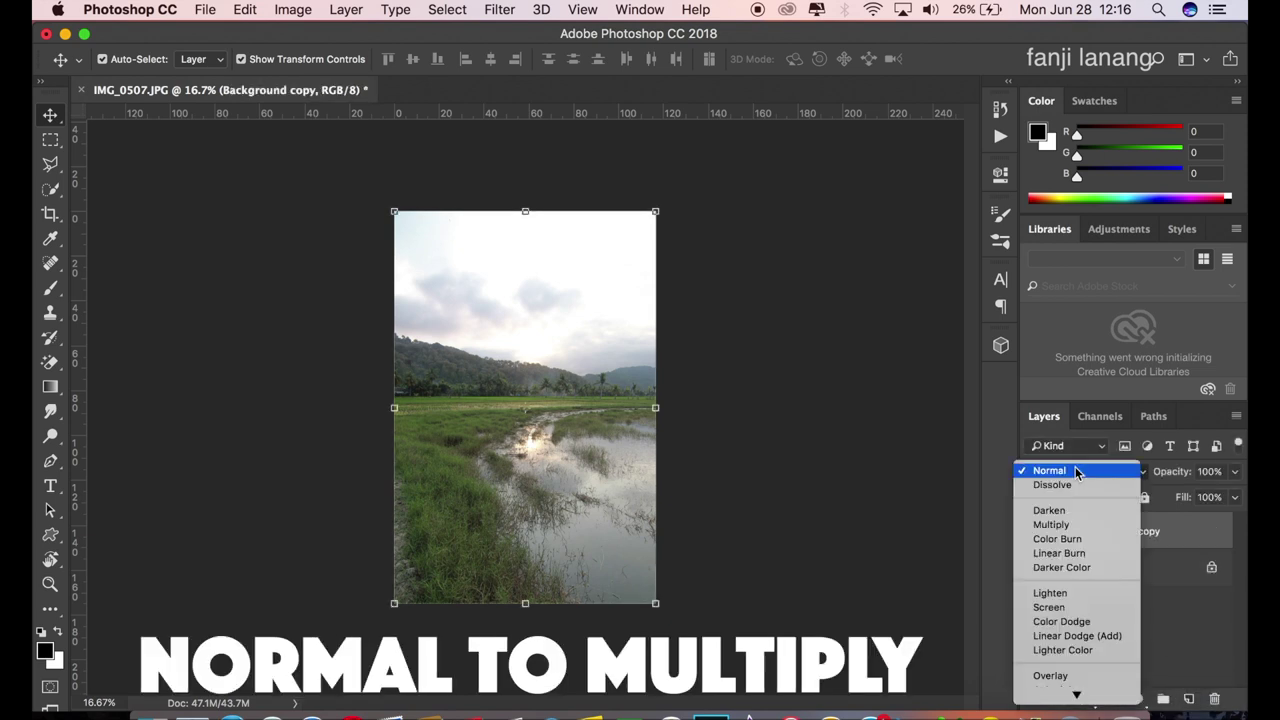
pyautogui.click(1055, 524)
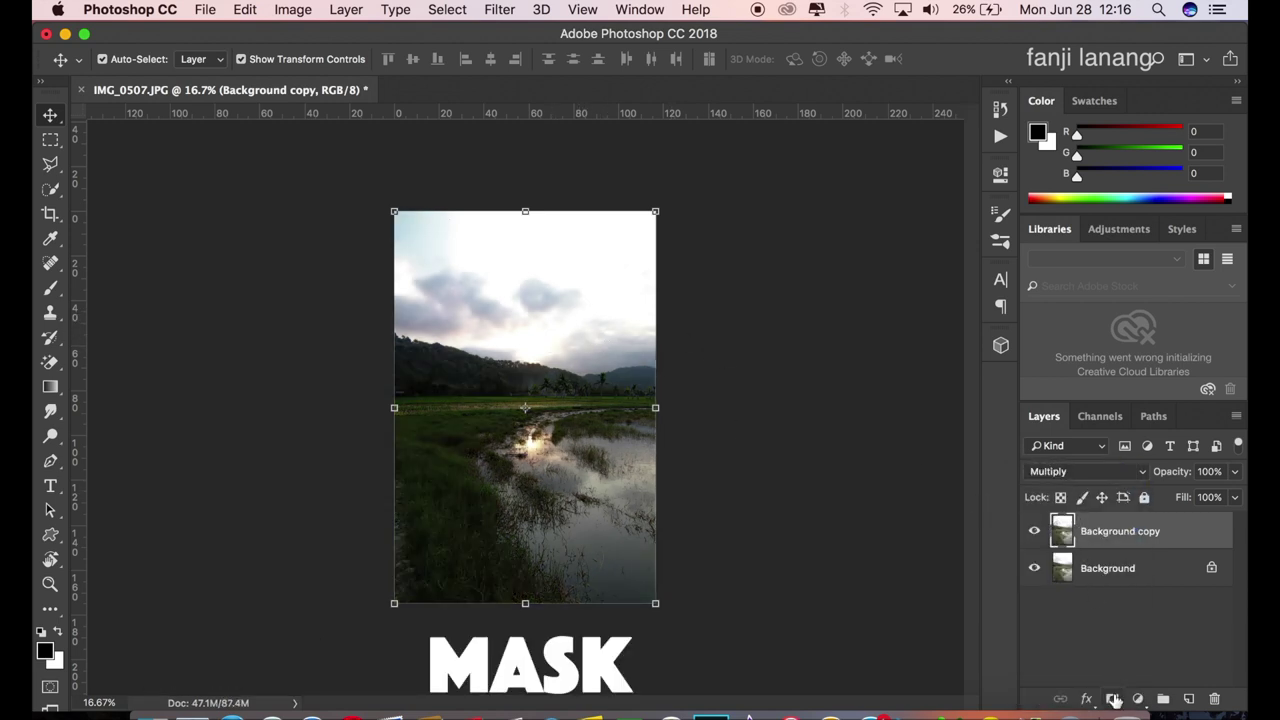
pyautogui.click(1114, 699)
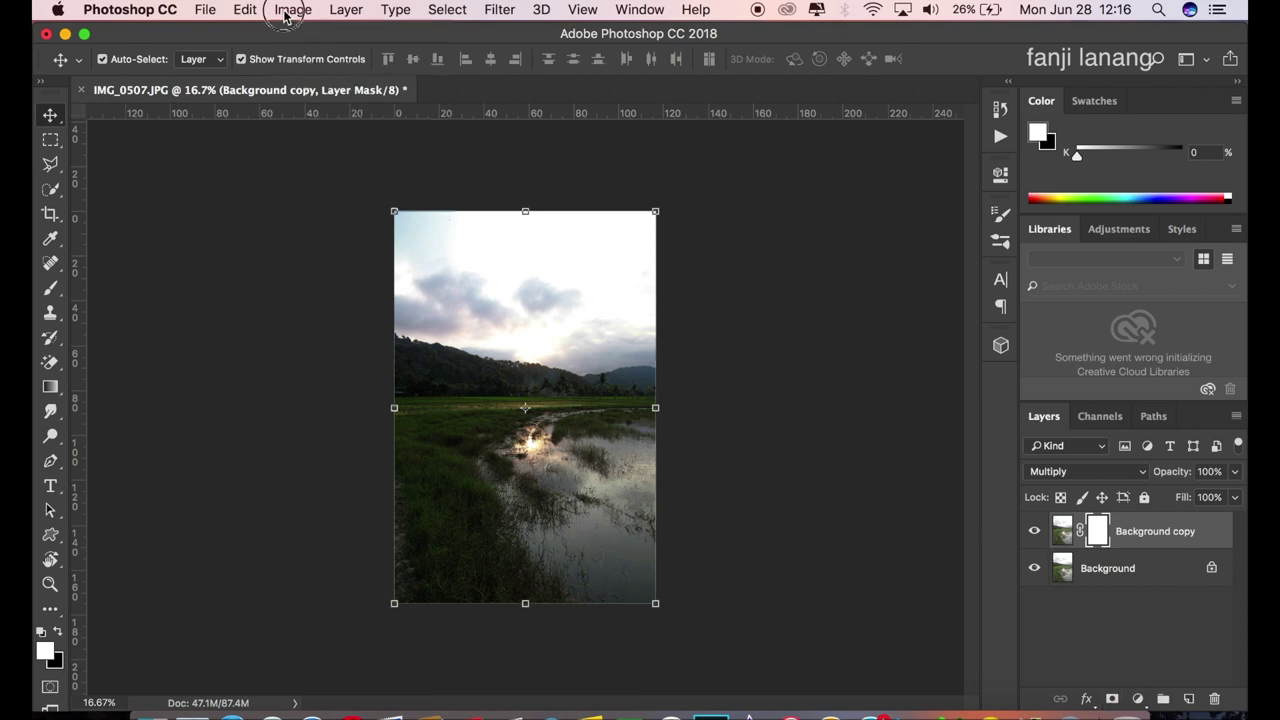
pyautogui.click(292, 10)
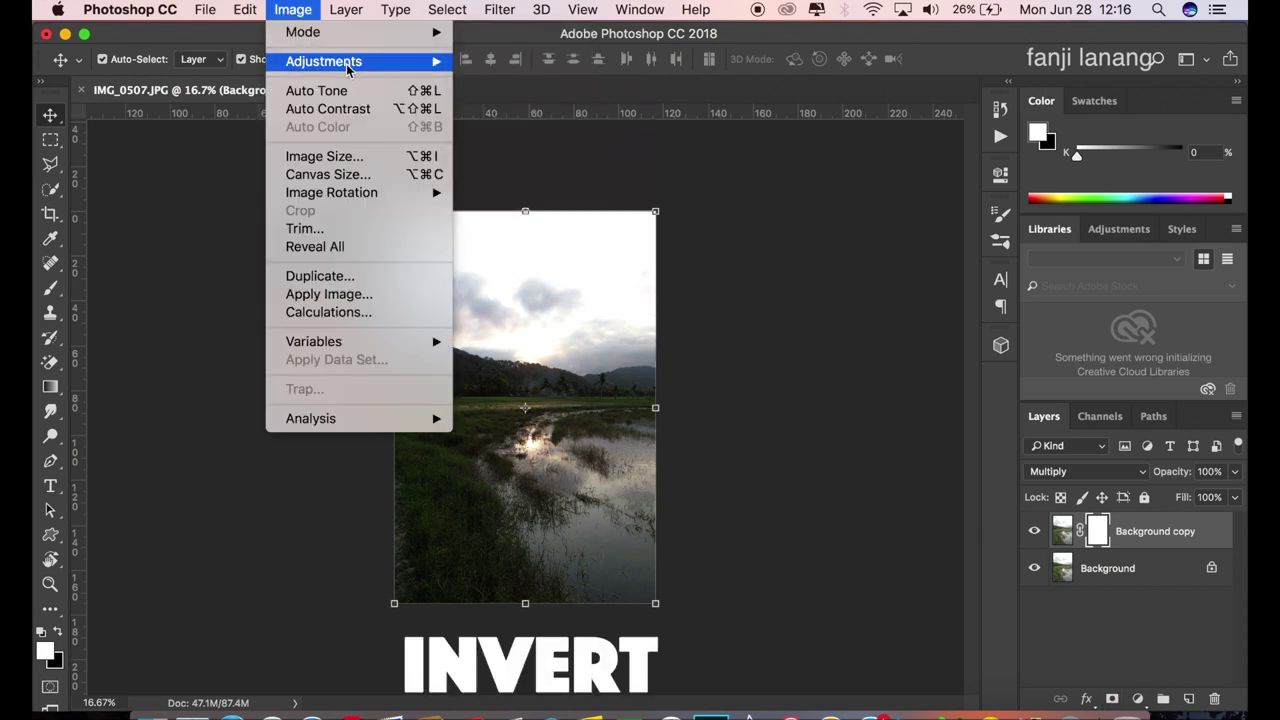
pyautogui.moveTo(323, 61)
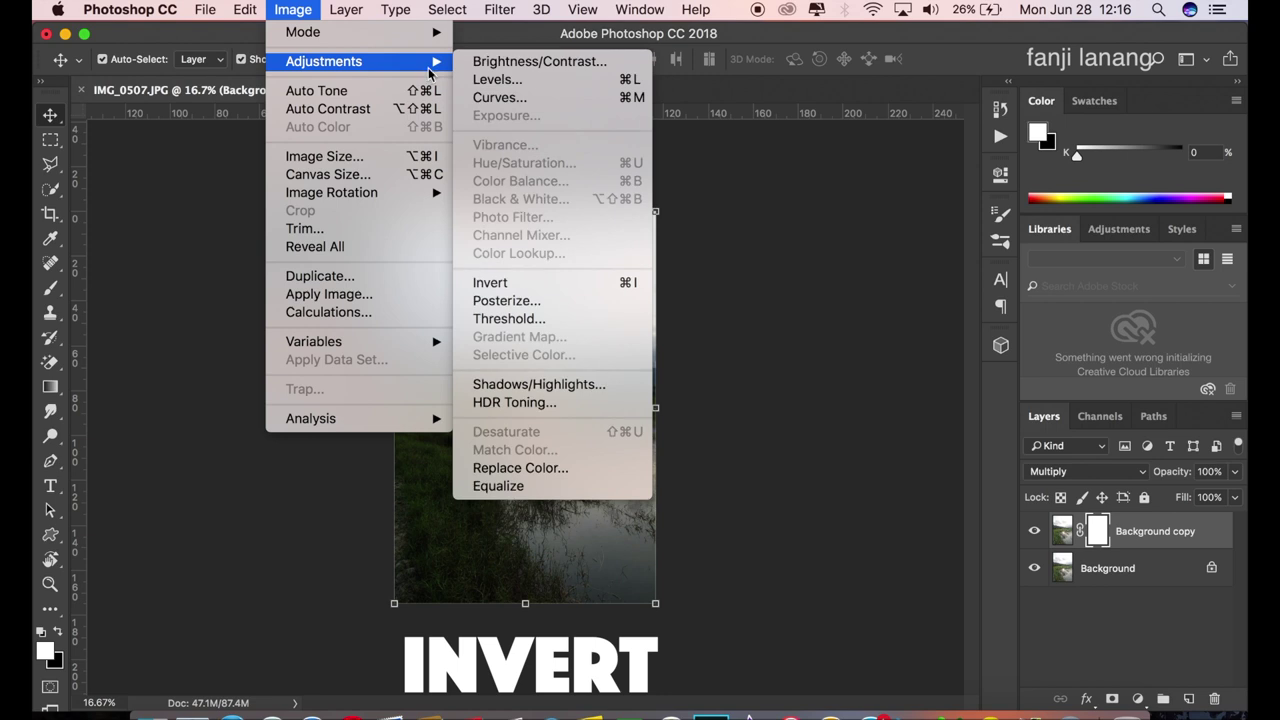
pyautogui.click(500, 283)
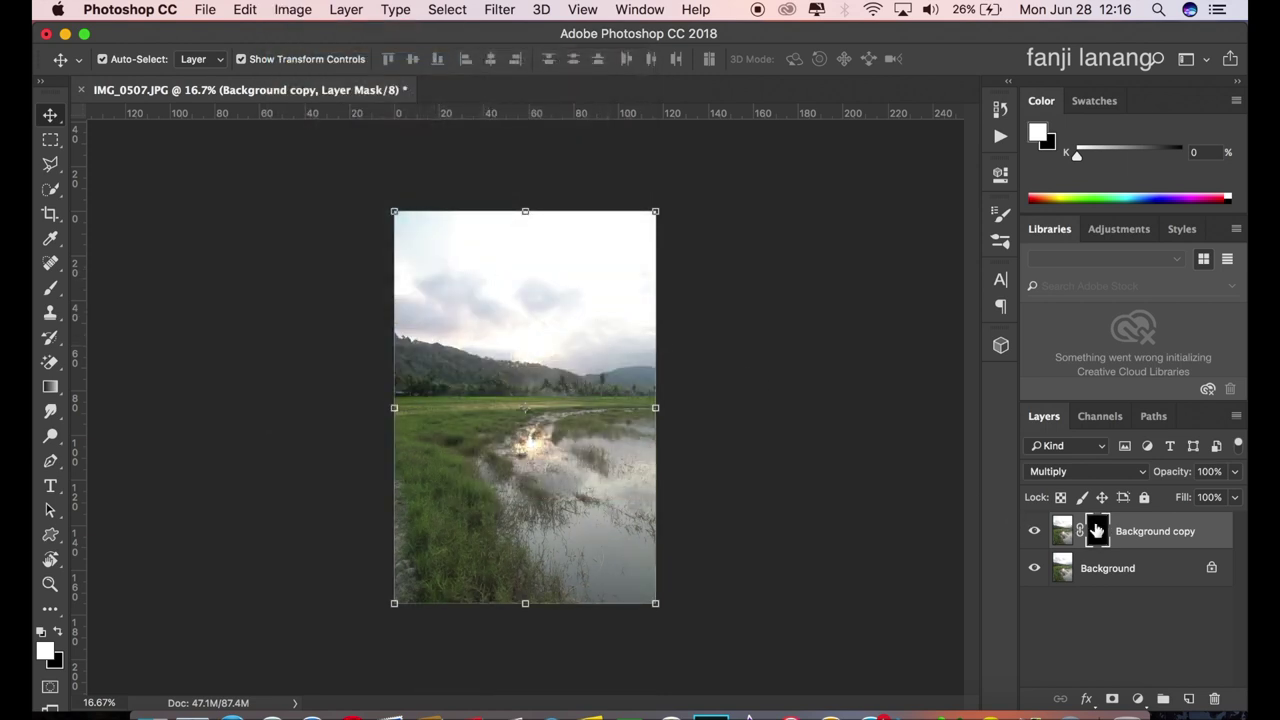
pyautogui.click(50, 288)
# Set up a white Soft Round brush at size 600.
pyautogui.click(80, 286)
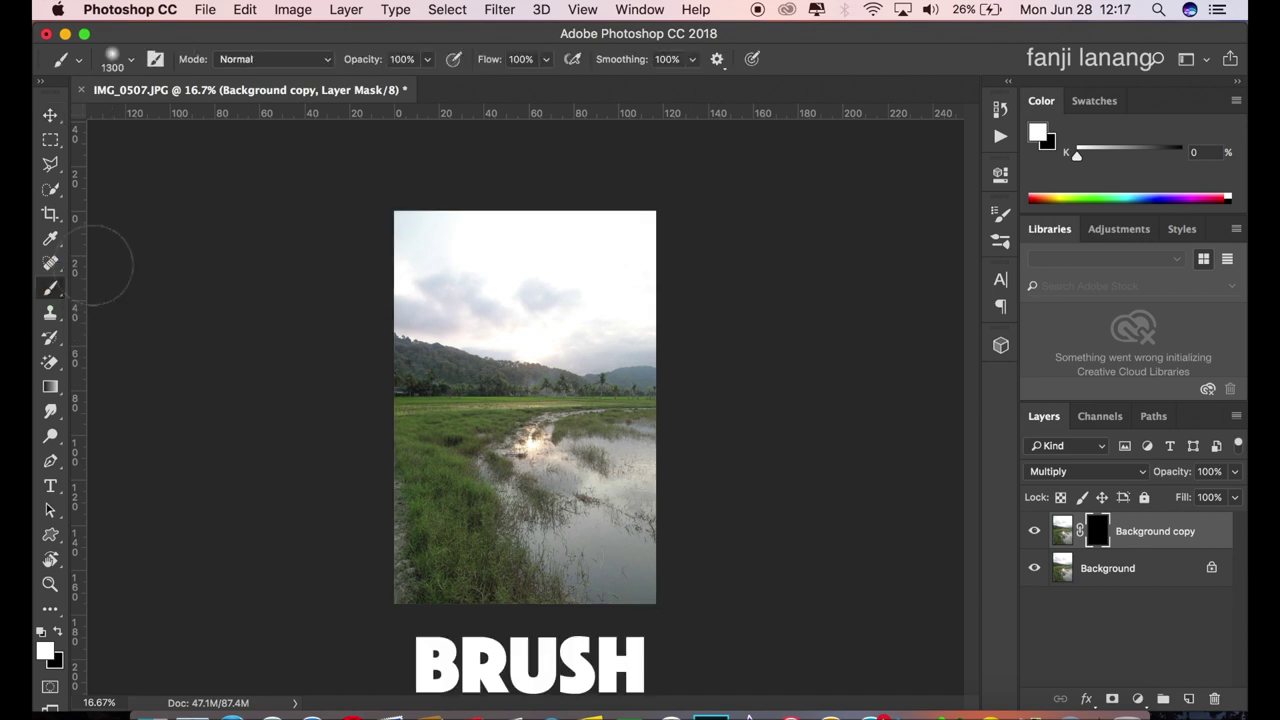
pyautogui.click(127, 68)
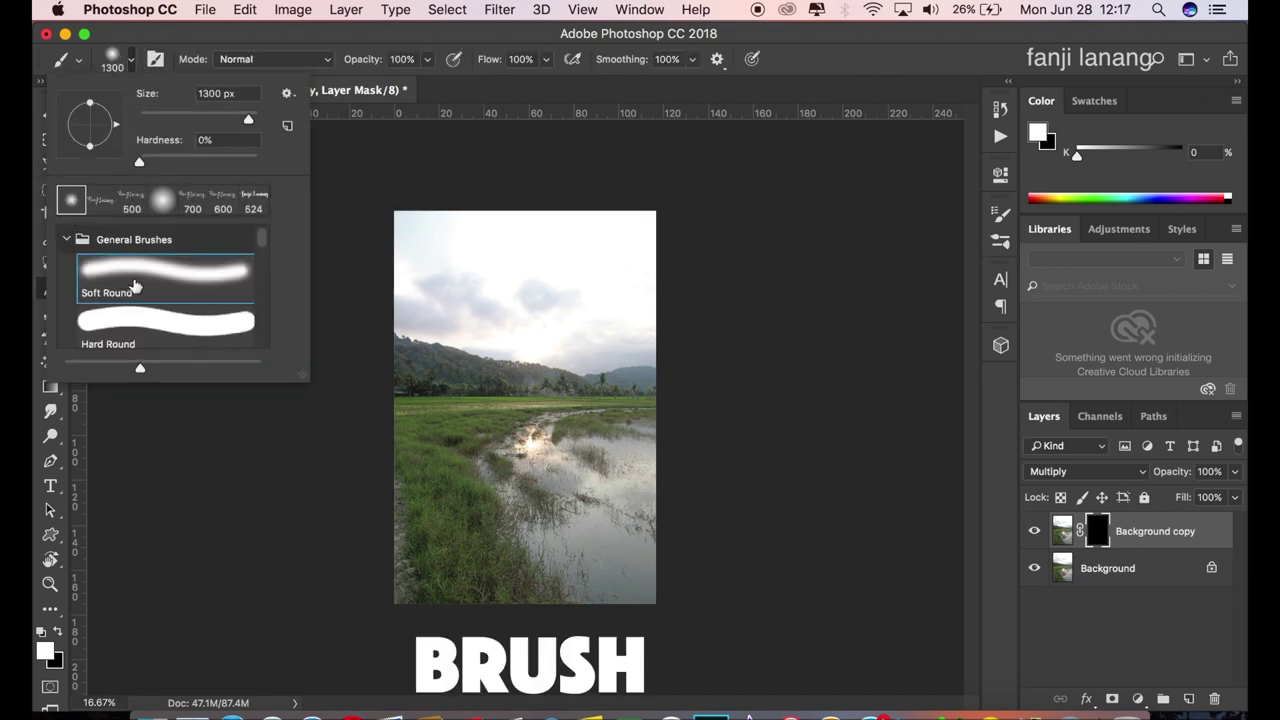
pyautogui.click(162, 471)
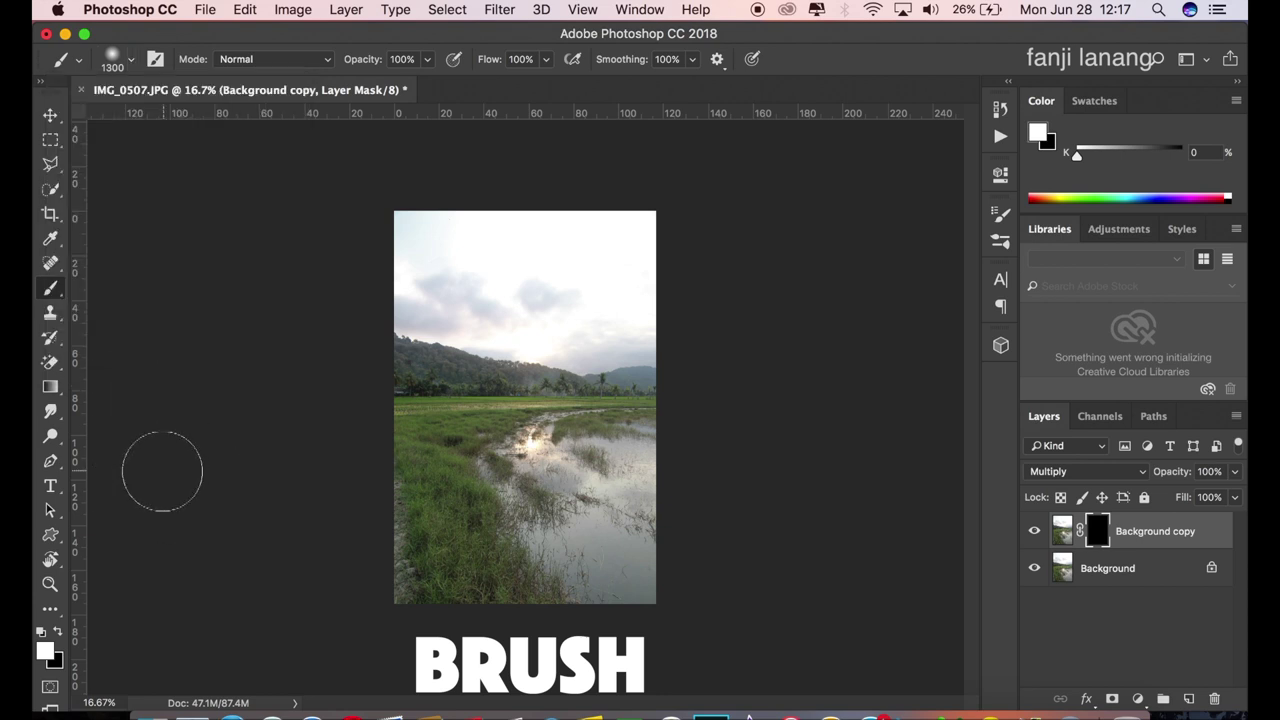
pyautogui.click(57, 634)
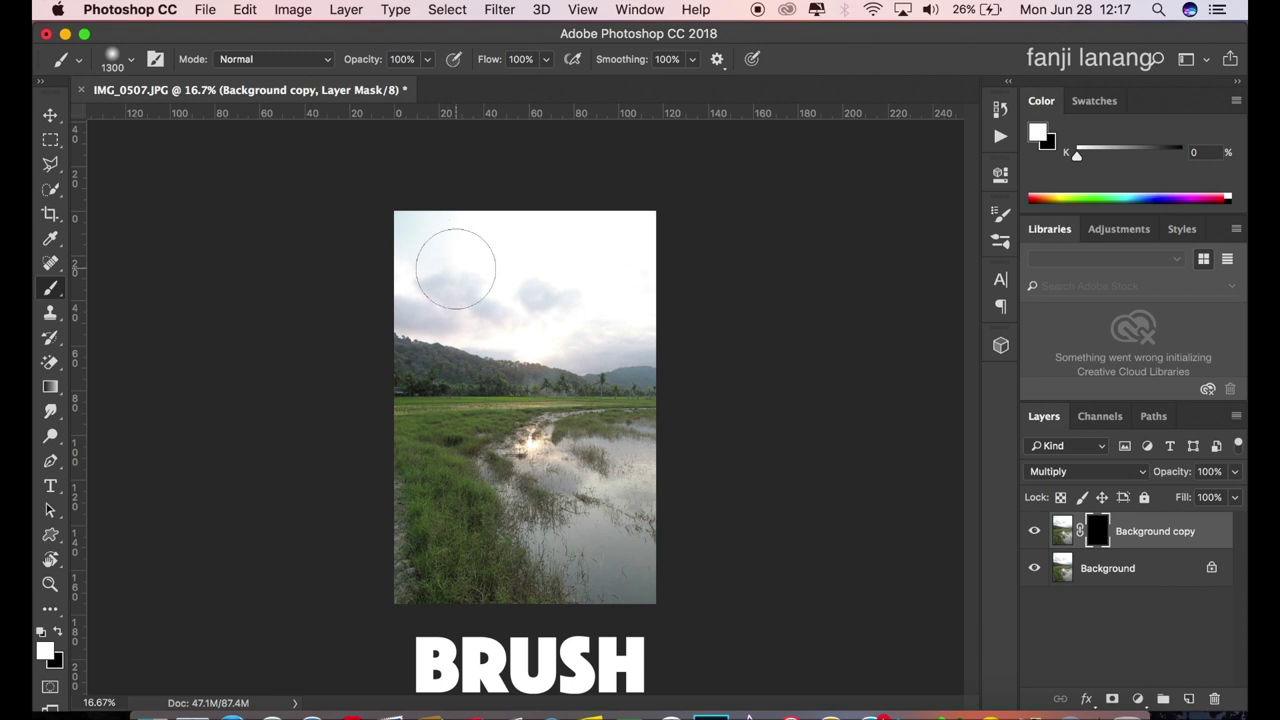
pyautogui.moveTo(419, 235)
pyautogui.mouseDown()
pyautogui.moveTo(405, 235)
pyautogui.moveTo(466, 297)
pyautogui.moveTo(509, 308)
pyautogui.mouseUp()
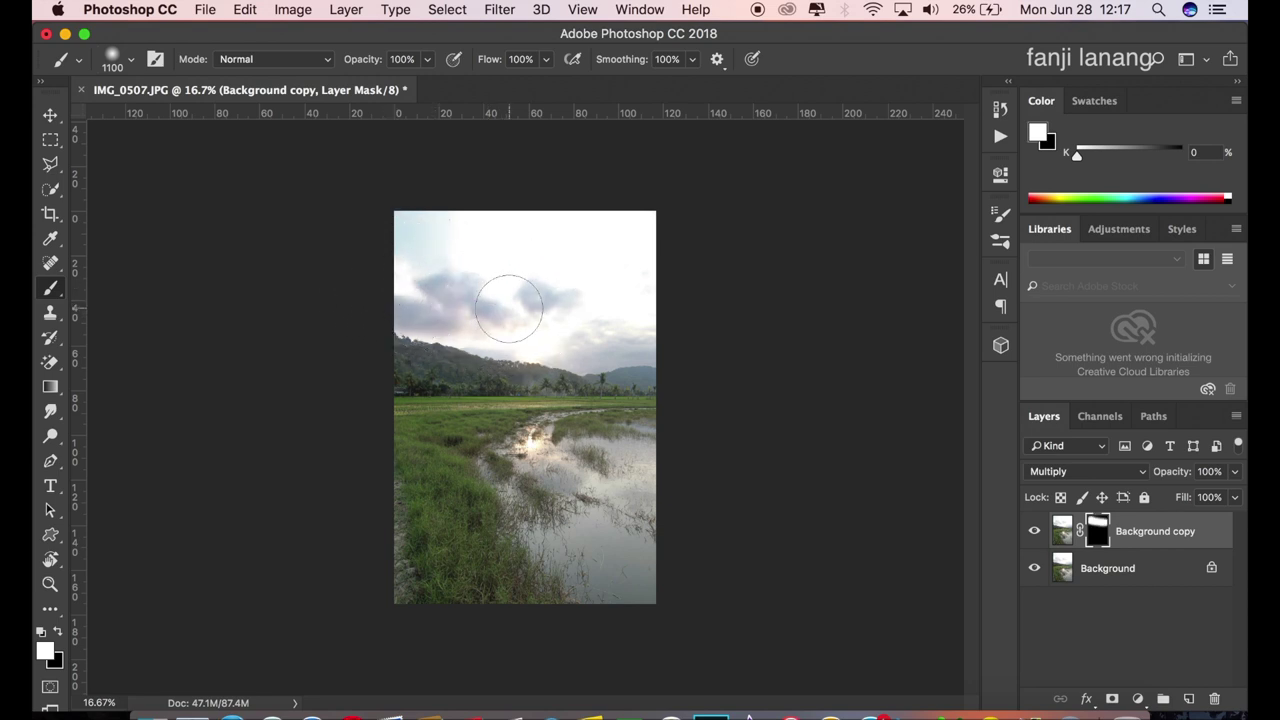
pyautogui.moveTo(488, 330)
pyautogui.mouseDown()
pyautogui.moveTo(476, 330)
pyautogui.moveTo(614, 343)
pyautogui.mouseUp()
# Paint white on the mask over the upper and left sky clouds.
pyautogui.moveTo(466, 270)
pyautogui.mouseDown()
pyautogui.moveTo(677, 243)
pyautogui.moveTo(429, 186)
pyautogui.moveTo(503, 229)
pyautogui.moveTo(405, 238)
pyautogui.moveTo(409, 286)
pyautogui.moveTo(420, 257)
pyautogui.moveTo(517, 352)
pyautogui.mouseUp()
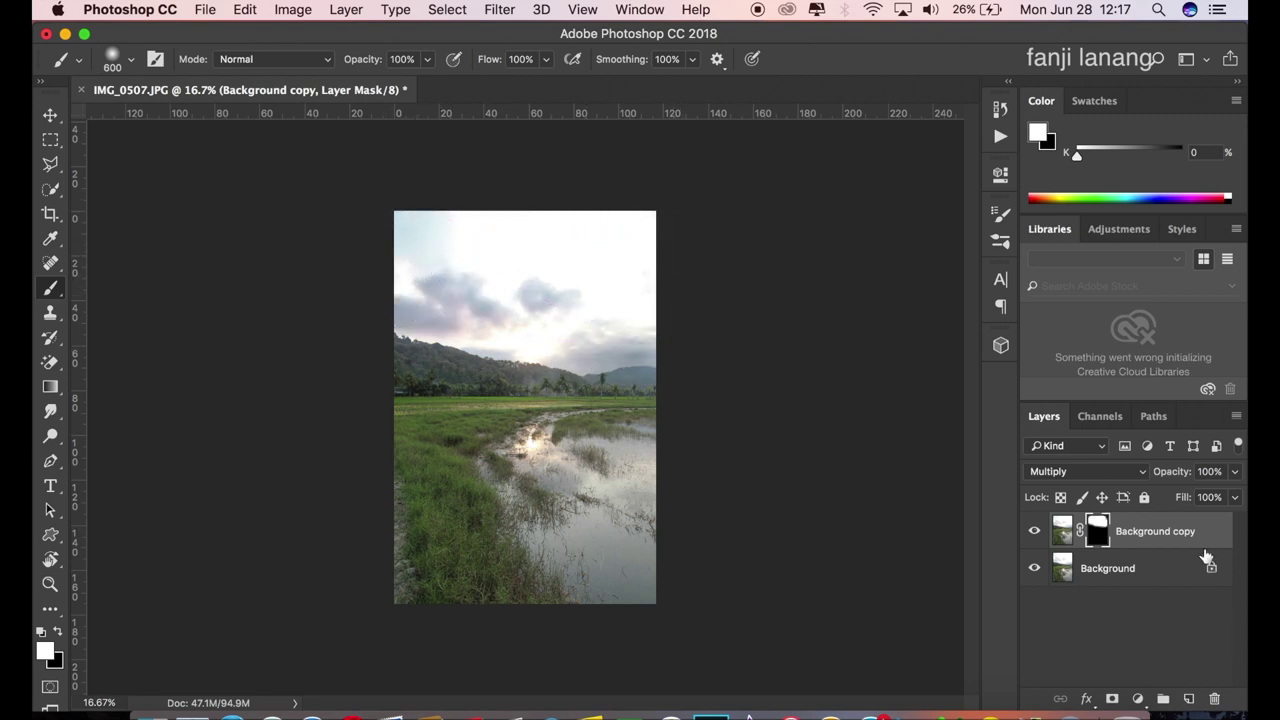
pyautogui.moveTo(657, 286)
pyautogui.mouseDown()
pyautogui.moveTo(400, 200)
pyautogui.moveTo(372, 213)
pyautogui.mouseUp()
pyautogui.moveTo(451, 234)
pyautogui.mouseDown()
pyautogui.moveTo(414, 251)
pyautogui.moveTo(402, 298)
pyautogui.mouseUp()
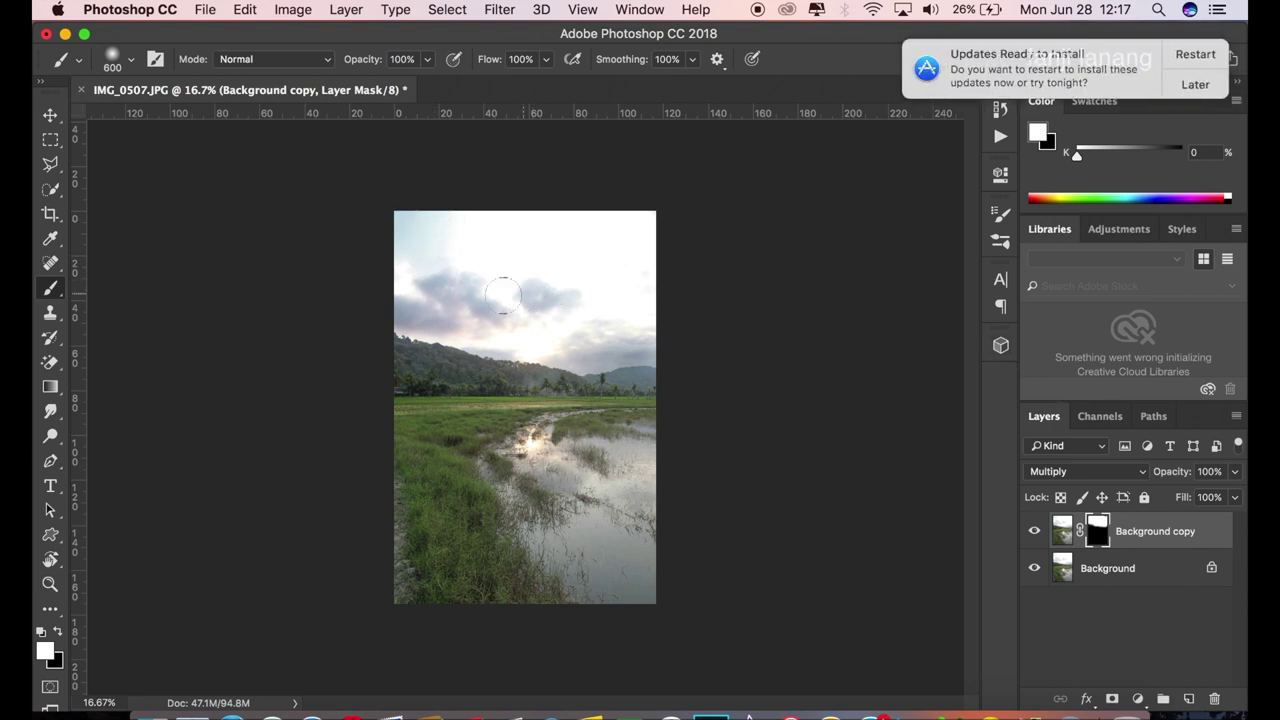
pyautogui.click(436, 314)
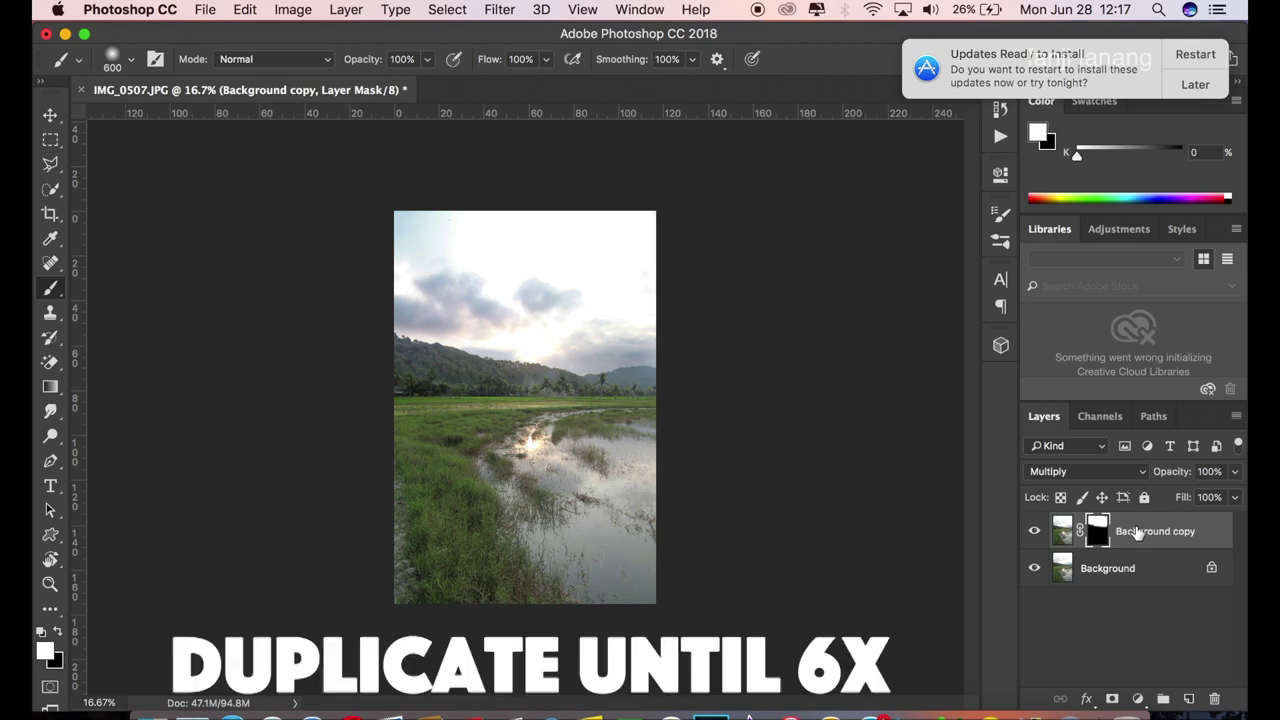
# Duplicate the masked Multiply layer five times, up to Background copy 6.
pyautogui.moveTo(1137, 531); pyautogui.dragTo(1190, 697)
pyautogui.moveTo(1137, 538); pyautogui.dragTo(1192, 698)
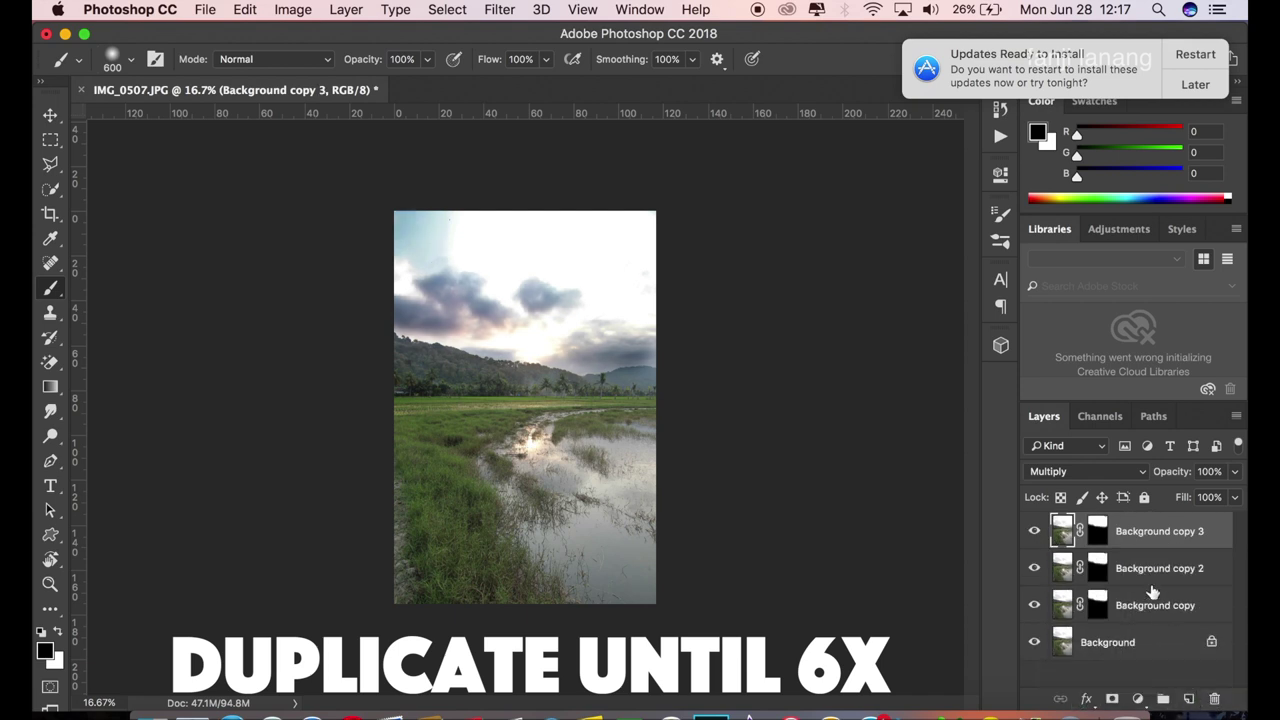
pyautogui.moveTo(1137, 552); pyautogui.dragTo(1190, 697)
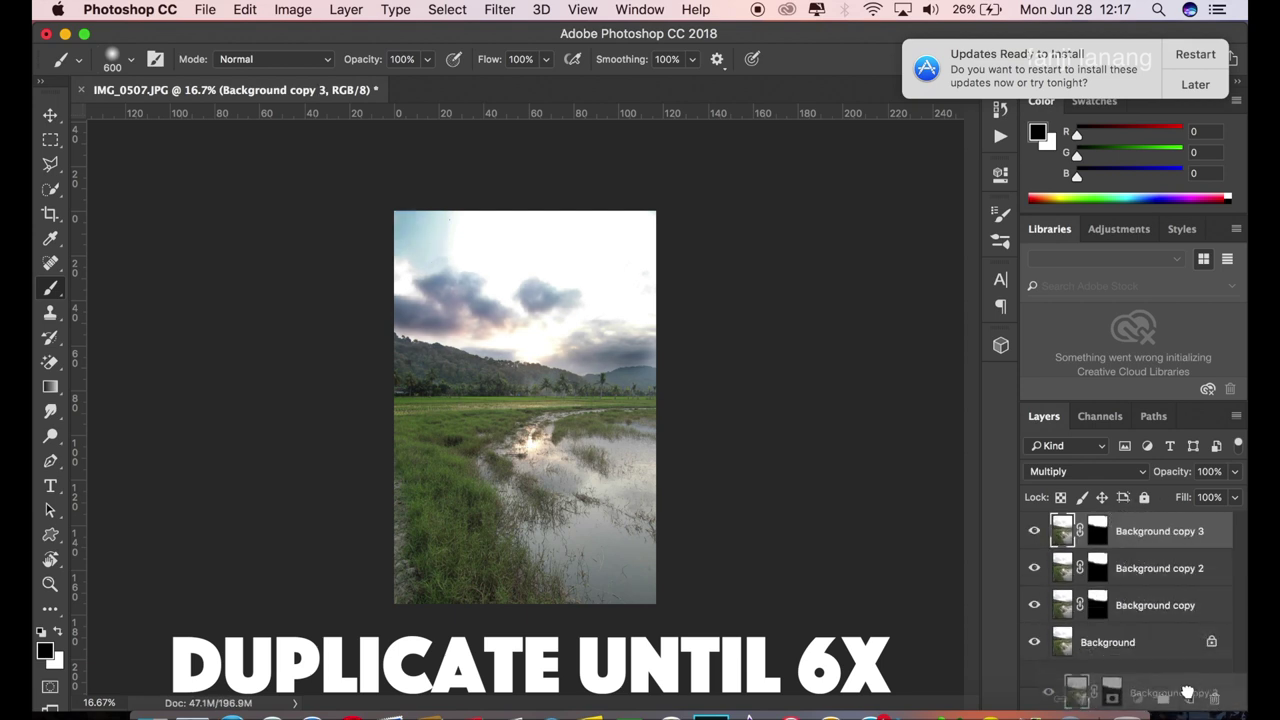
pyautogui.moveTo(1138, 540); pyautogui.dragTo(1190, 700)
pyautogui.moveTo(1143, 541); pyautogui.dragTo(1192, 700)
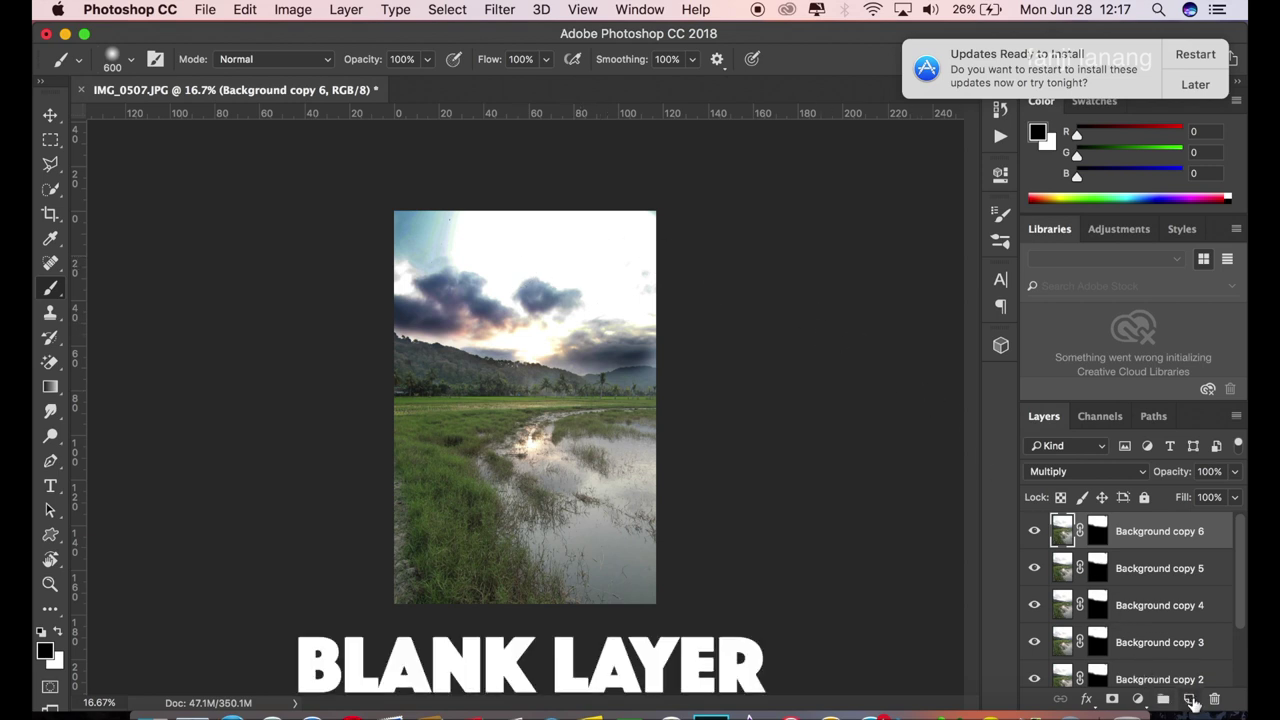
# Add an empty Layer 1 on top and select the Gradient Tool.
pyautogui.click(1189, 699)
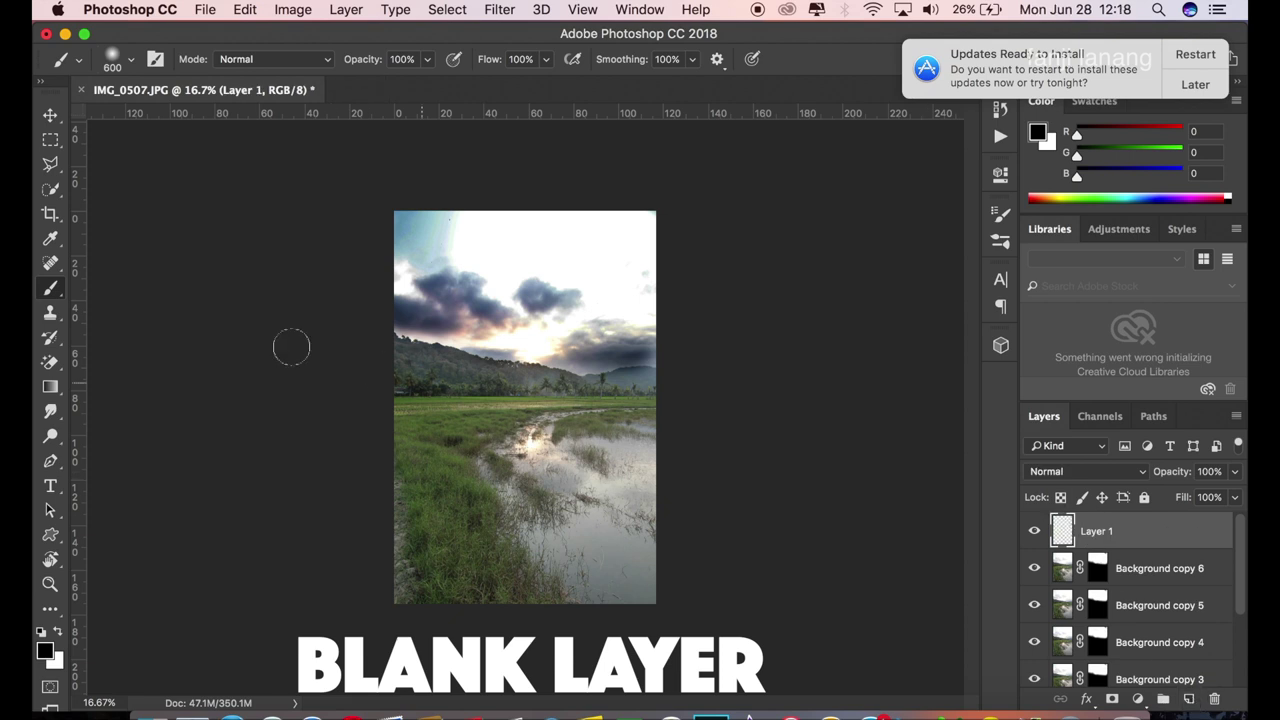
pyautogui.click(51, 387)
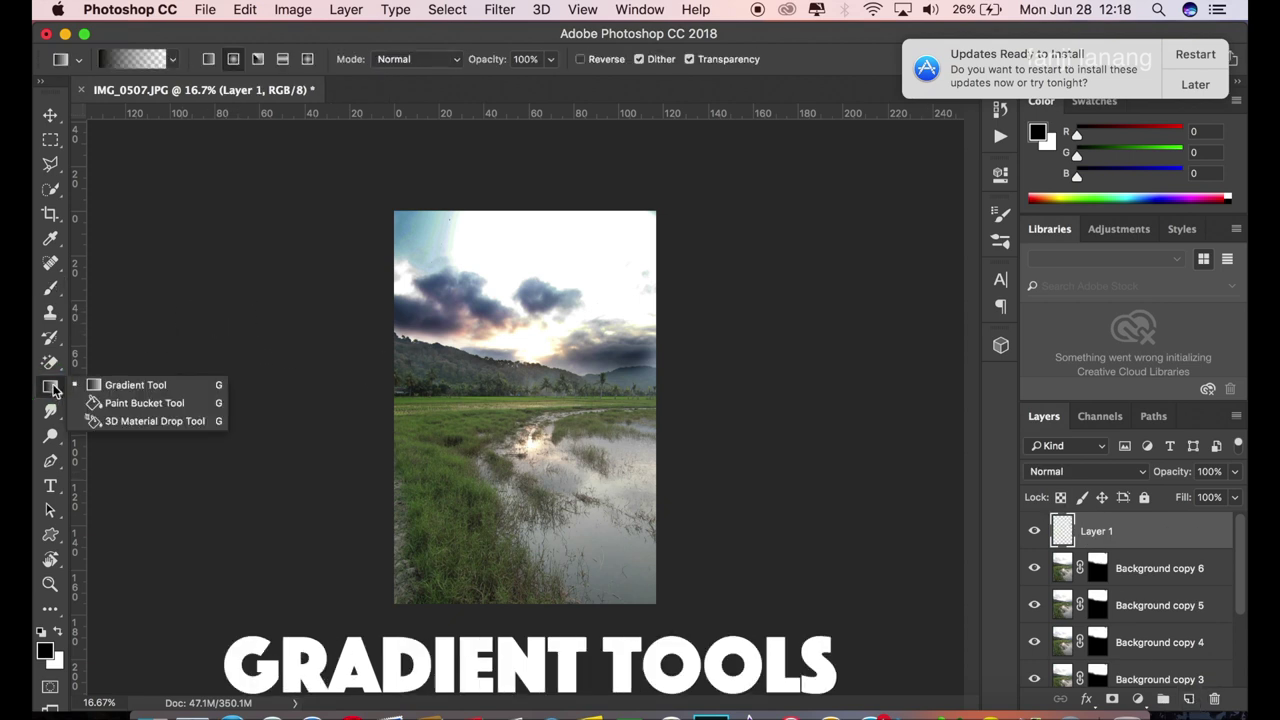
pyautogui.click(110, 385)
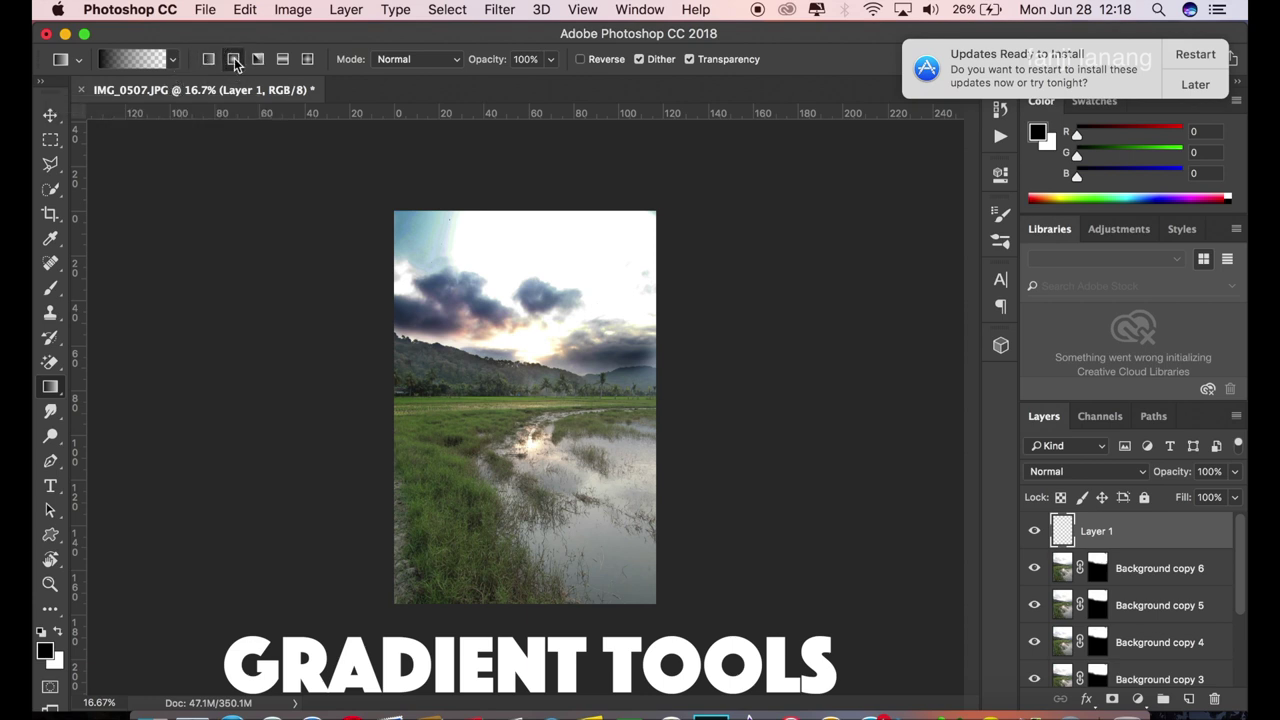
# Choose a gradient preset and bring up the foreground colour picker.
pyautogui.click(177, 62)
pyautogui.click(118, 91)
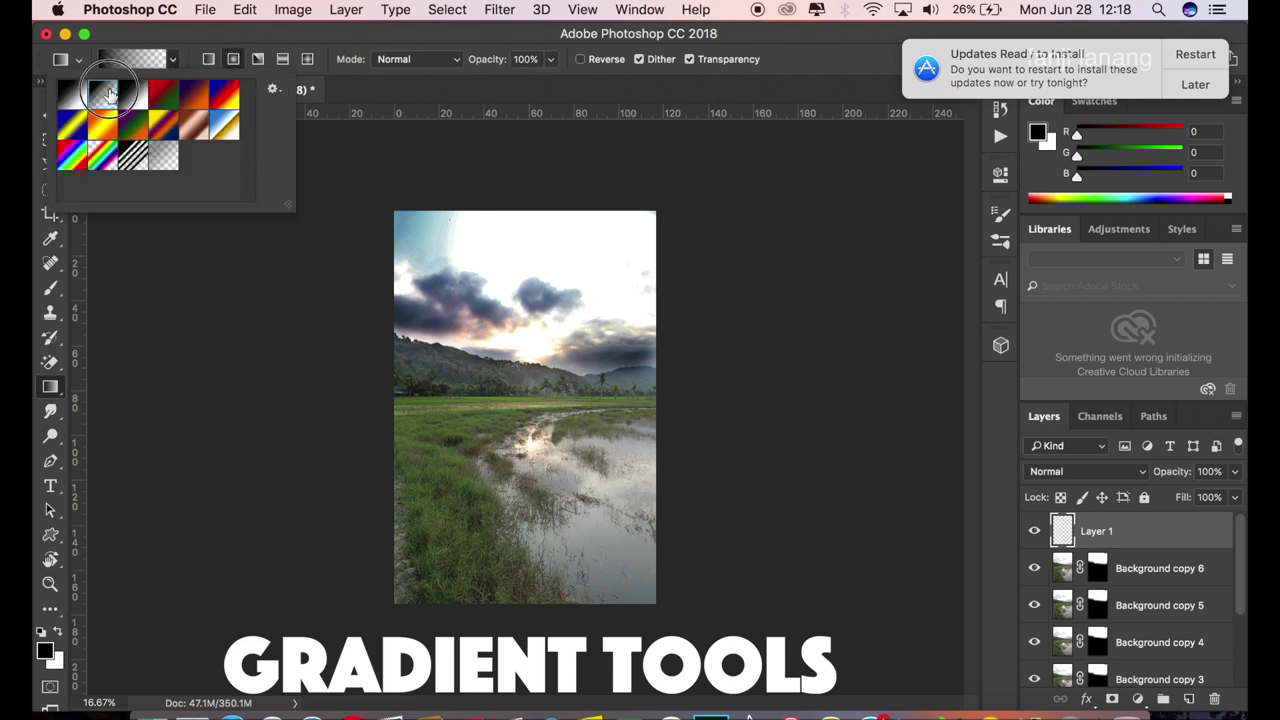
pyautogui.click(460, 88)
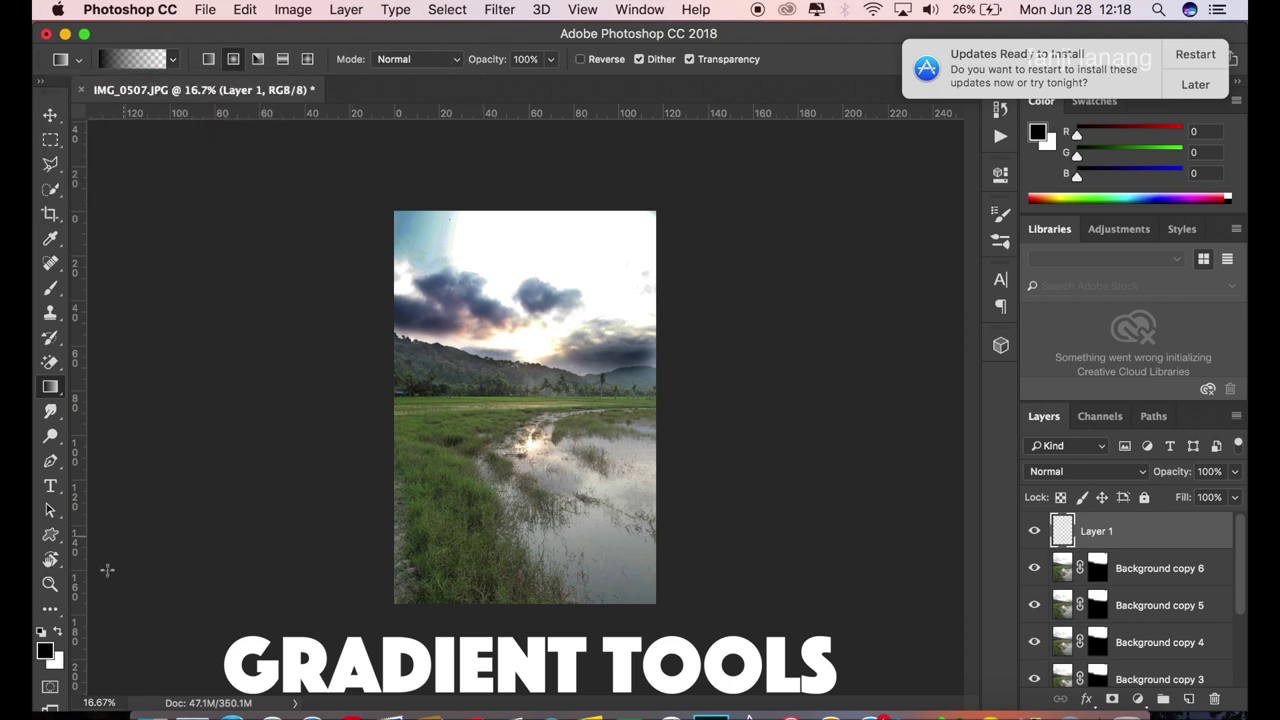
pyautogui.click(46, 652)
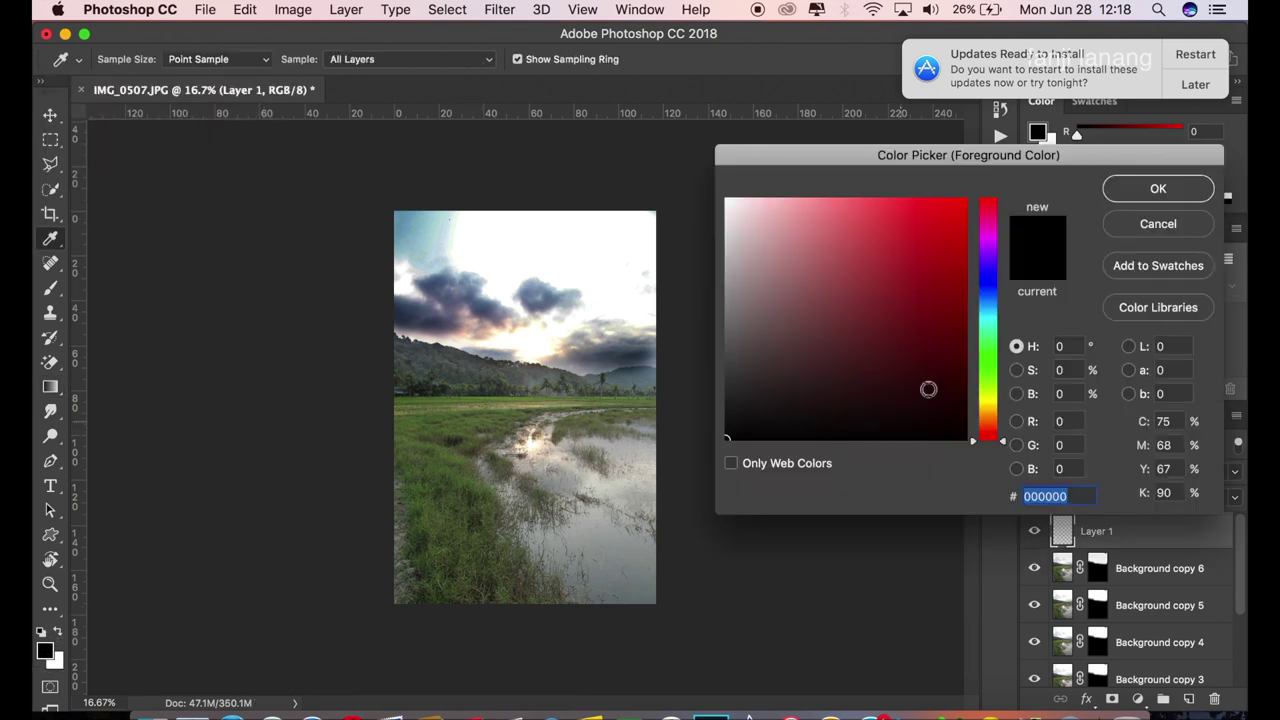
# Set the foreground colour to deep blue 0089e9 in the Color Picker.
pyautogui.click(986, 311)
pyautogui.moveTo(922, 204)
pyautogui.mouseDown()
pyautogui.moveTo(896, 202)
pyautogui.moveTo(909, 199)
pyautogui.mouseUp()
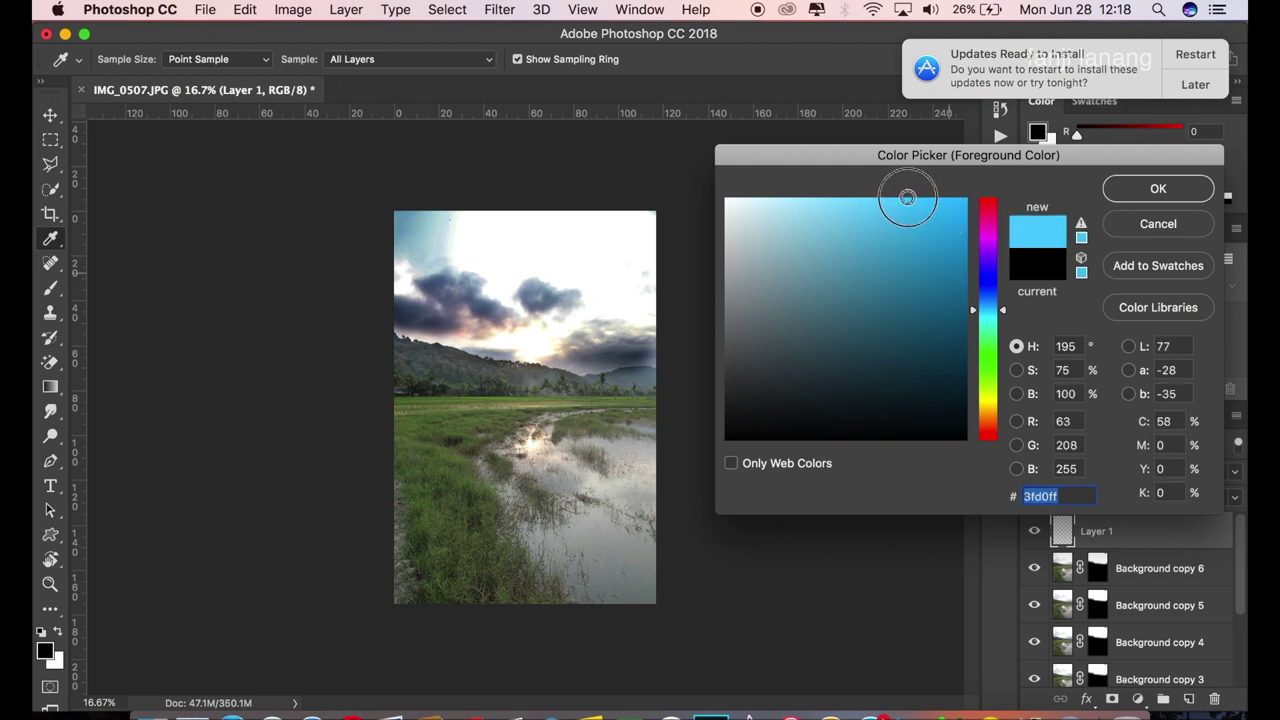
pyautogui.click(993, 304)
pyautogui.moveTo(993, 304); pyautogui.dragTo(993, 302)
pyautogui.moveTo(958, 233); pyautogui.dragTo(966, 219)
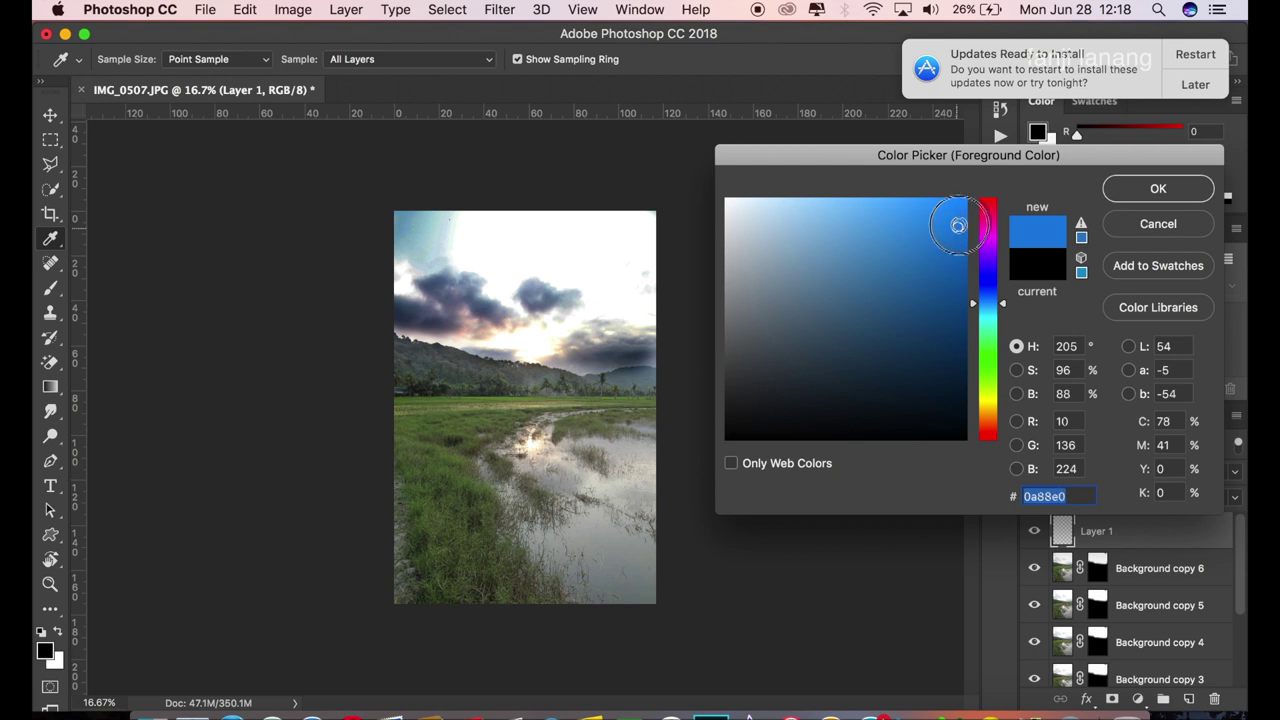
pyautogui.click(1148, 196)
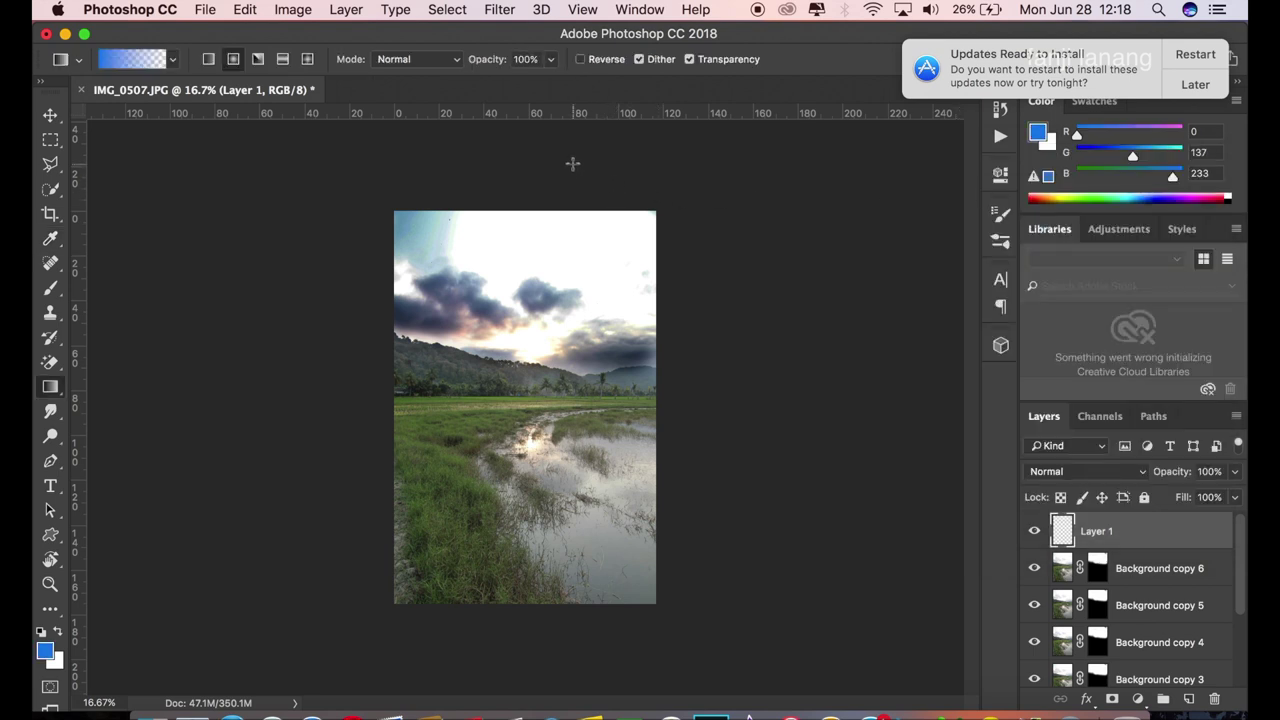
# Drag a blue gradient down from the upper-right sky on Layer 1, then add empty Layer 2.
pyautogui.moveTo(570, 154); pyautogui.dragTo(511, 325)
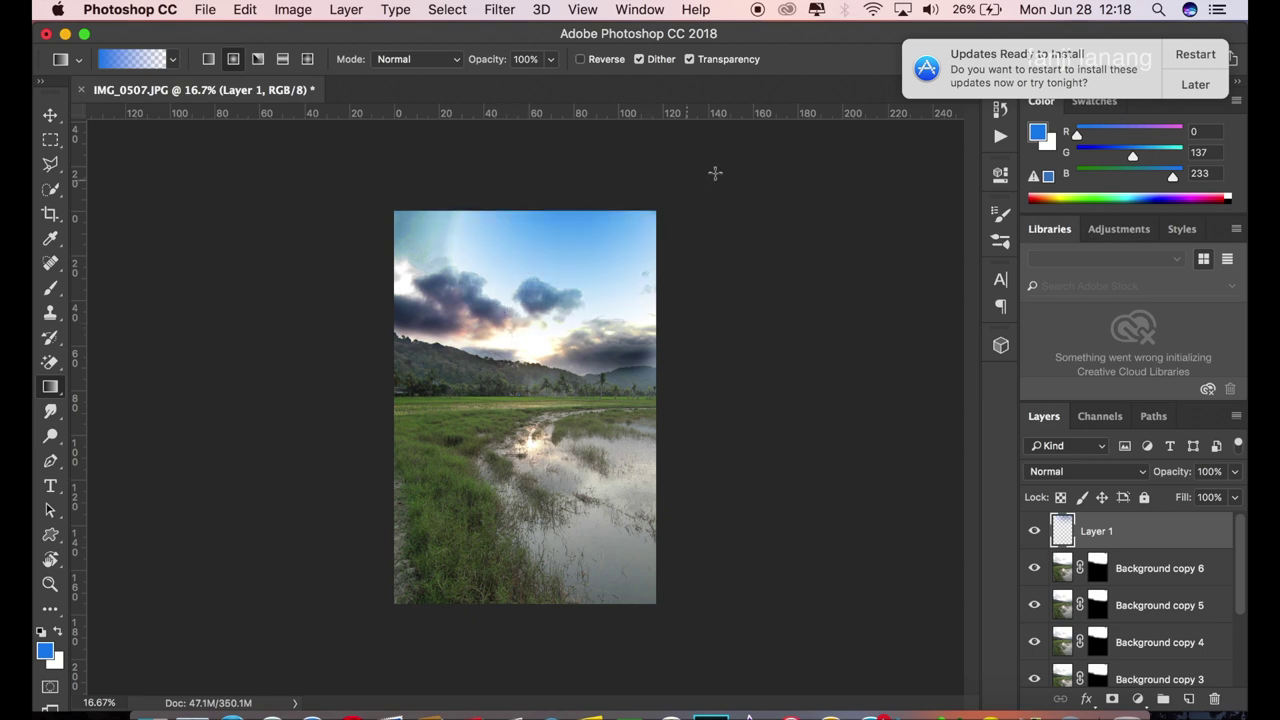
pyautogui.moveTo(468, 145); pyautogui.dragTo(475, 356)
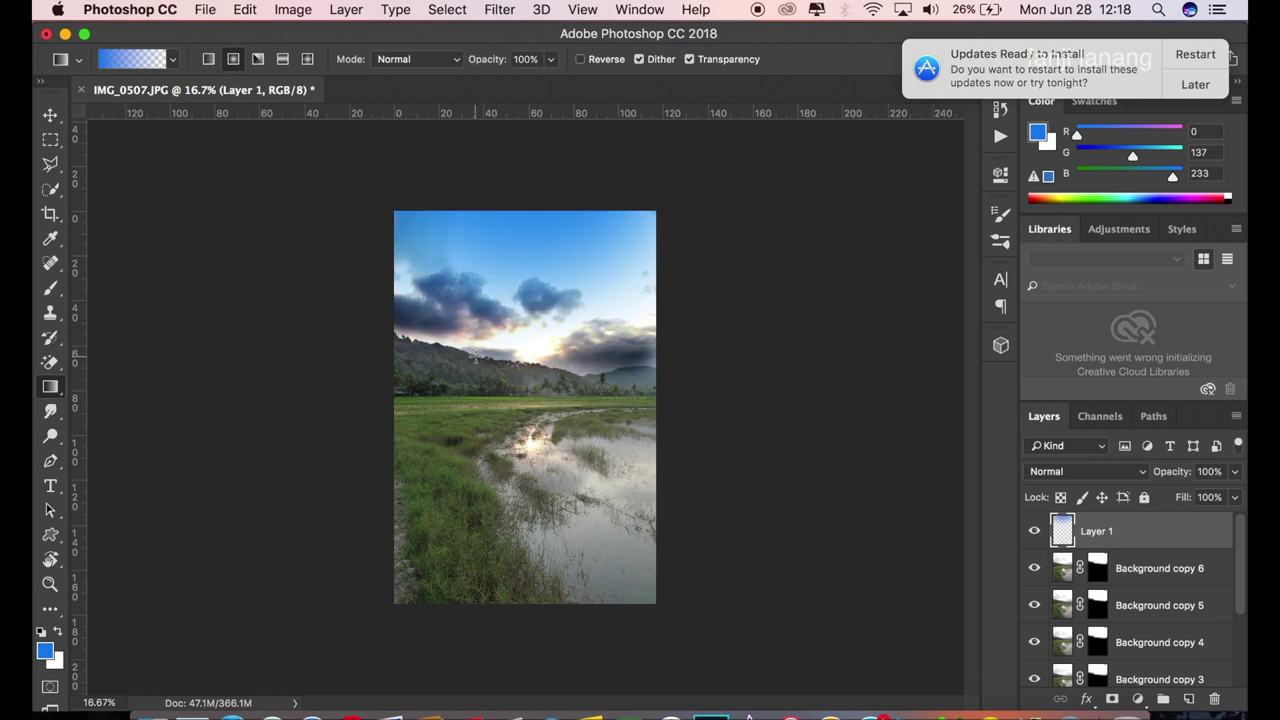
pyautogui.moveTo(738, 221); pyautogui.dragTo(513, 222)
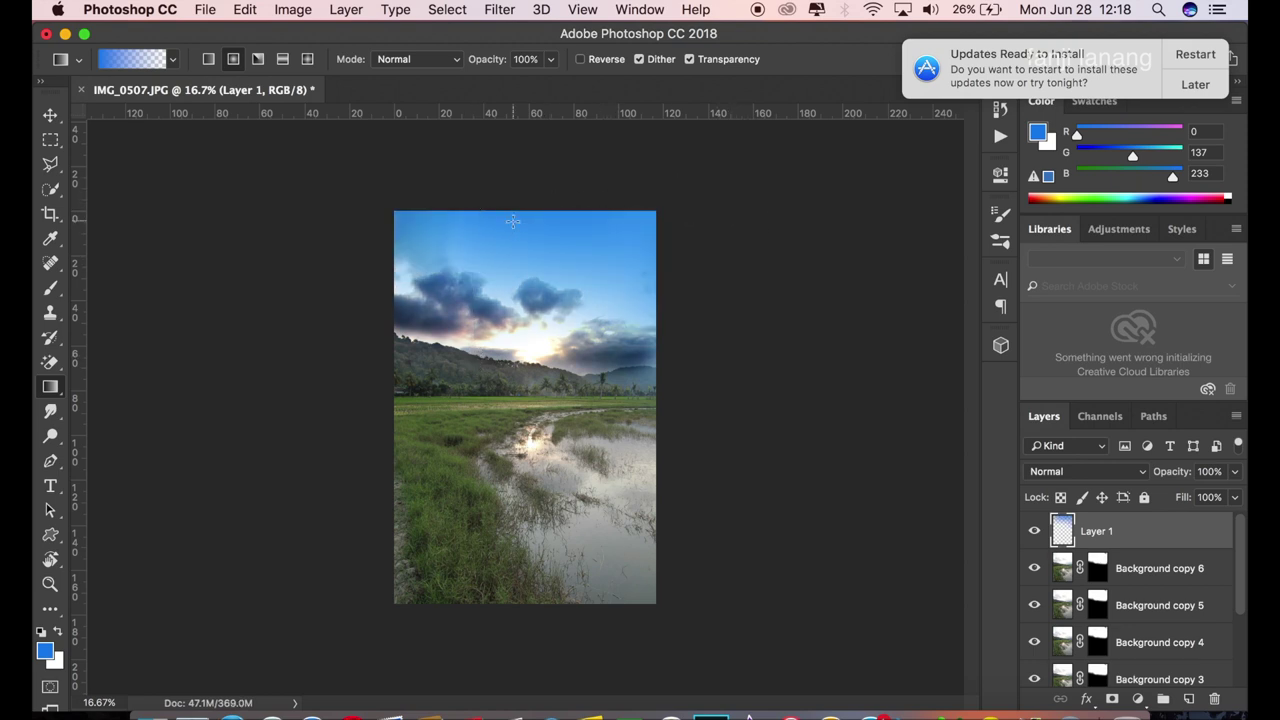
pyautogui.hotkey('ctrl', 'z')
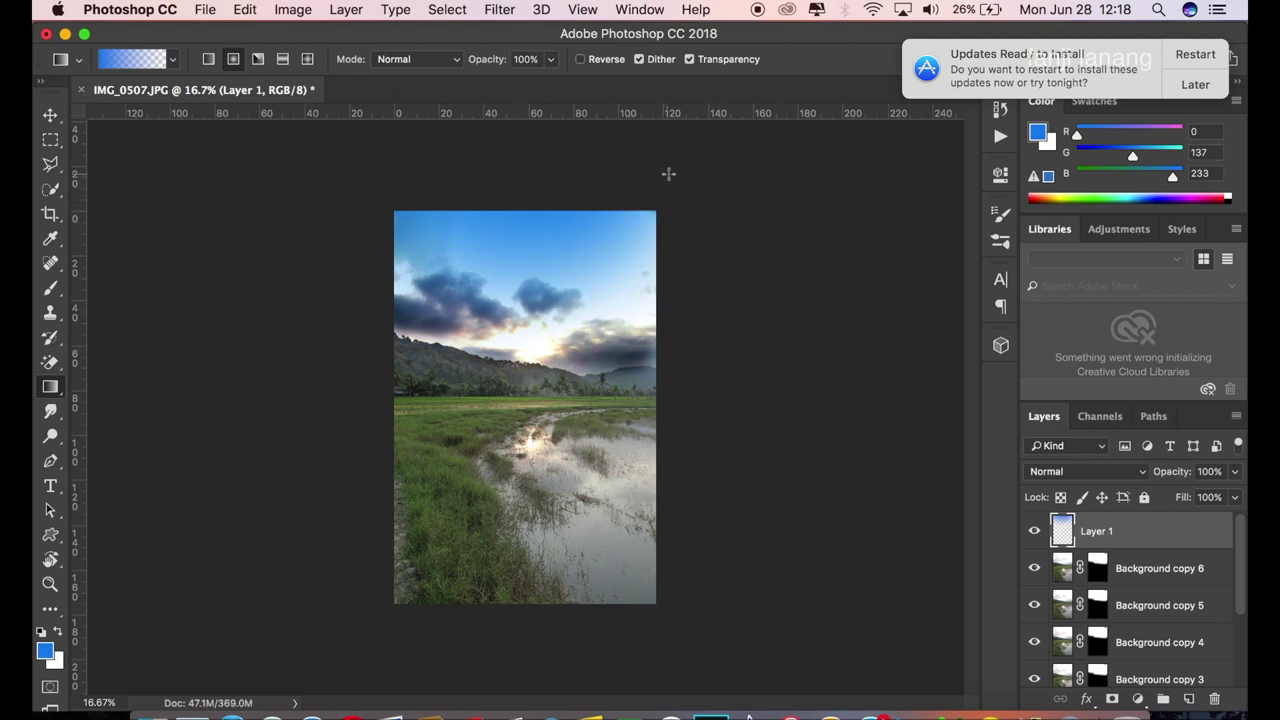
pyautogui.moveTo(709, 168); pyautogui.dragTo(603, 347)
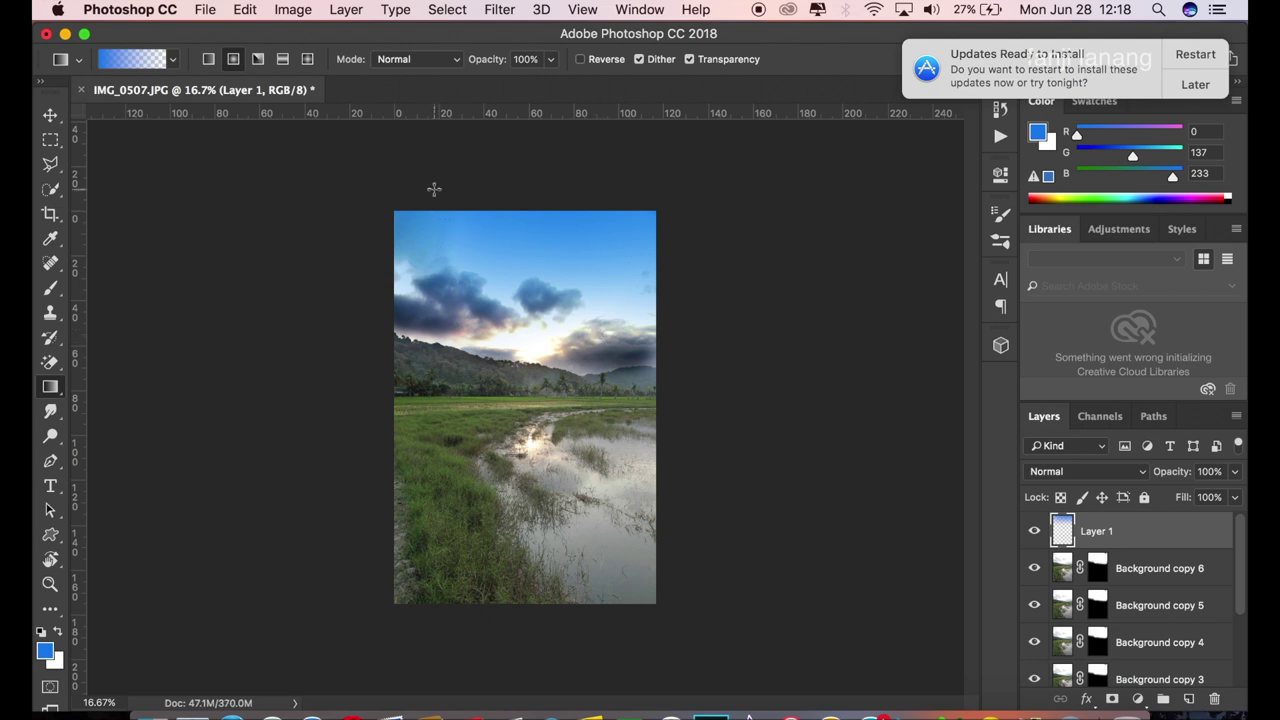
pyautogui.click(51, 117)
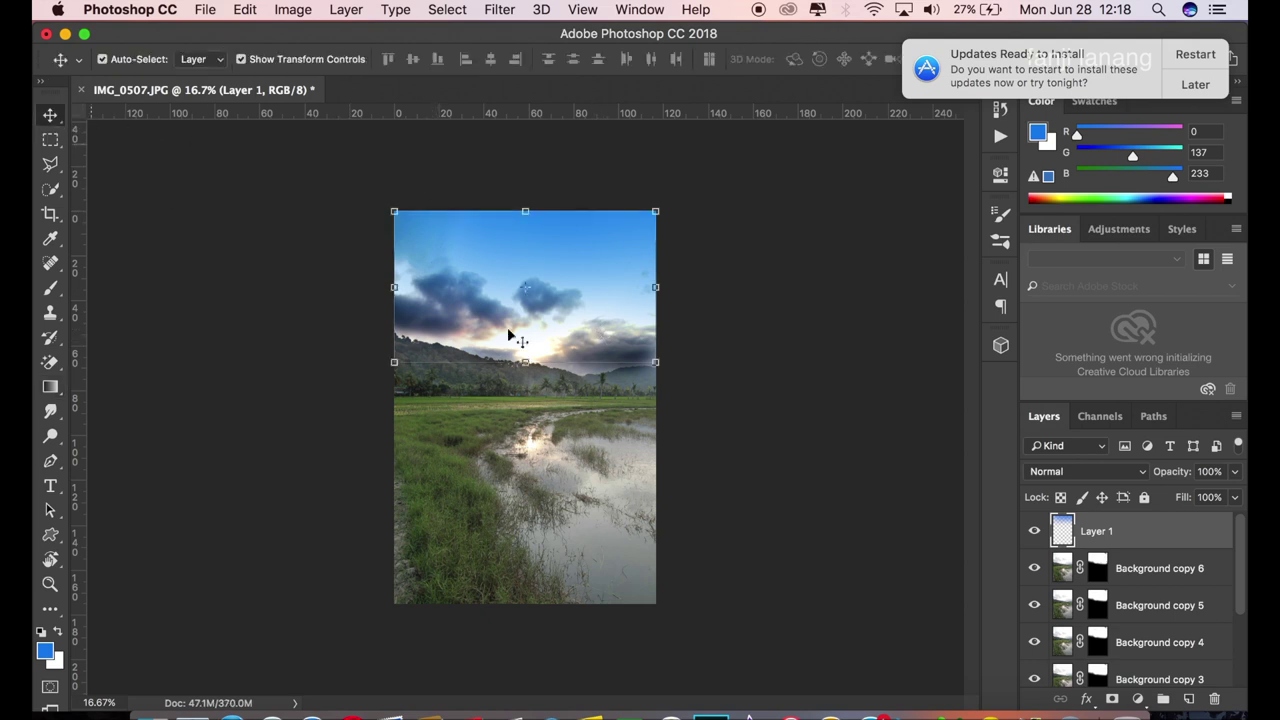
pyautogui.click(1190, 699)
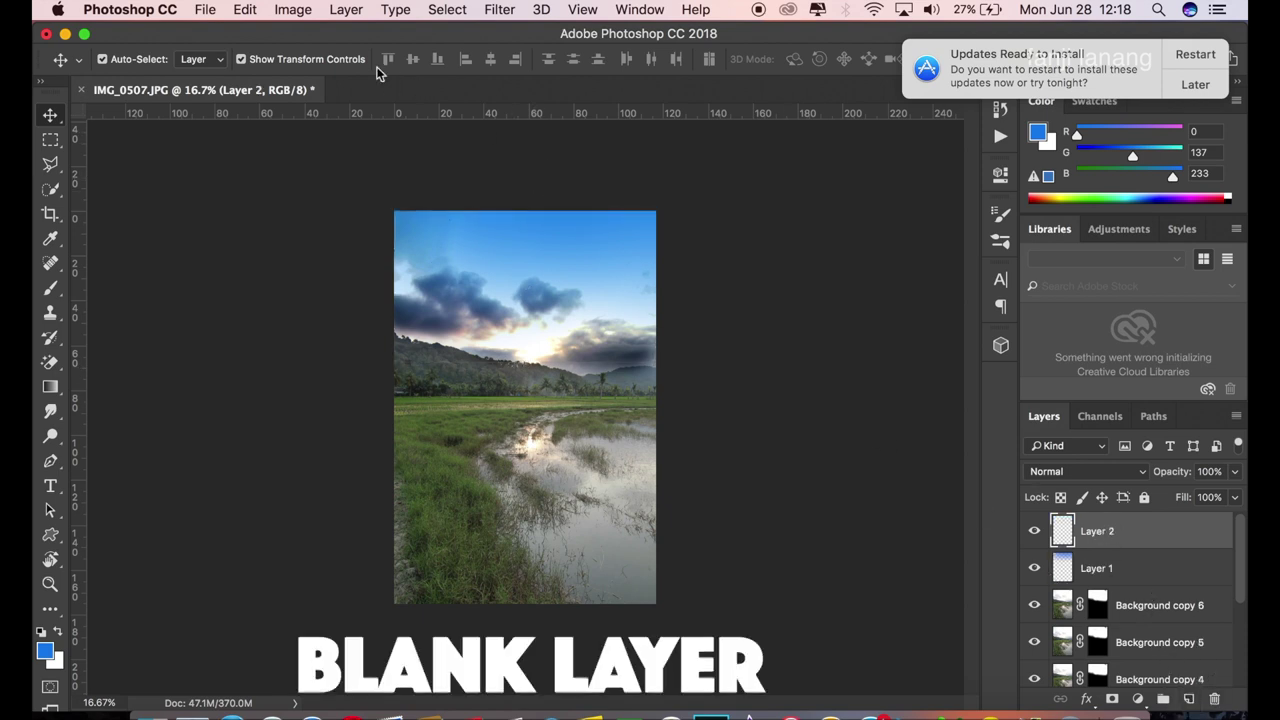
# Apply Image onto Layer 2 at Normal blending, postponing an update notice, then toggle Layer 2 to check.
pyautogui.click(302, 14)
pyautogui.moveTo(302, 32)
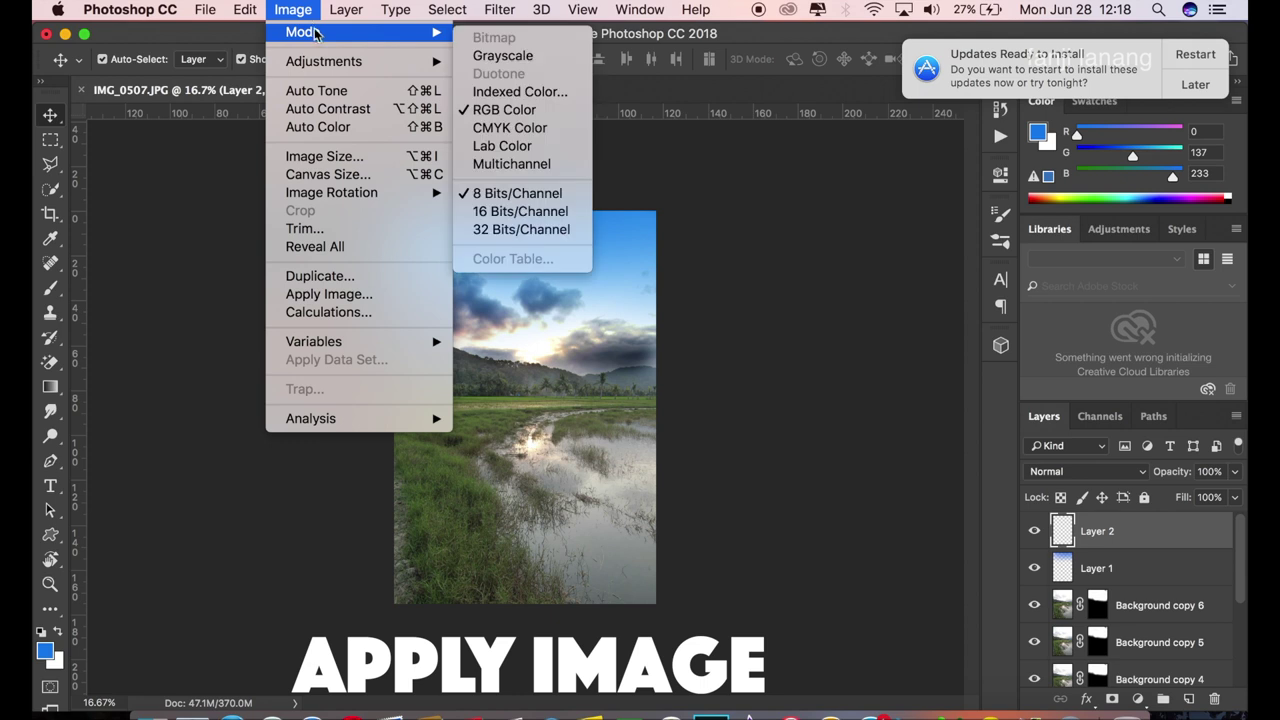
pyautogui.click(342, 295)
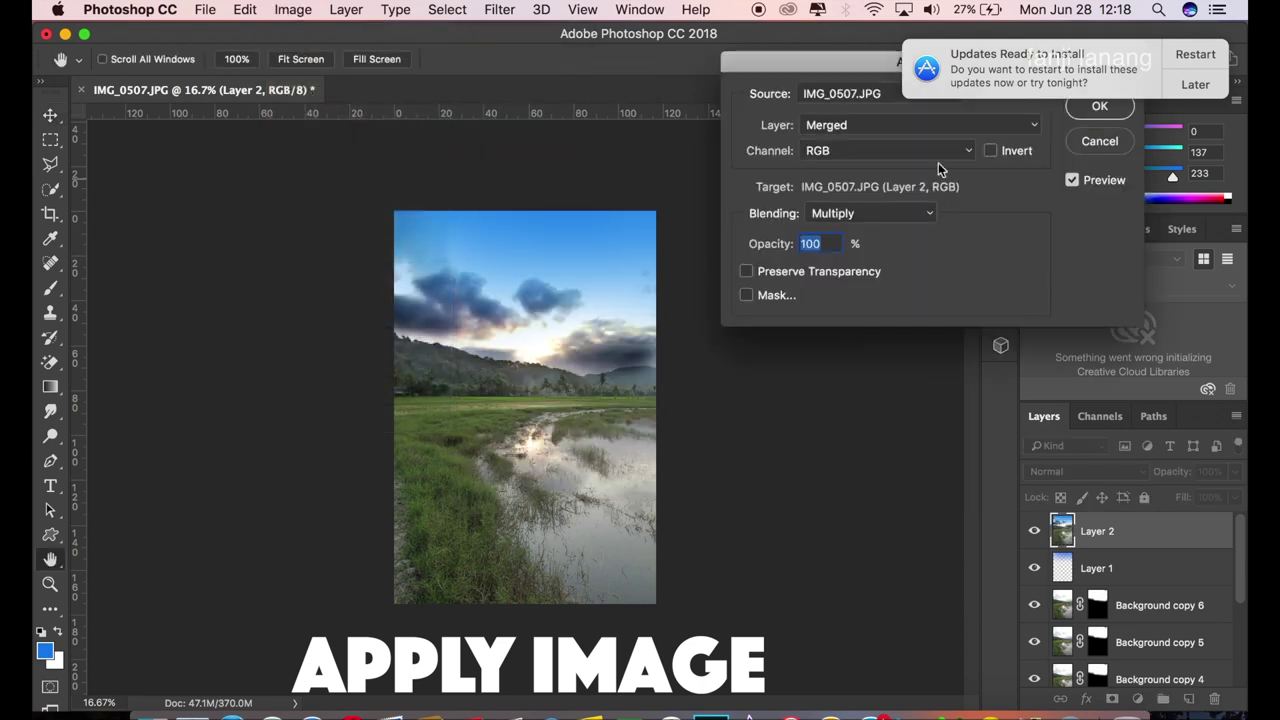
pyautogui.click(1181, 84)
pyautogui.click(1128, 171)
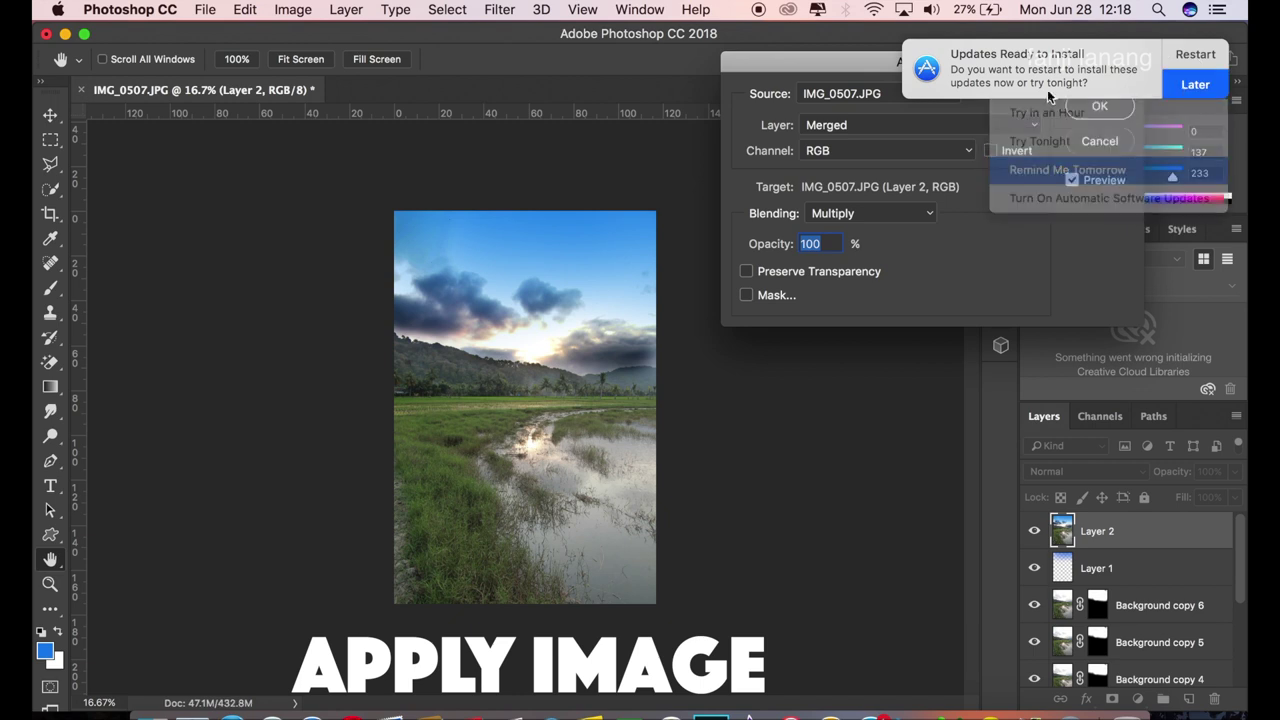
pyautogui.click(914, 211)
pyautogui.click(875, 172)
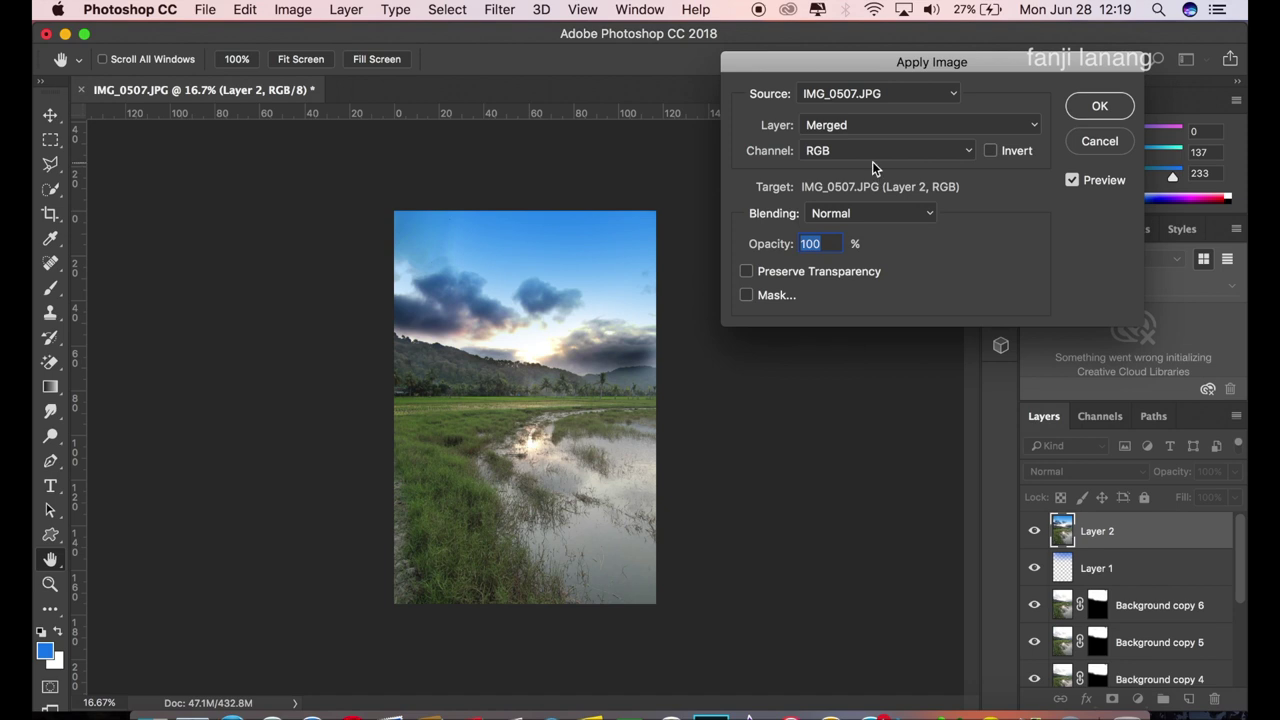
pyautogui.click(1093, 106)
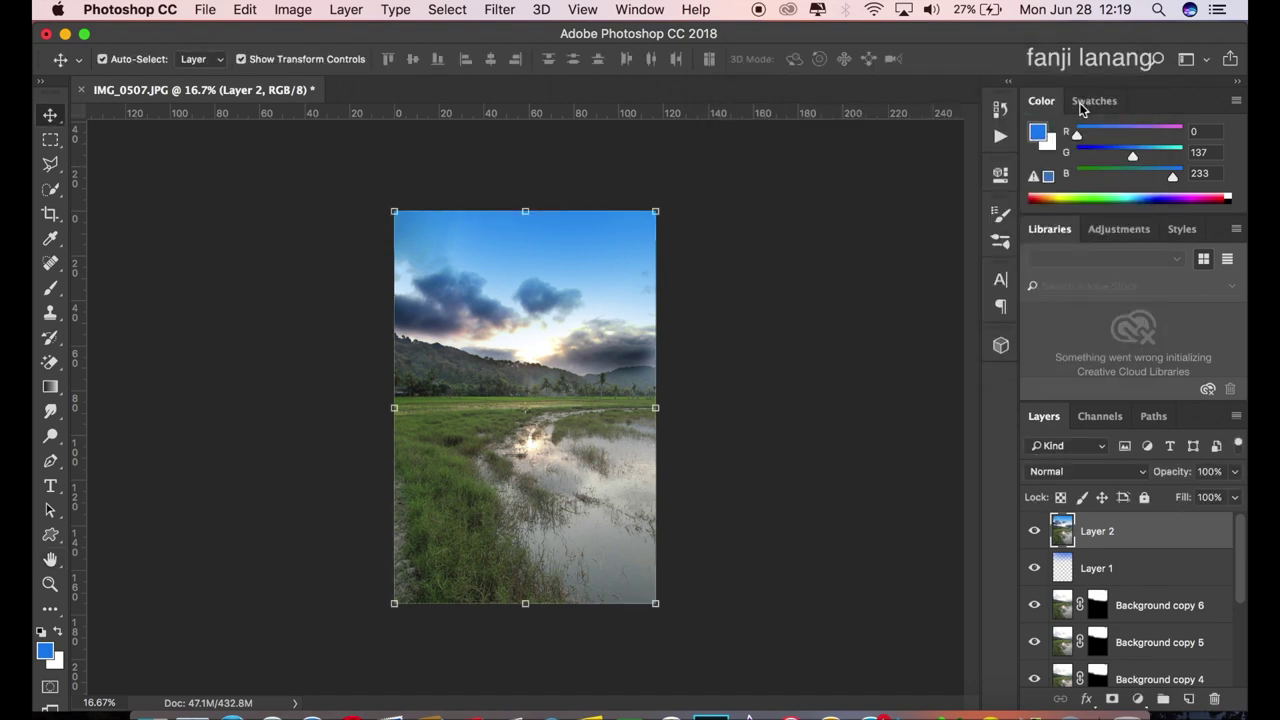
pyautogui.click(1034, 531)
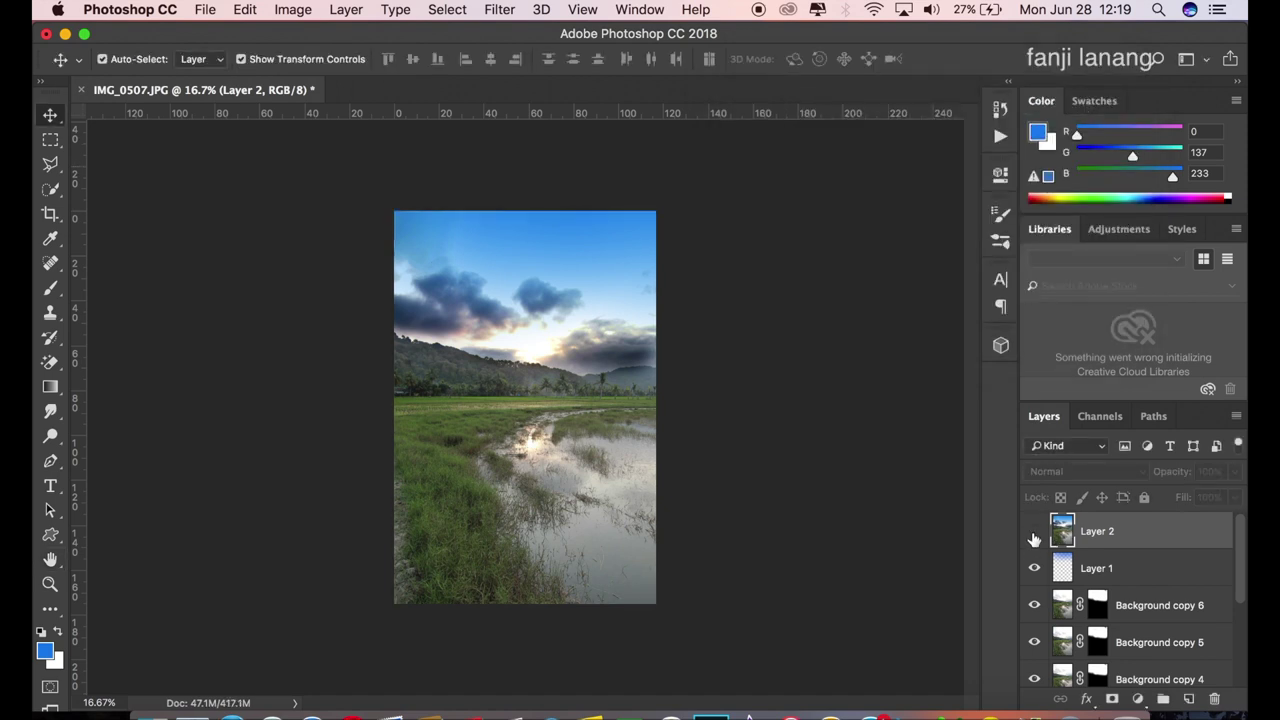
pyautogui.click(1034, 533)
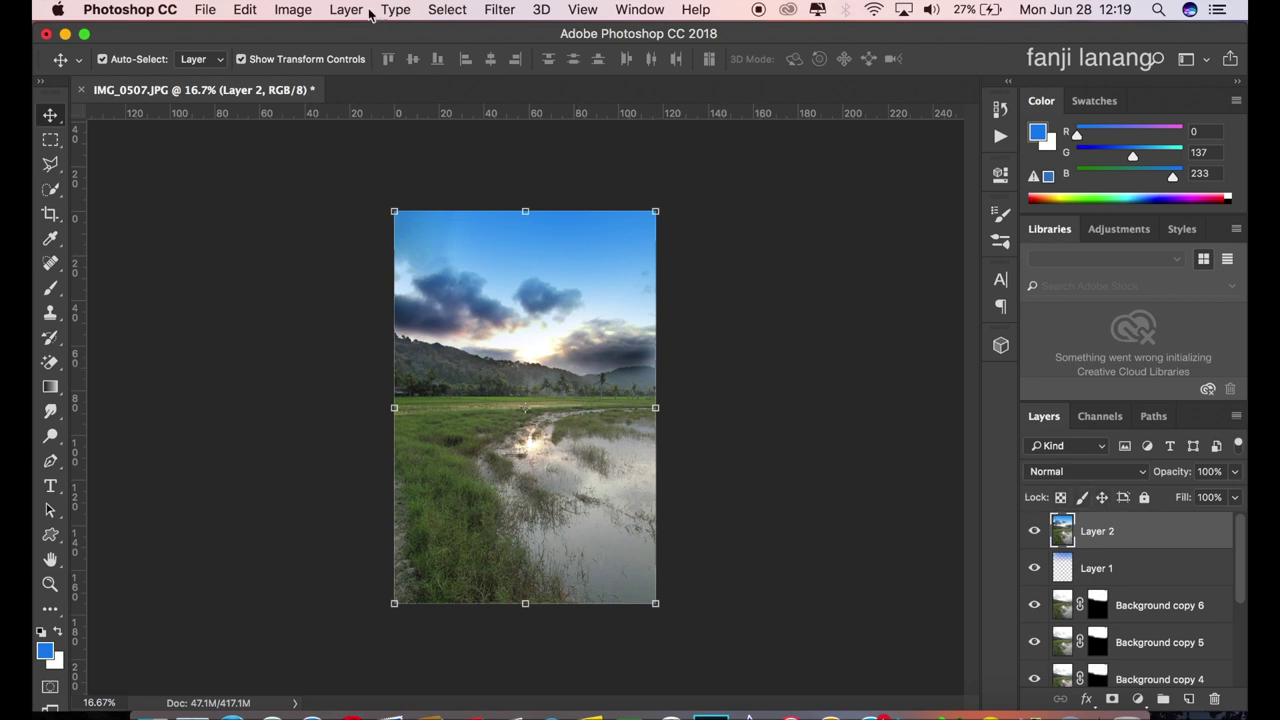
# Give Layer 2 a Zoom radial blur of amount 28 with the centre raised, then hide it to compare.
pyautogui.click(499, 9)
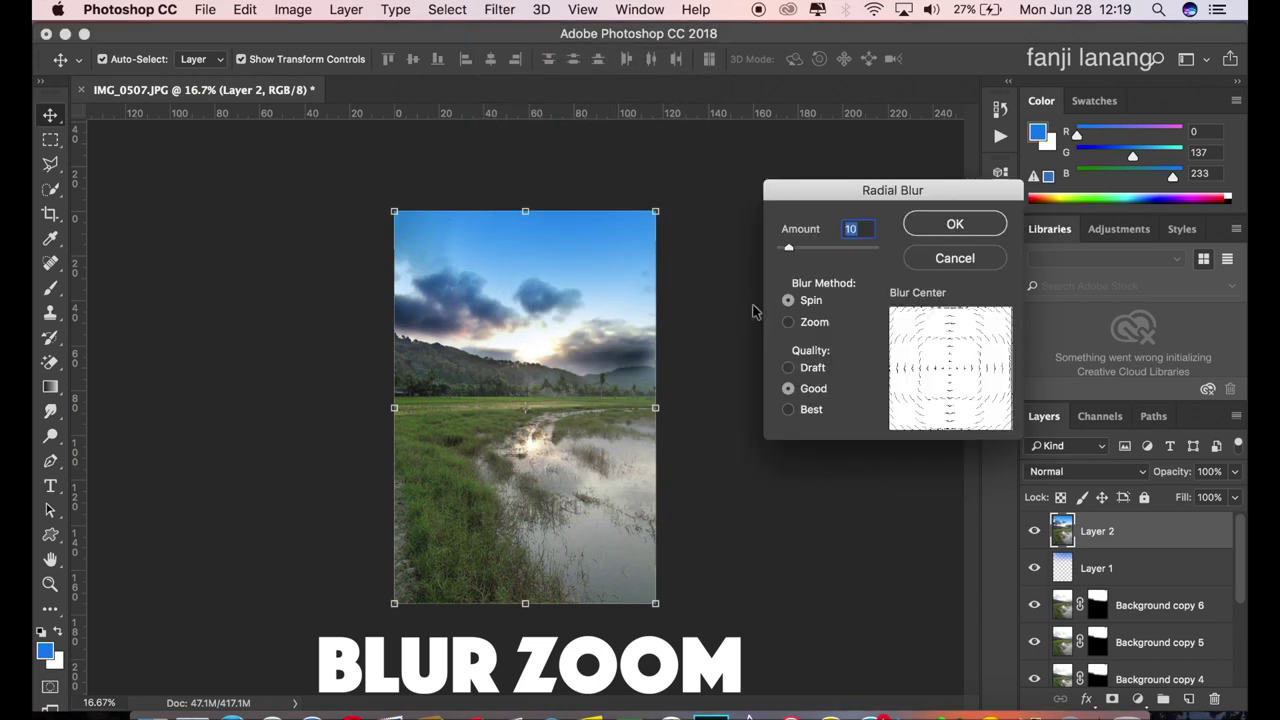
pyautogui.click(790, 322)
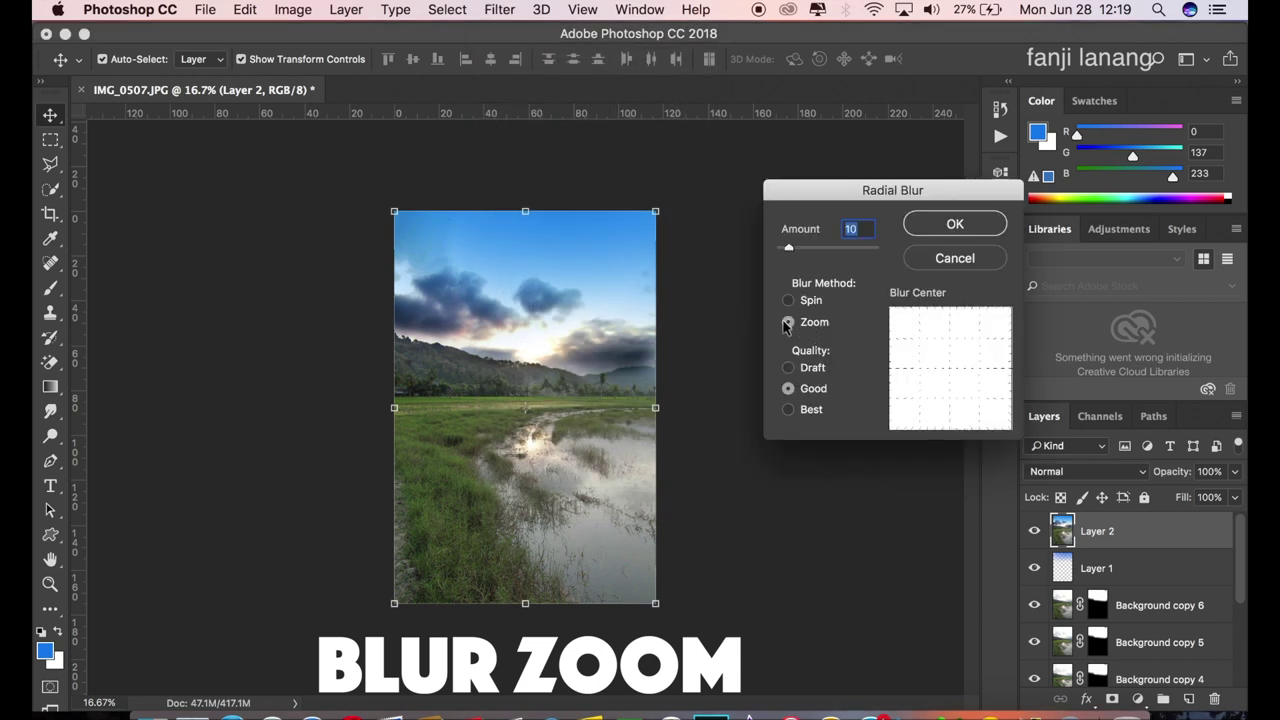
pyautogui.moveTo(790, 248); pyautogui.dragTo(809, 250)
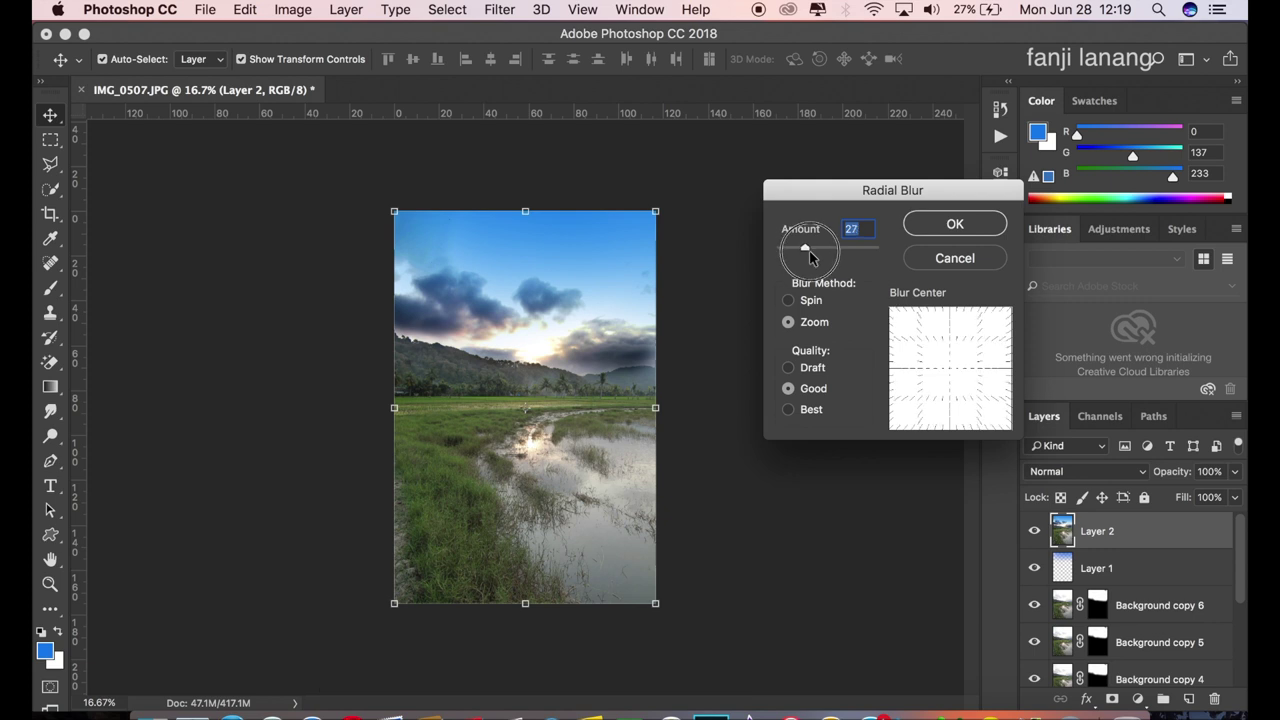
pyautogui.click(953, 371)
pyautogui.moveTo(953, 371); pyautogui.dragTo(953, 362)
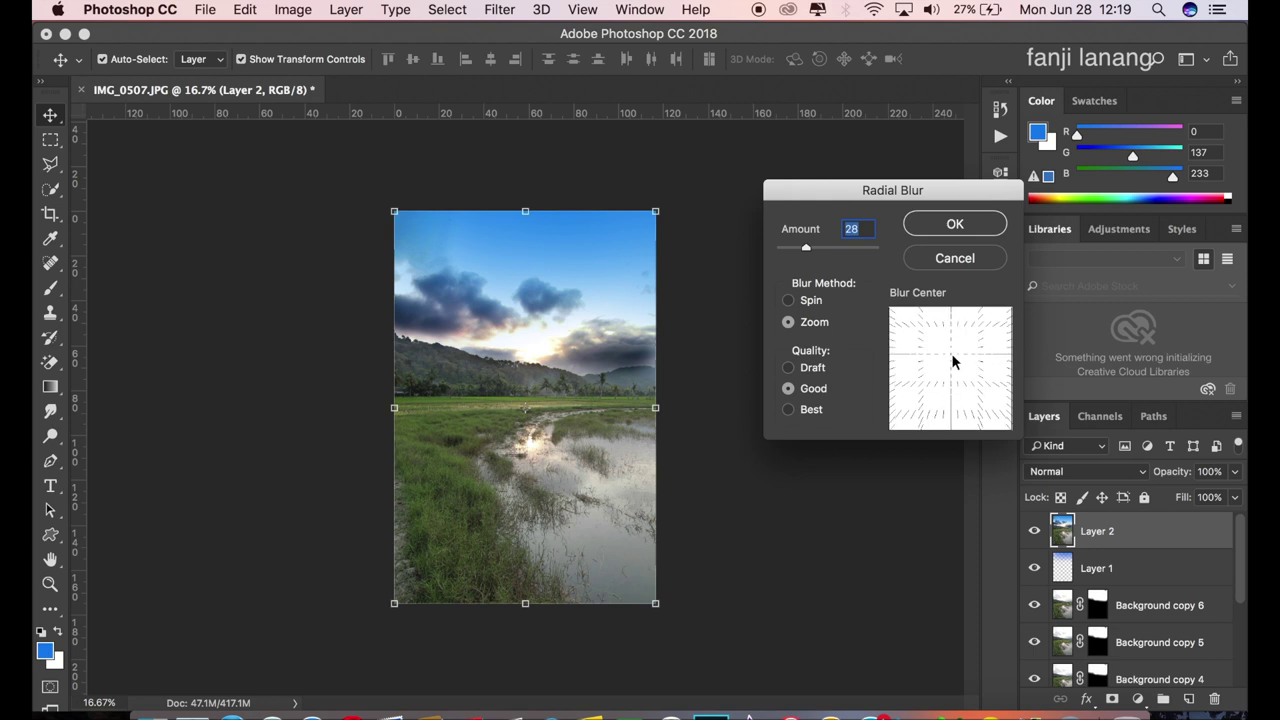
pyautogui.click(966, 230)
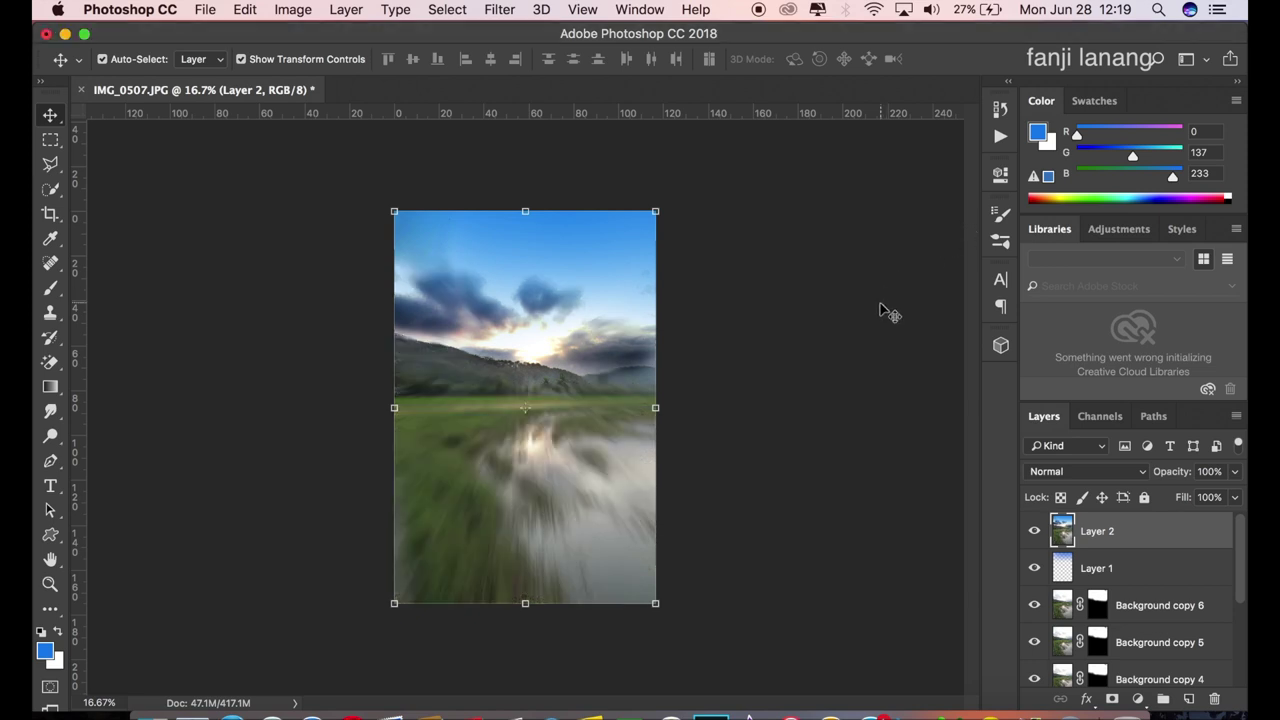
pyautogui.click(1035, 537)
# Add a layer mask to Layer 2 and invert it to black, hiding the blur.
pyautogui.click(1036, 539)
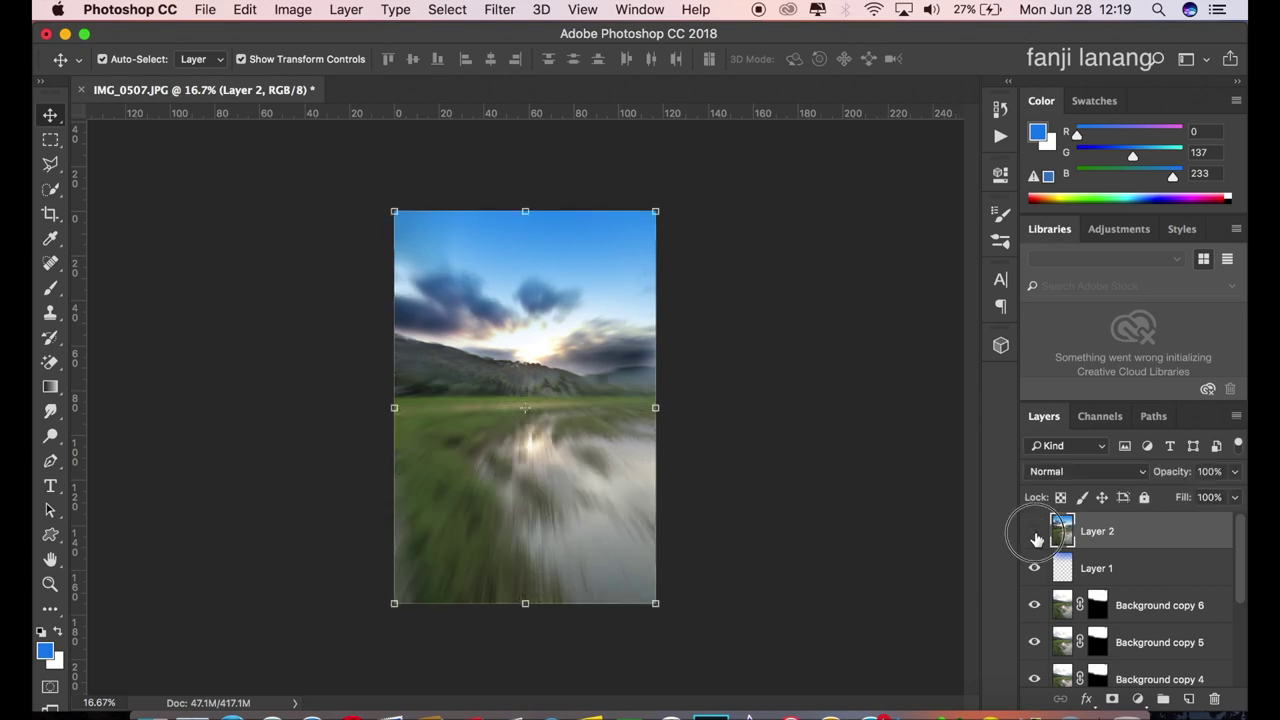
pyautogui.click(1036, 537)
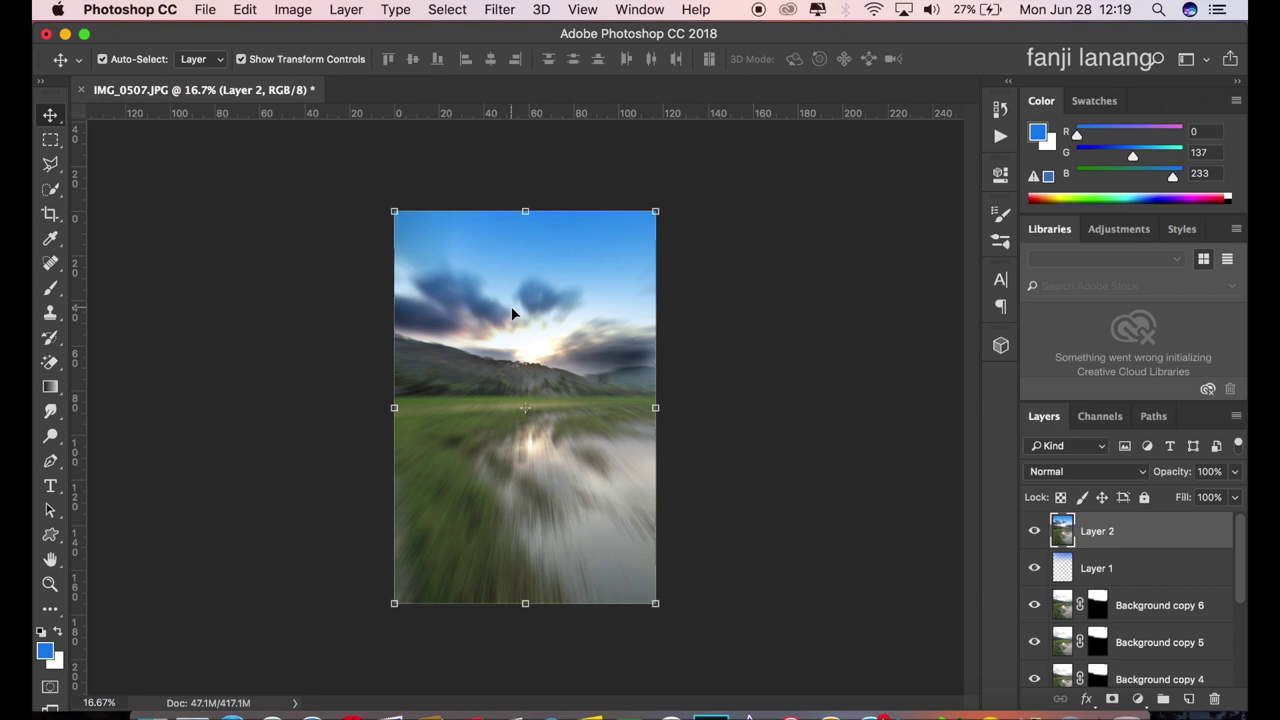
pyautogui.click(1113, 699)
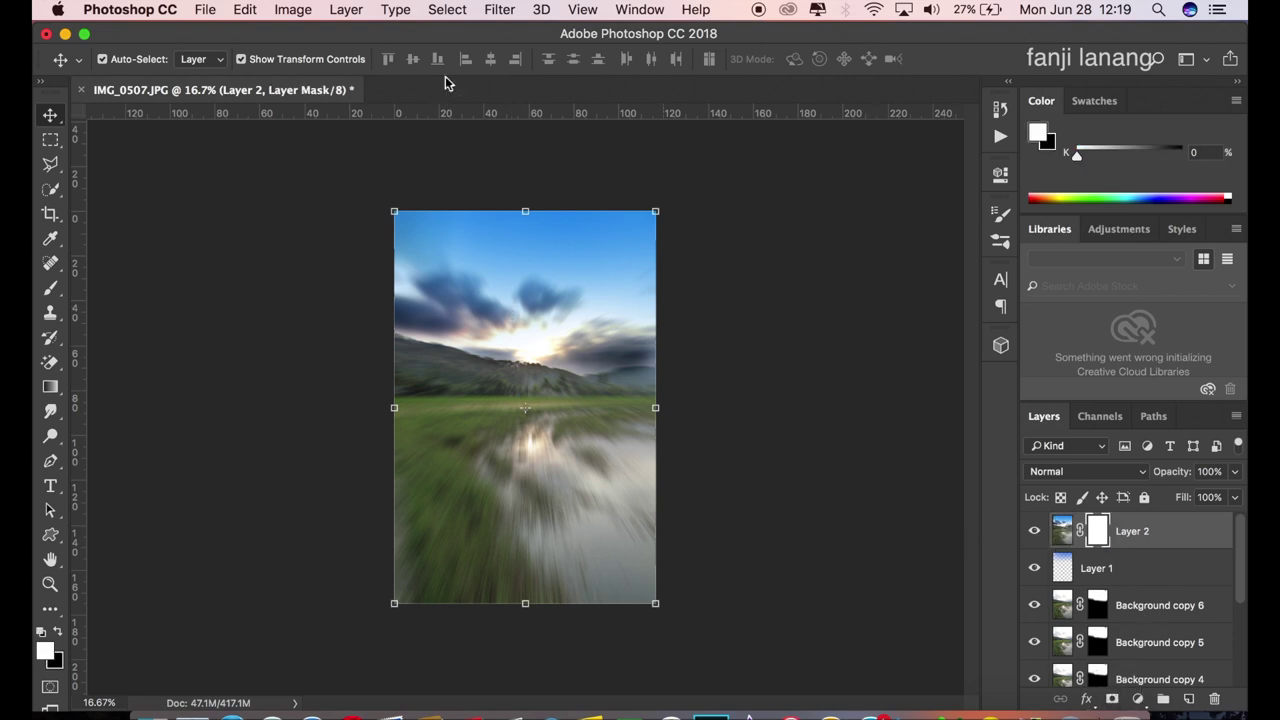
pyautogui.click(285, 9)
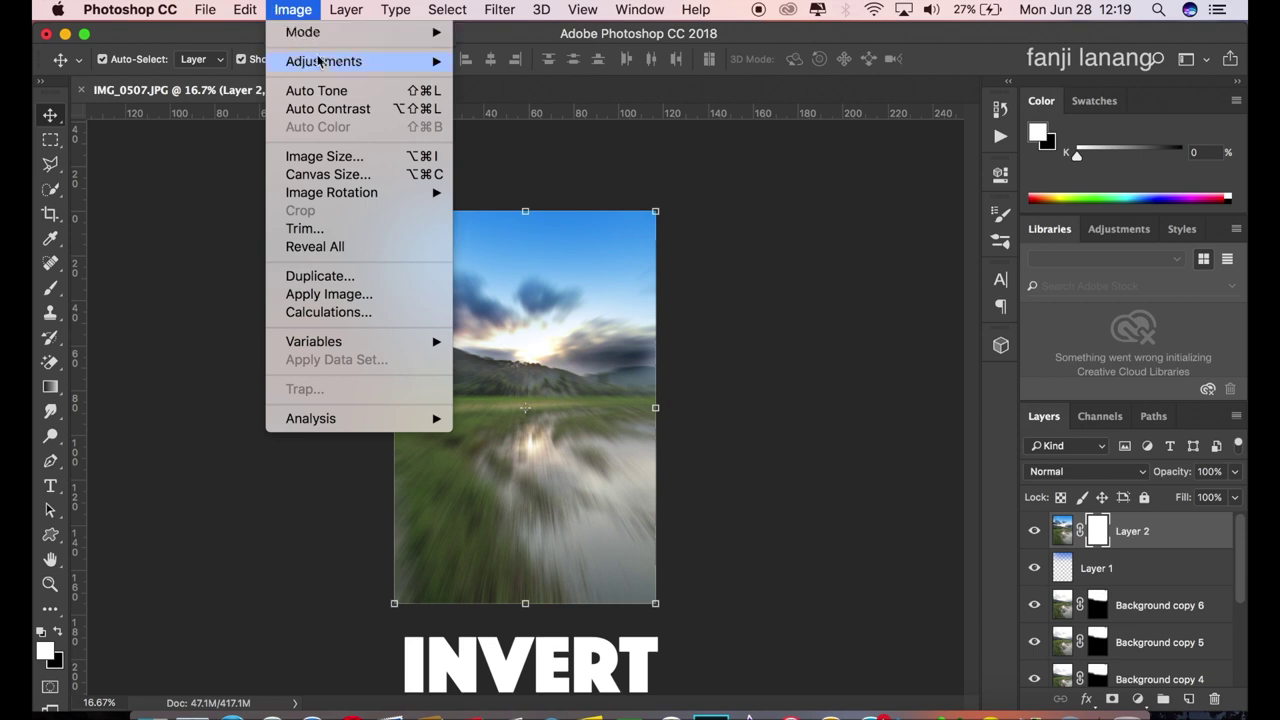
pyautogui.moveTo(324, 61)
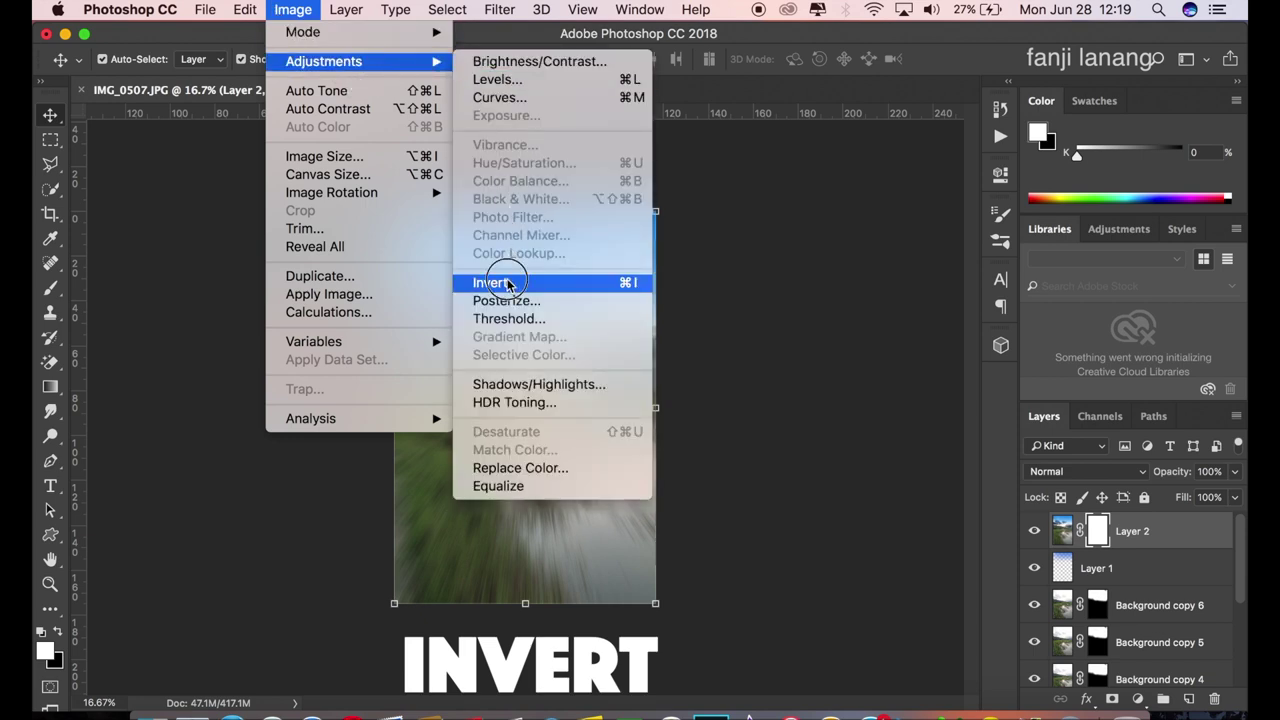
pyautogui.click(506, 284)
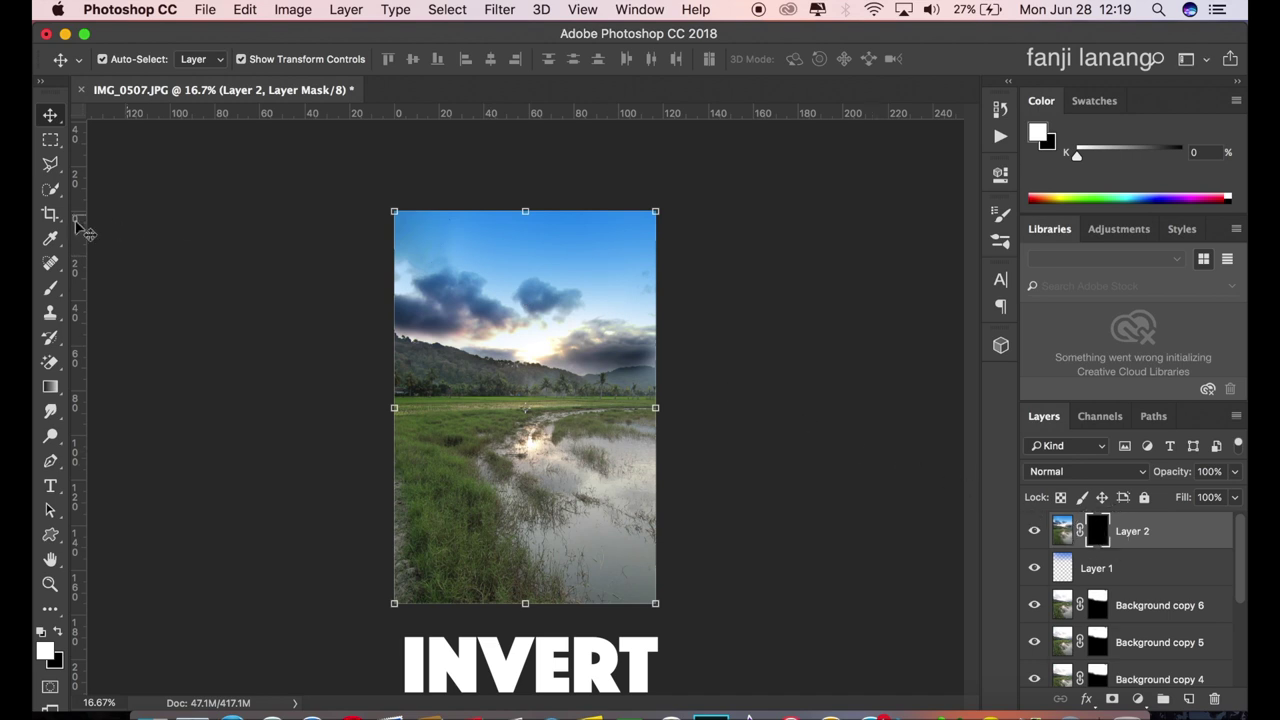
# Paint white on Layer 2's mask to bring the blurred clouds back into the upper sky.
pyautogui.click(50, 287)
pyautogui.click(88, 288)
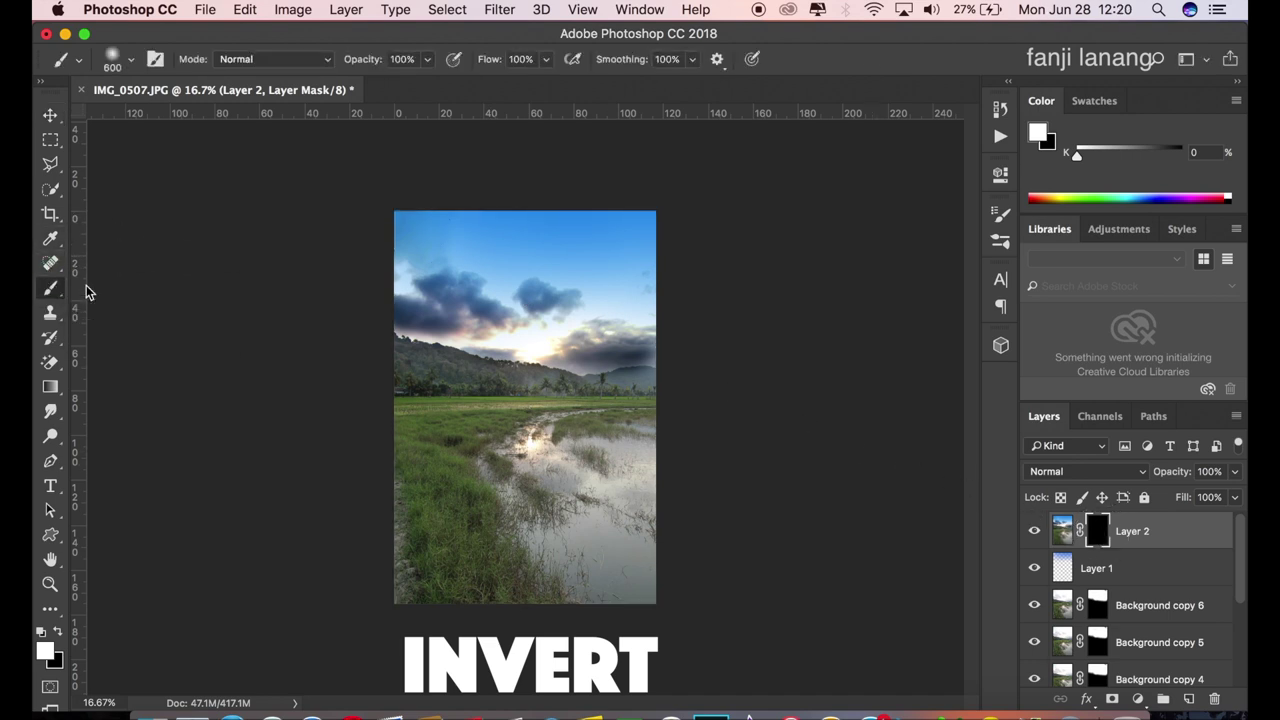
pyautogui.click(57, 633)
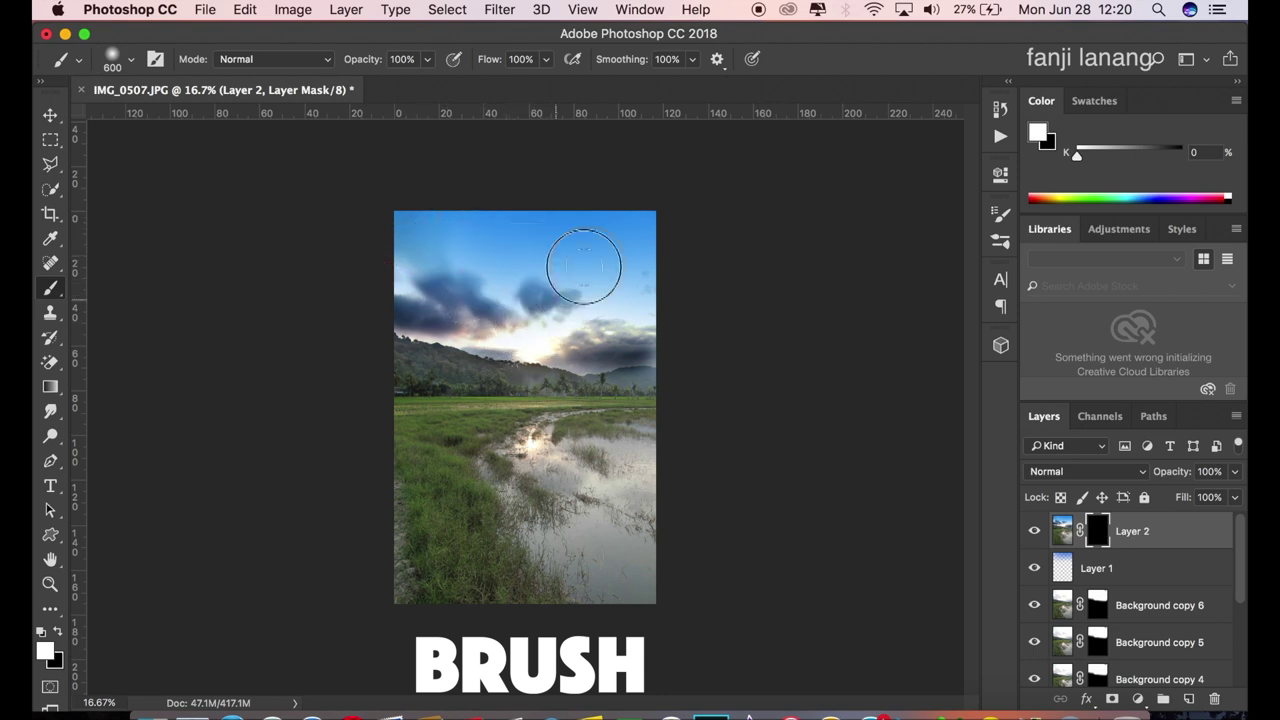
pyautogui.moveTo(567, 331); pyautogui.dragTo(613, 290)
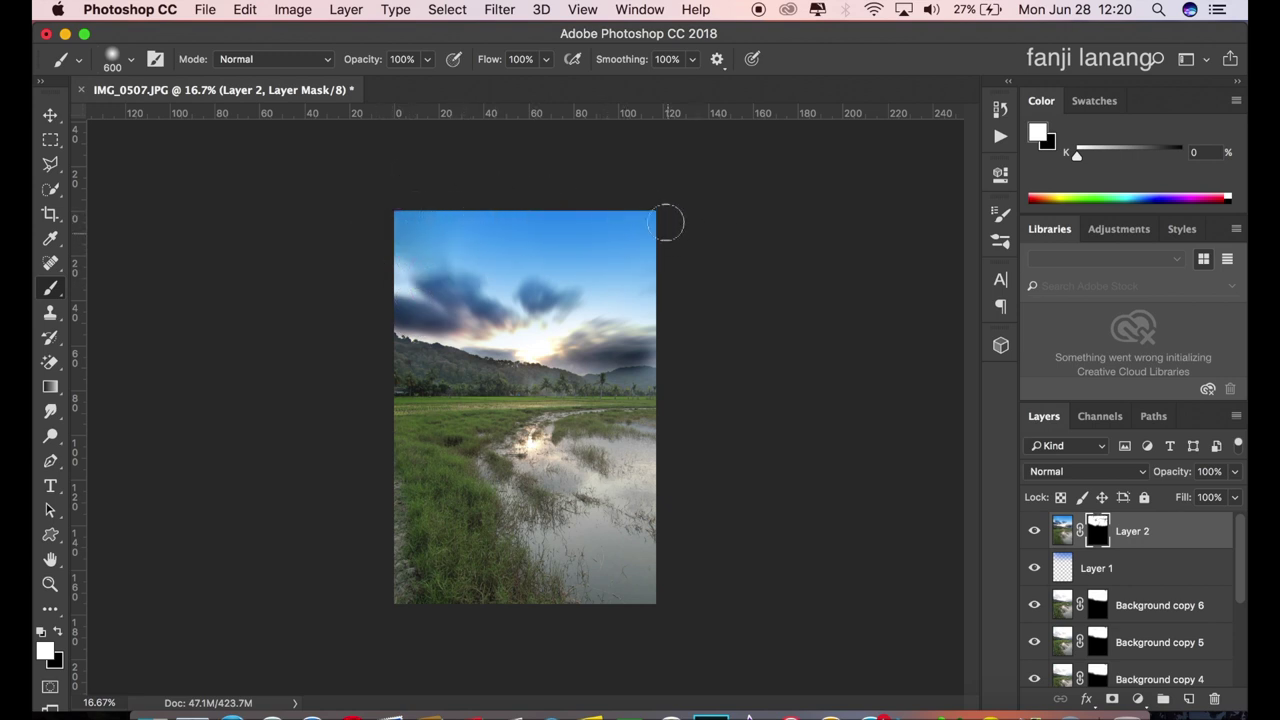
pyautogui.moveTo(554, 190); pyautogui.dragTo(513, 273)
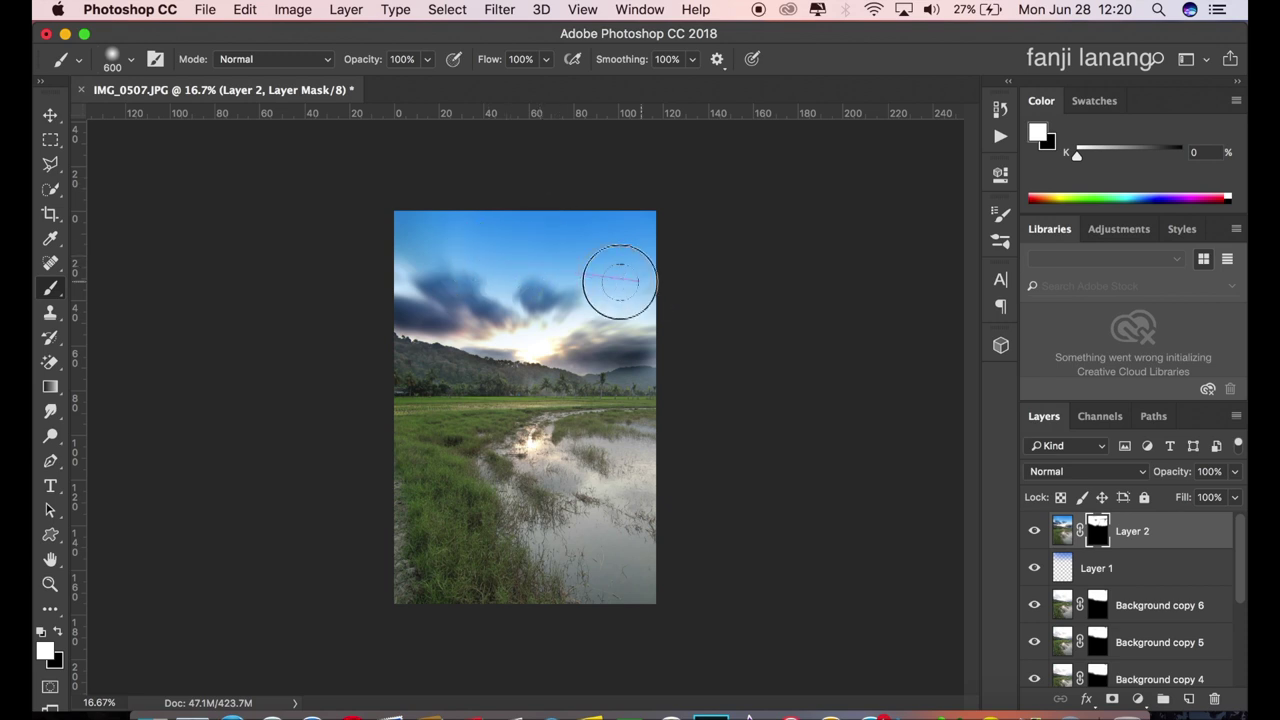
# Toggle Layer 2's visibility to compare the sky before and after.
pyautogui.click(50, 116)
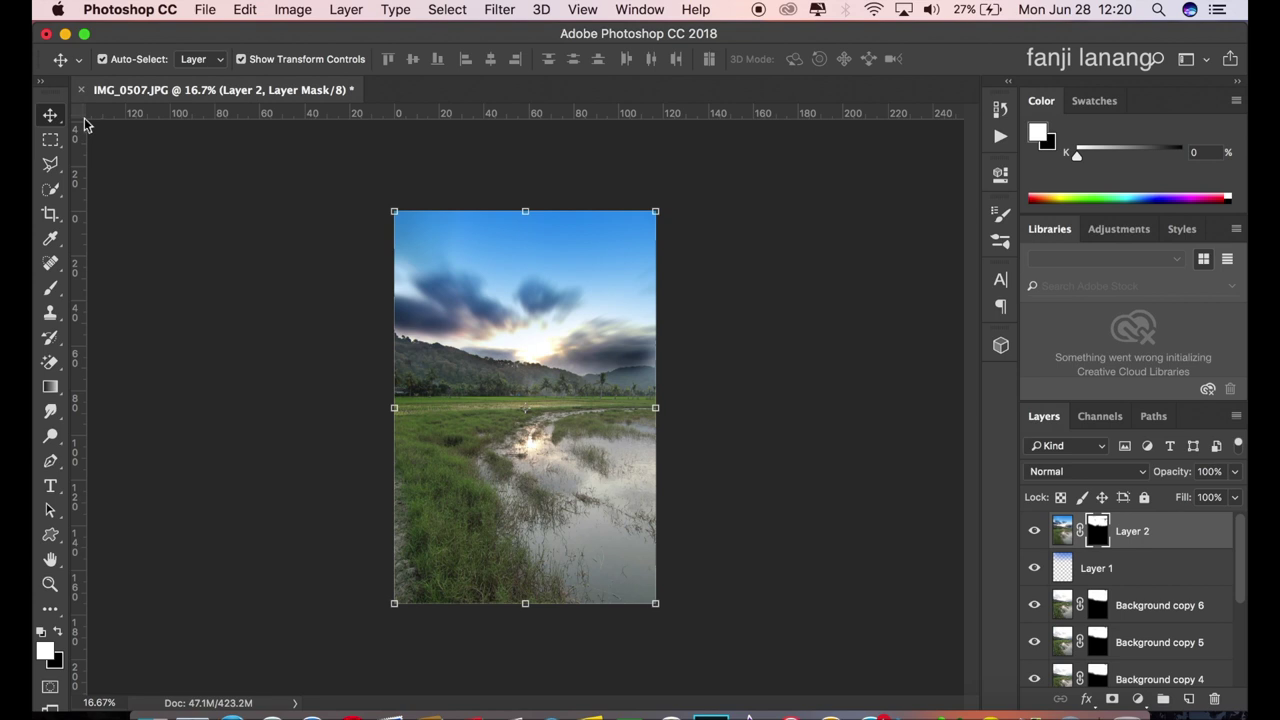
pyautogui.click(1036, 532)
pyautogui.click(1035, 532)
pyautogui.click(1036, 532)
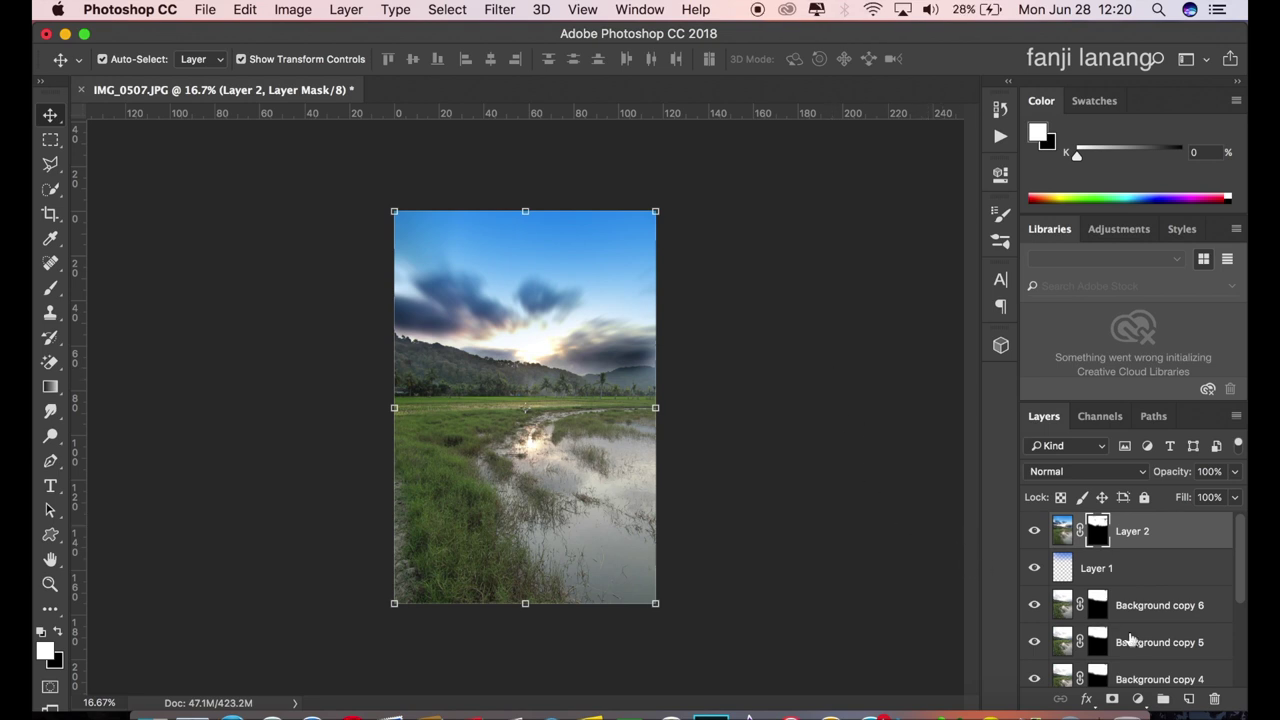
# Create Layer 3 and fill it with a merged copy via Apply Image at Normal blending.
pyautogui.click(1188, 699)
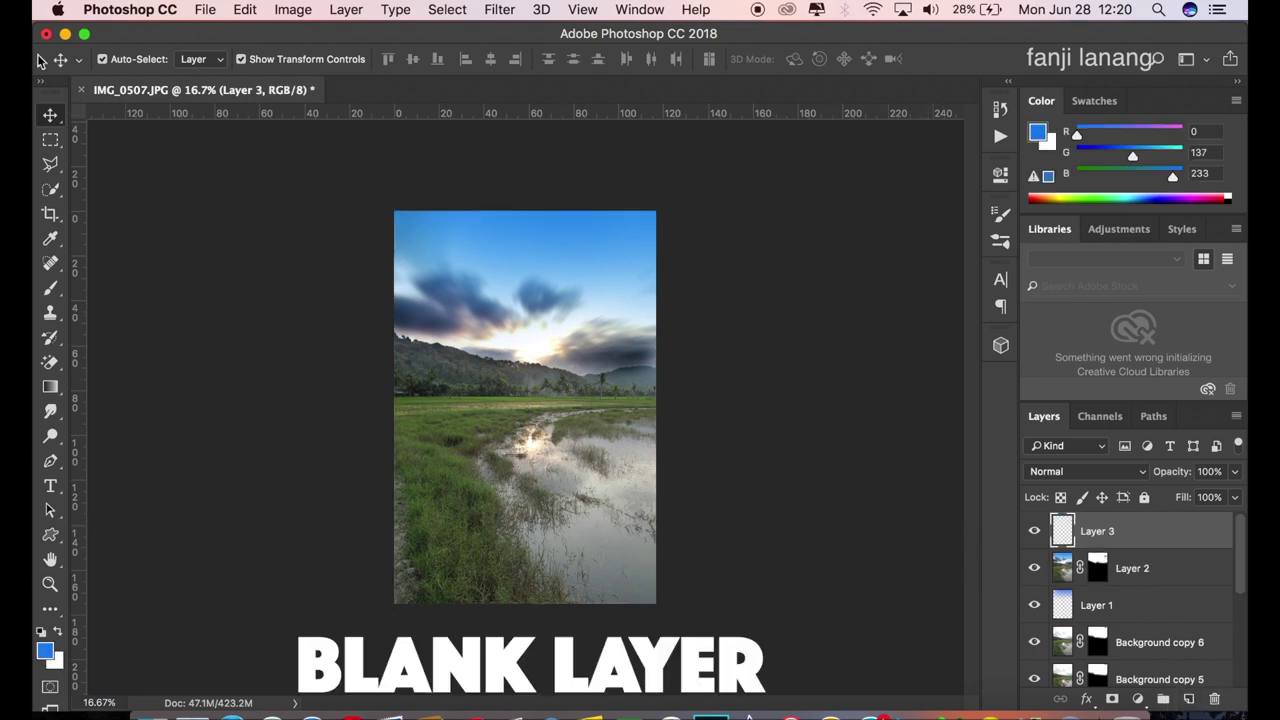
pyautogui.click(293, 9)
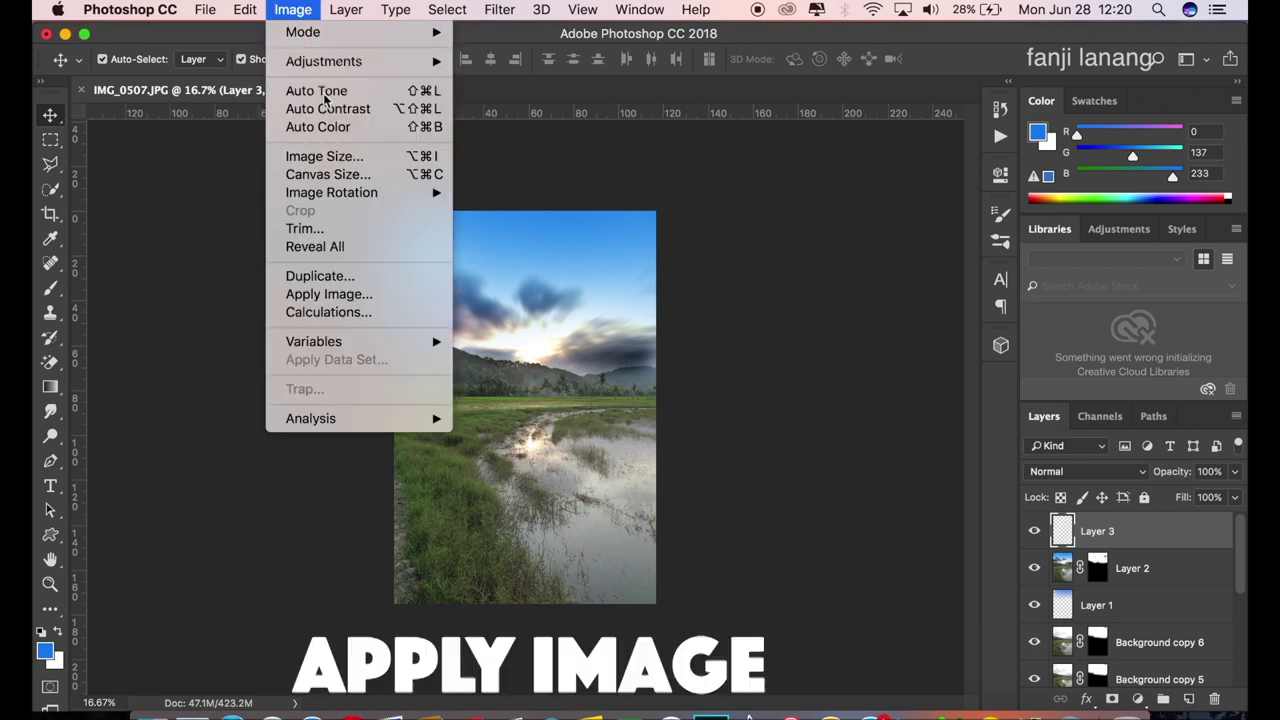
pyautogui.click(341, 295)
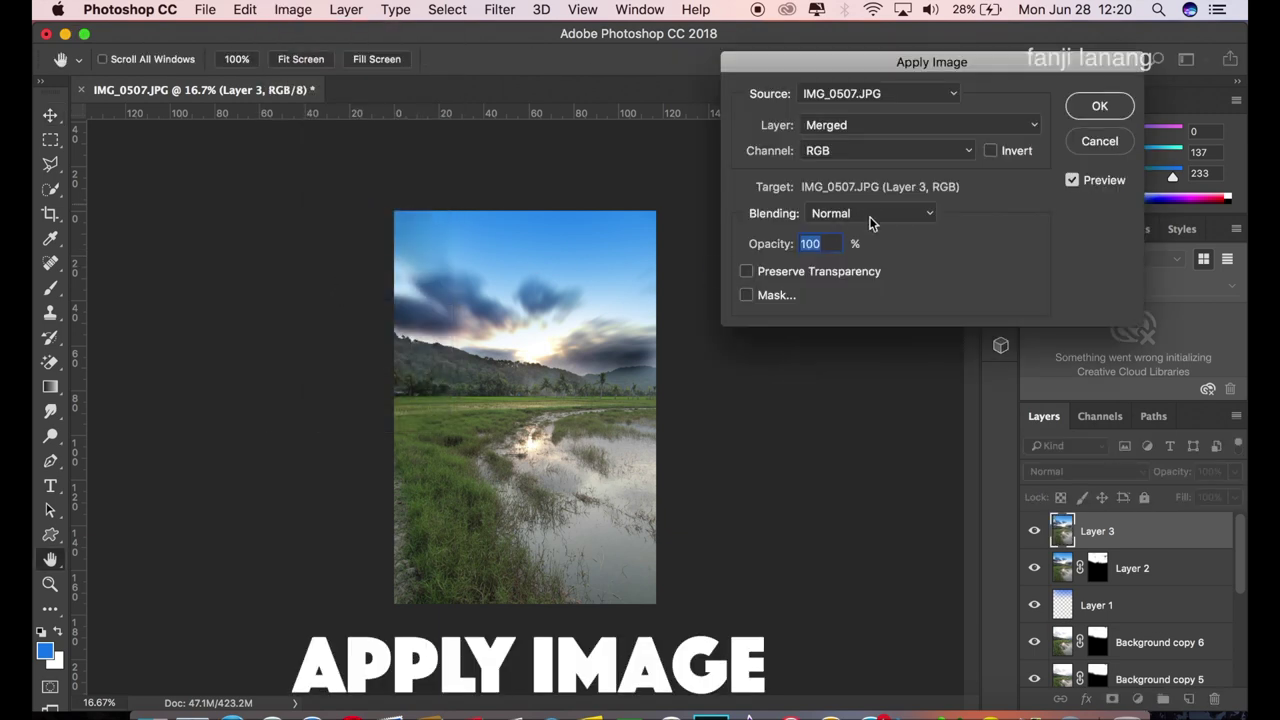
pyautogui.click(870, 214)
pyautogui.click(912, 203)
pyautogui.click(1099, 106)
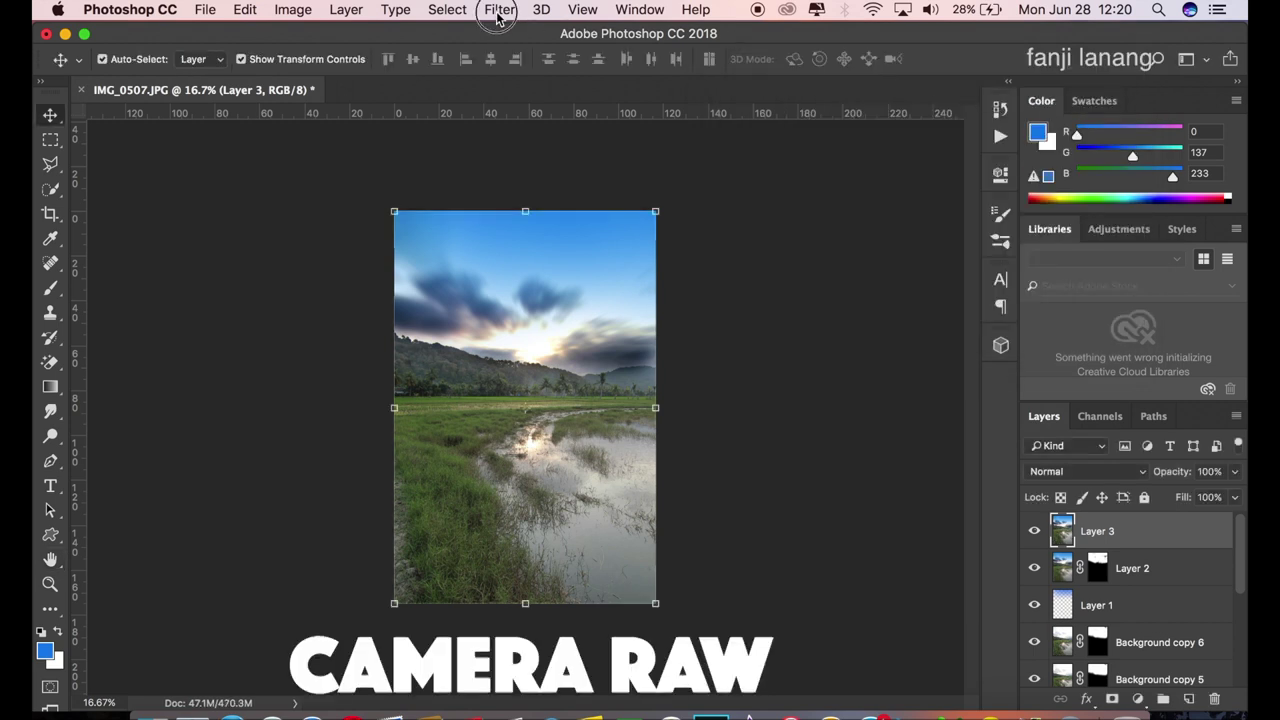
pyautogui.click(498, 12)
# In Camera Raw Basic, set Temperature +10, Highlights -100, Shadows +80 and Blacks +20.
pyautogui.click(525, 124)
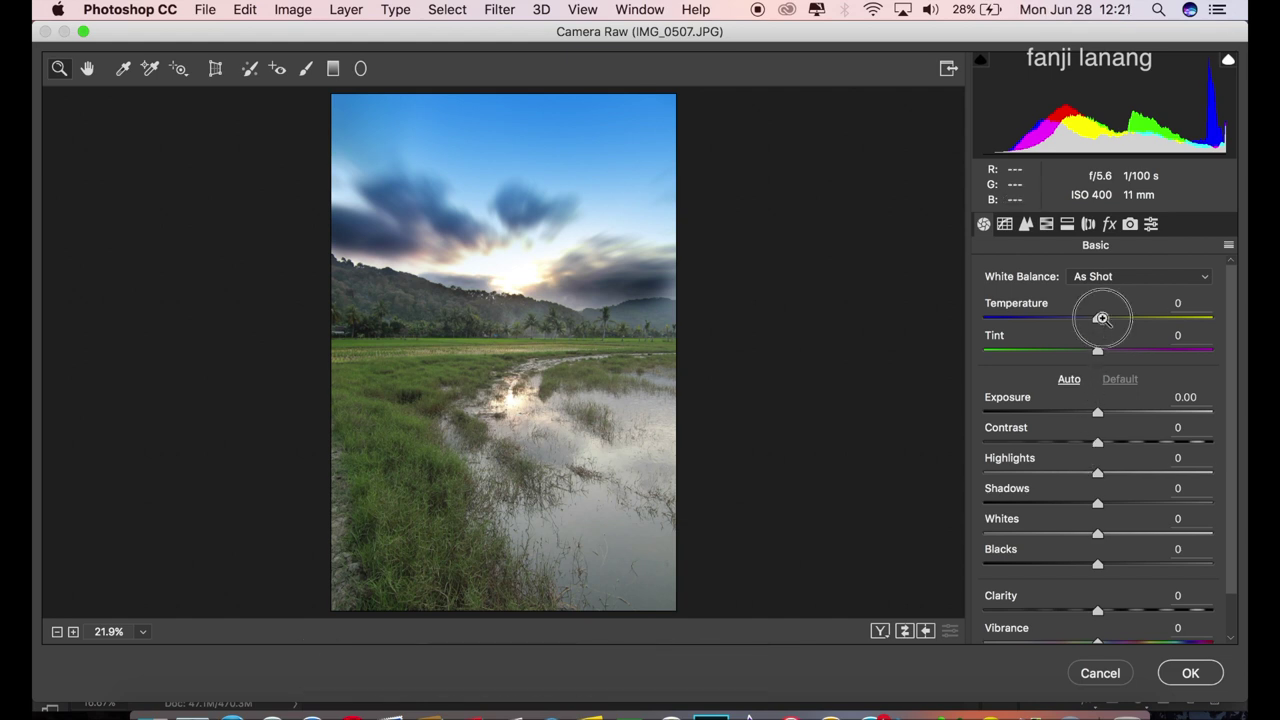
pyautogui.moveTo(1101, 318); pyautogui.dragTo(1106, 325)
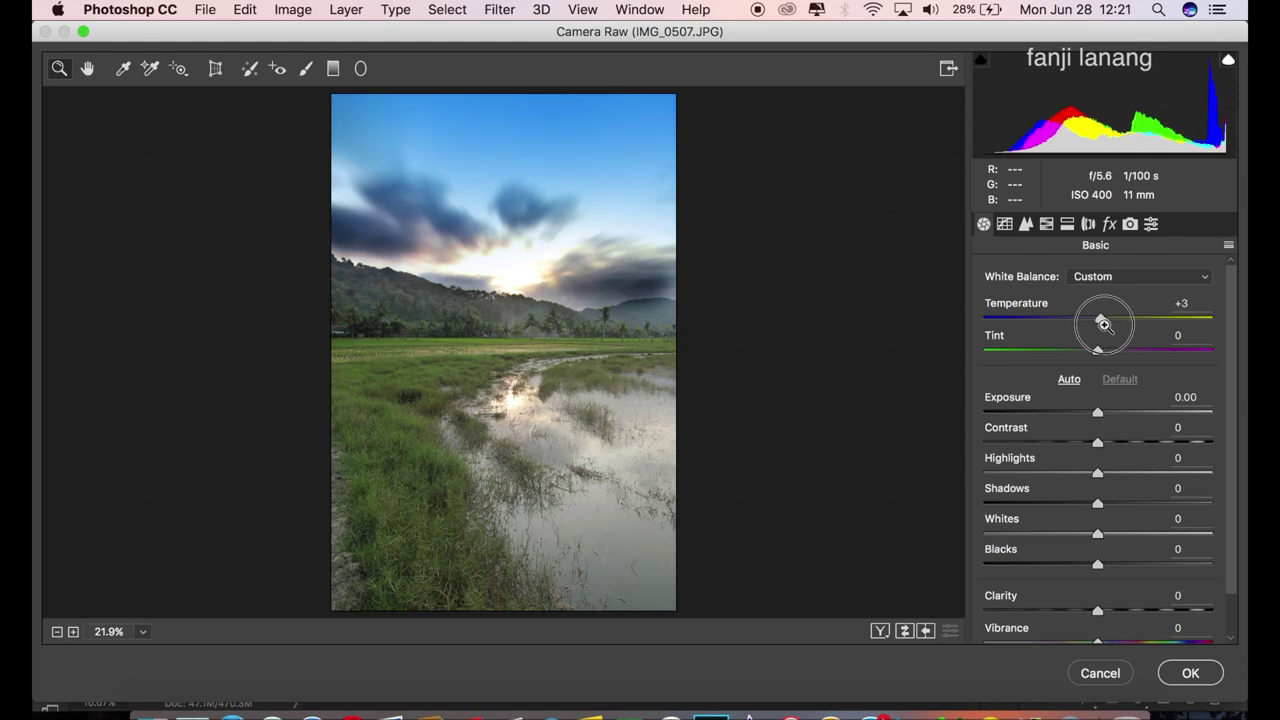
pyautogui.moveTo(1106, 325); pyautogui.dragTo(1112, 347)
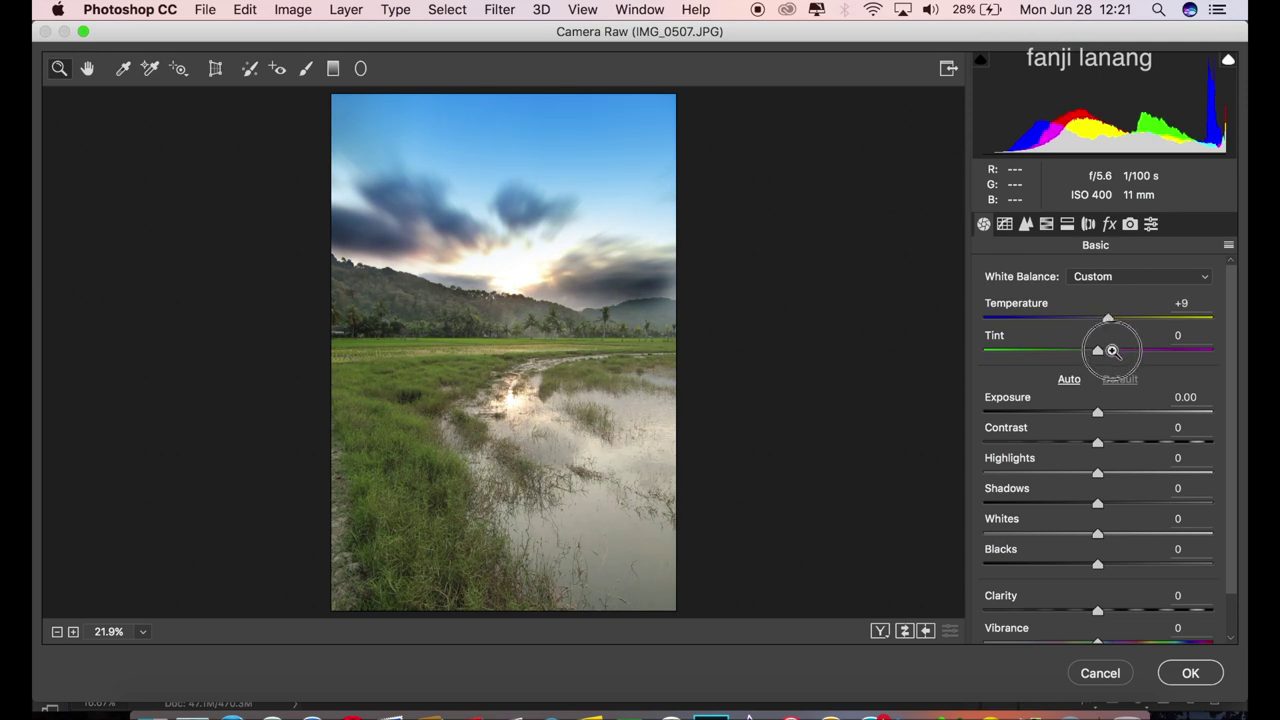
pyautogui.moveTo(1112, 347); pyautogui.dragTo(1115, 361)
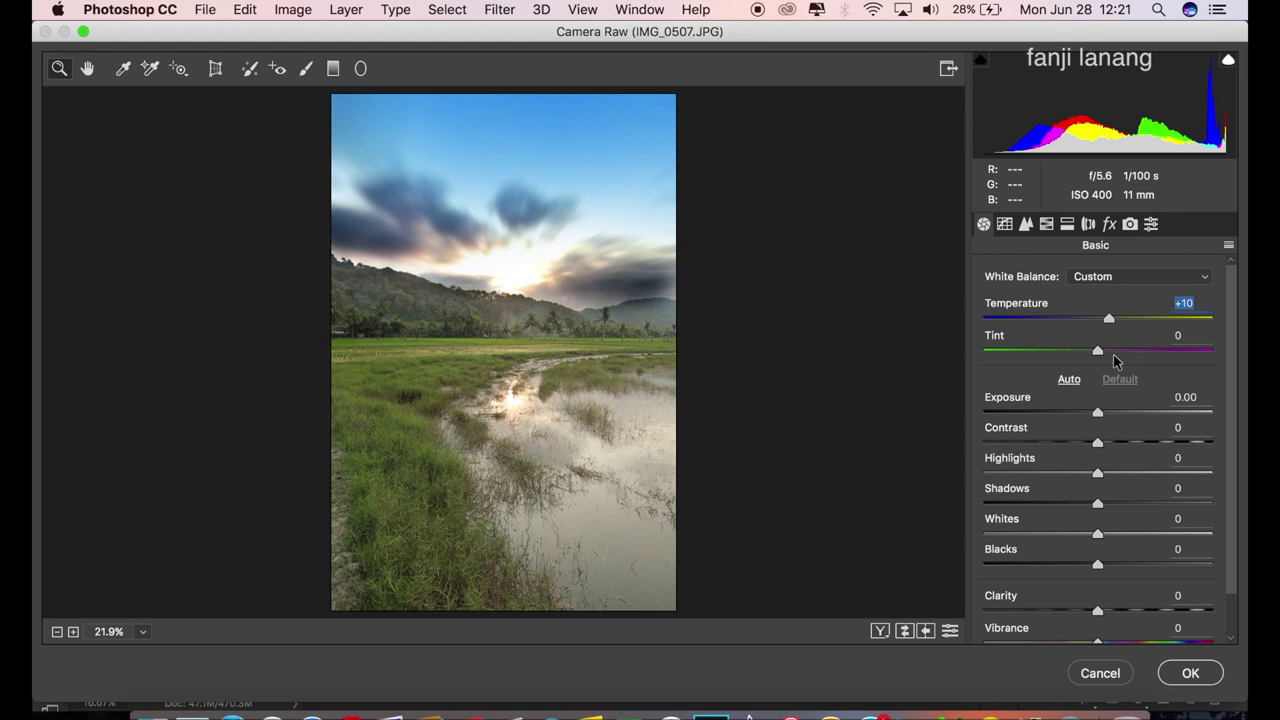
pyautogui.moveTo(1088, 484); pyautogui.dragTo(937, 486)
pyautogui.moveTo(1165, 503)
pyautogui.mouseDown()
pyautogui.moveTo(1243, 505)
pyautogui.moveTo(1168, 502)
pyautogui.moveTo(1188, 504)
pyautogui.mouseUp()
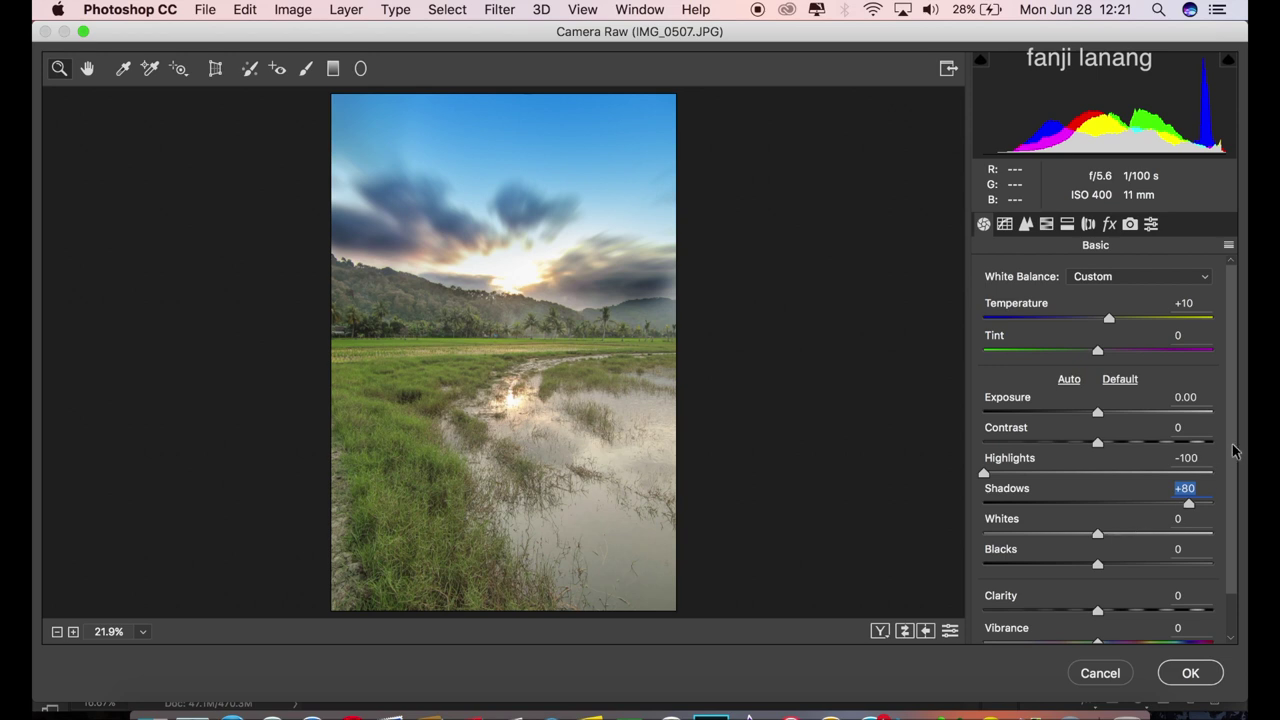
pyautogui.scroll(-1, 1233, 452)
pyautogui.moveTo(1121, 542)
pyautogui.mouseDown()
pyautogui.moveTo(957, 517)
pyautogui.moveTo(1070, 530)
pyautogui.mouseUp()
# Drag a graduated filter from the sky top to the horizon with Exposure -2.55 and Temperature -23.
pyautogui.click(334, 70)
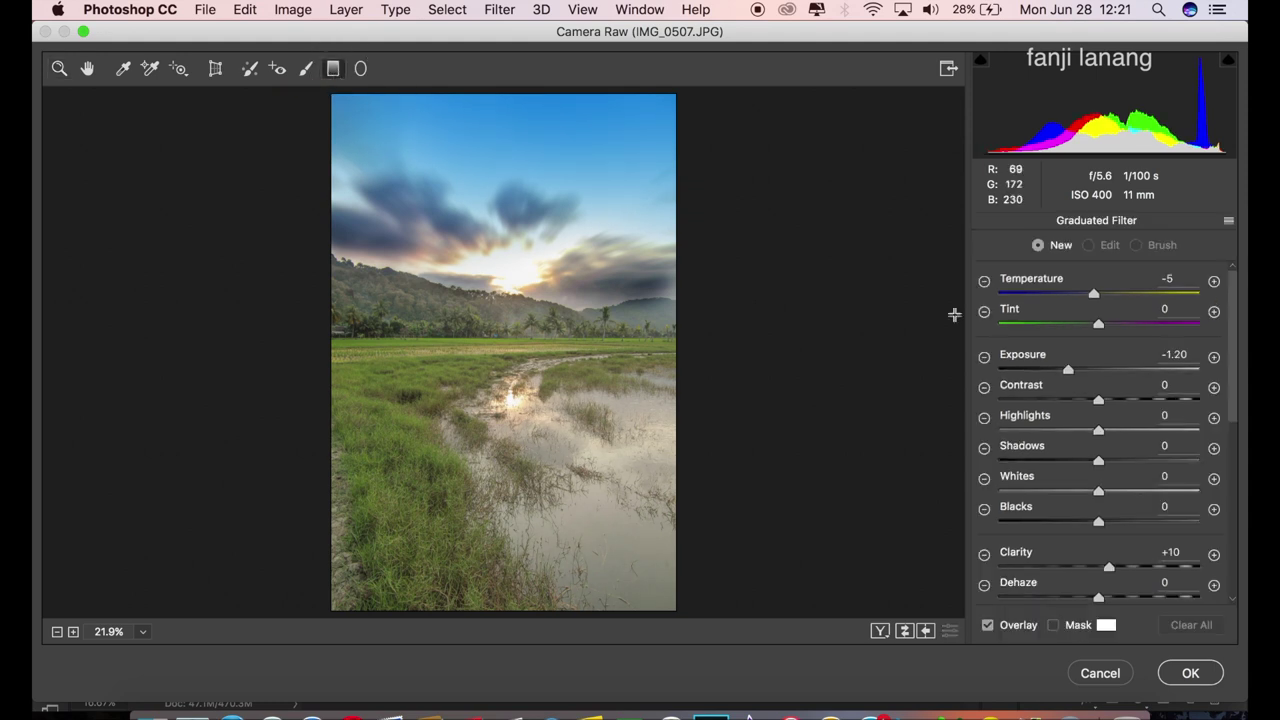
pyautogui.click(1214, 357)
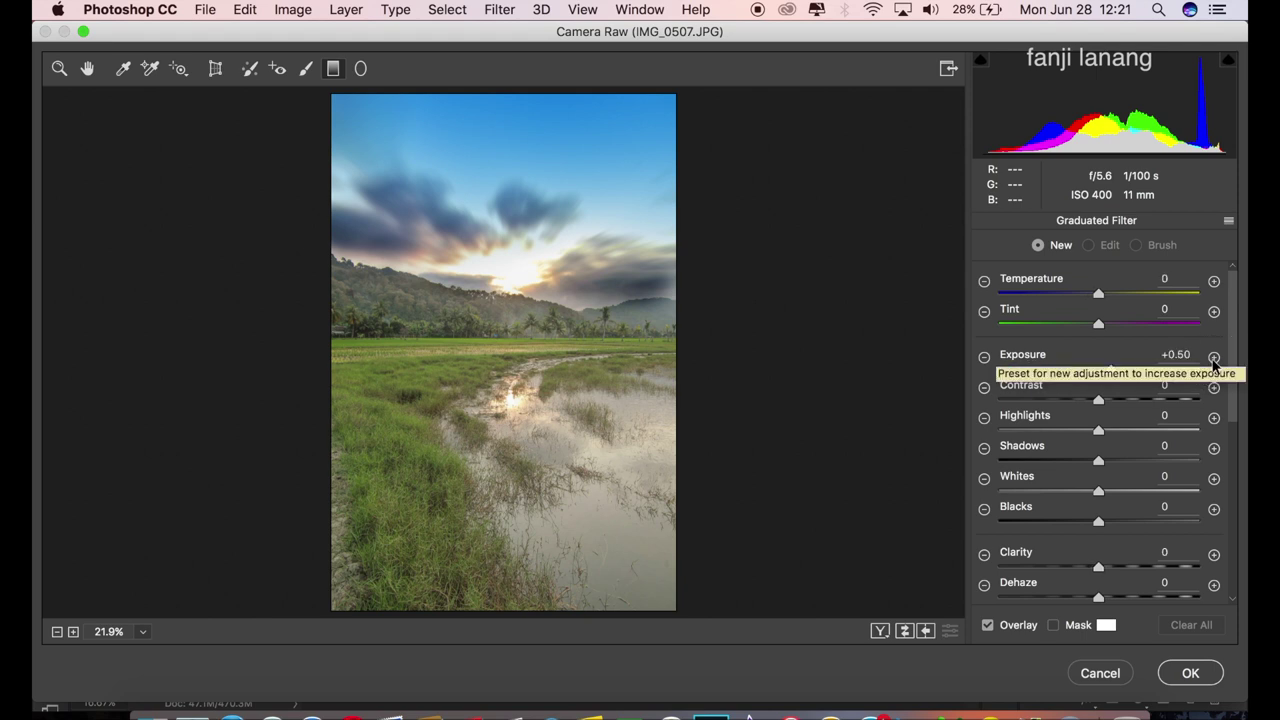
pyautogui.click(984, 358)
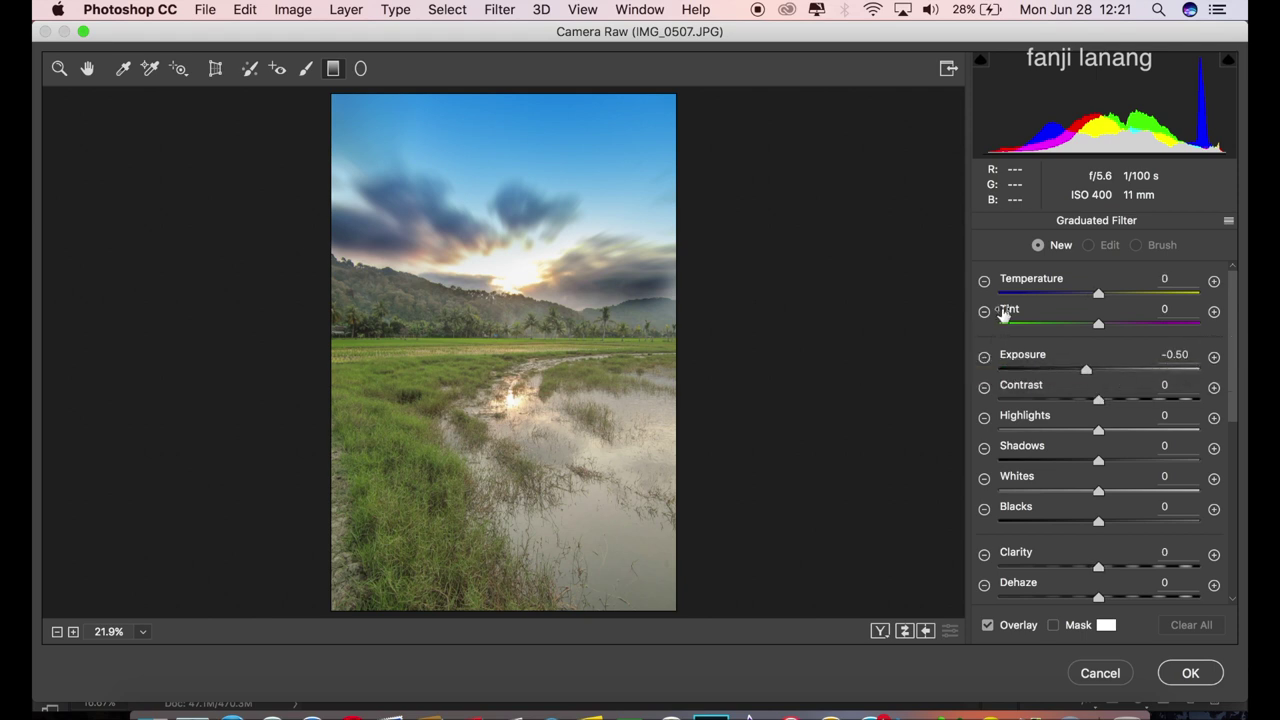
pyautogui.moveTo(499, 94); pyautogui.dragTo(490, 340)
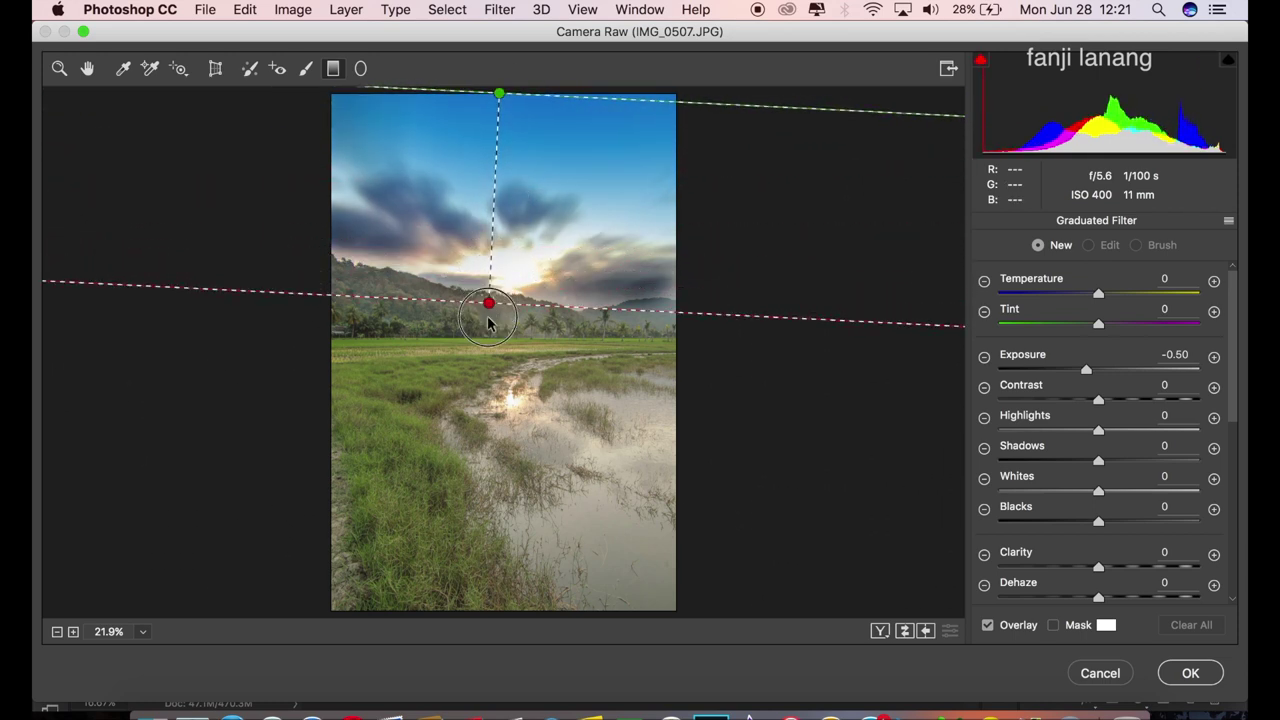
pyautogui.moveTo(490, 340); pyautogui.dragTo(497, 341)
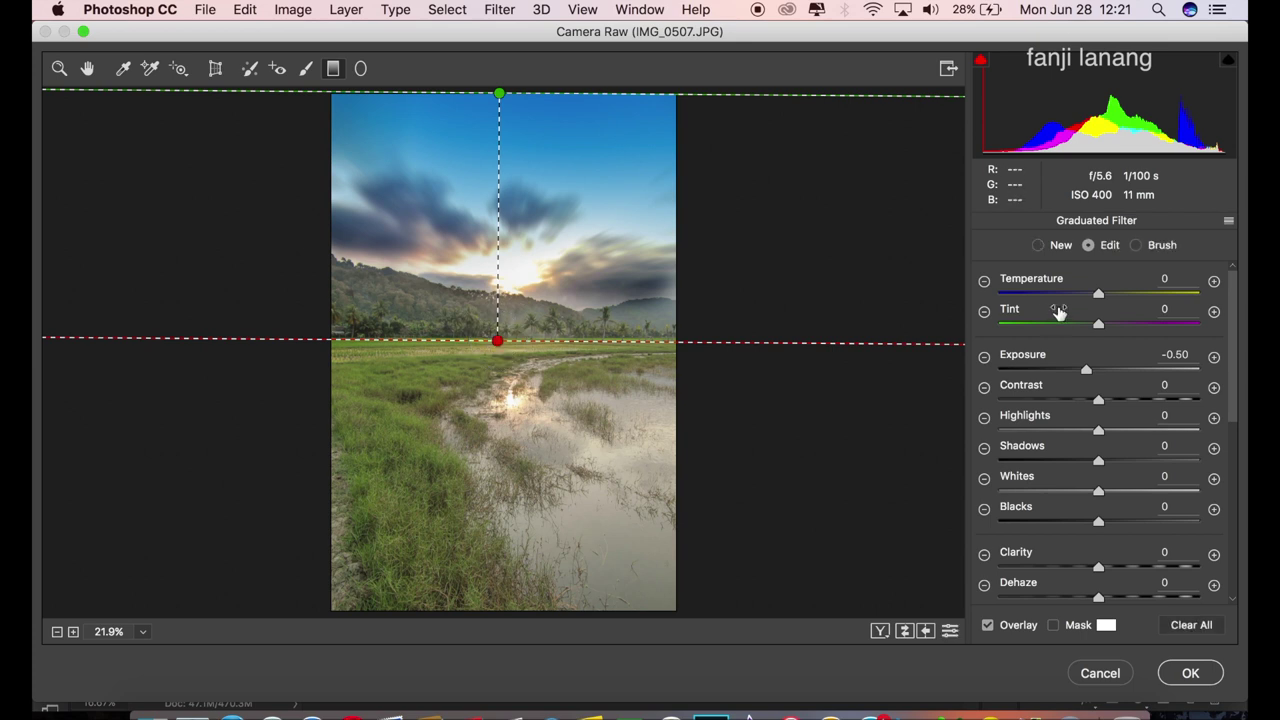
pyautogui.moveTo(1085, 372); pyautogui.dragTo(1047, 370)
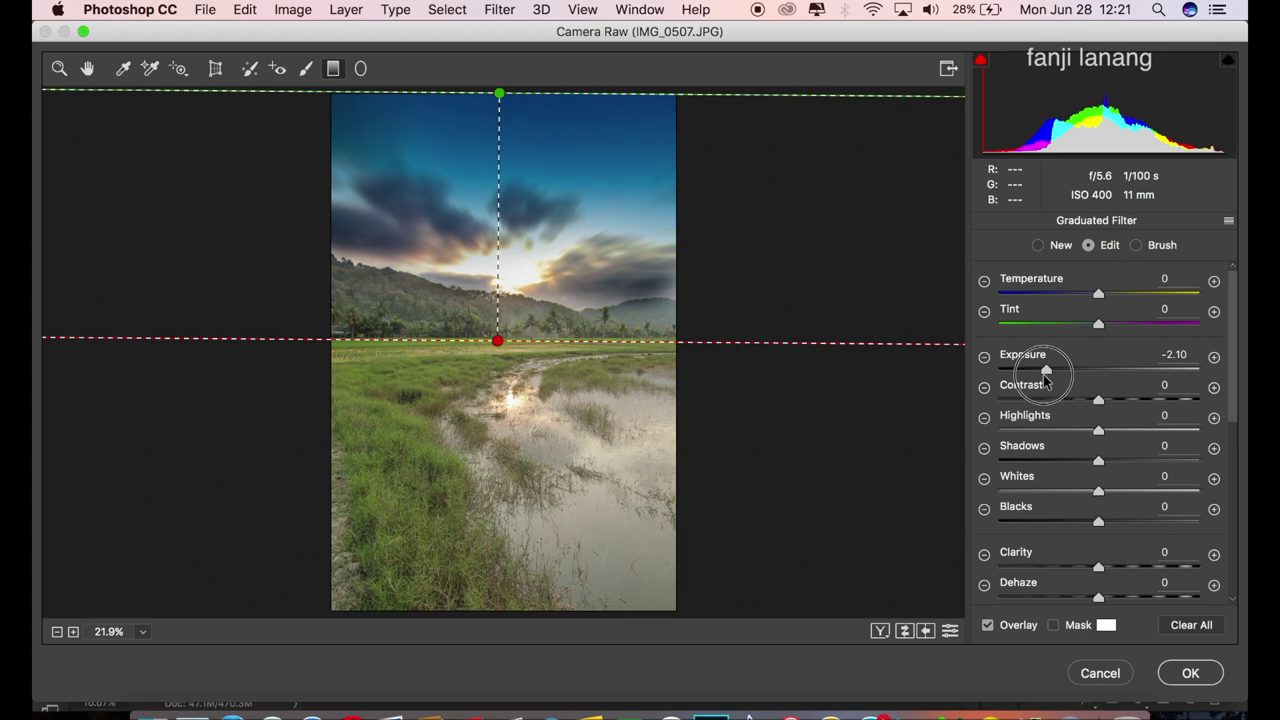
pyautogui.moveTo(1097, 300)
pyautogui.mouseDown()
pyautogui.moveTo(1071, 300)
pyautogui.moveTo(1150, 303)
pyautogui.moveTo(1088, 300)
pyautogui.moveTo(1072, 314)
pyautogui.mouseUp()
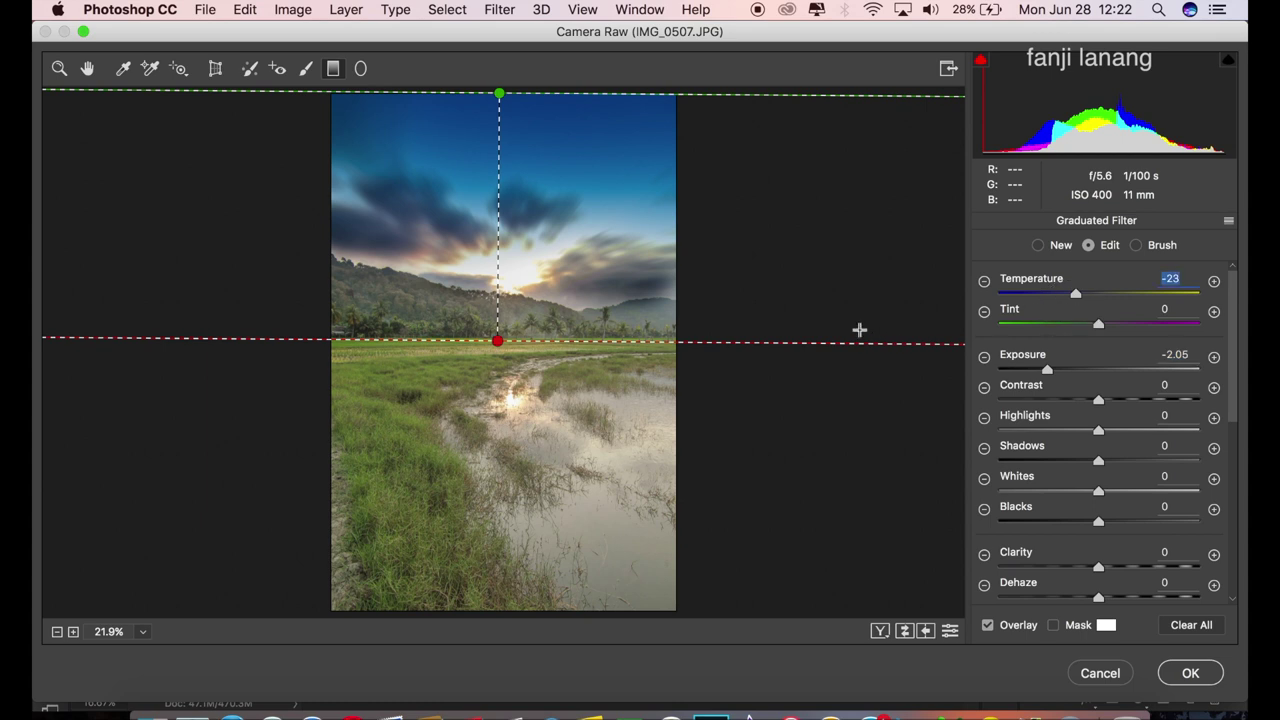
pyautogui.moveTo(1045, 370)
pyautogui.mouseDown()
pyautogui.moveTo(1011, 372)
pyautogui.moveTo(1041, 385)
pyautogui.mouseUp()
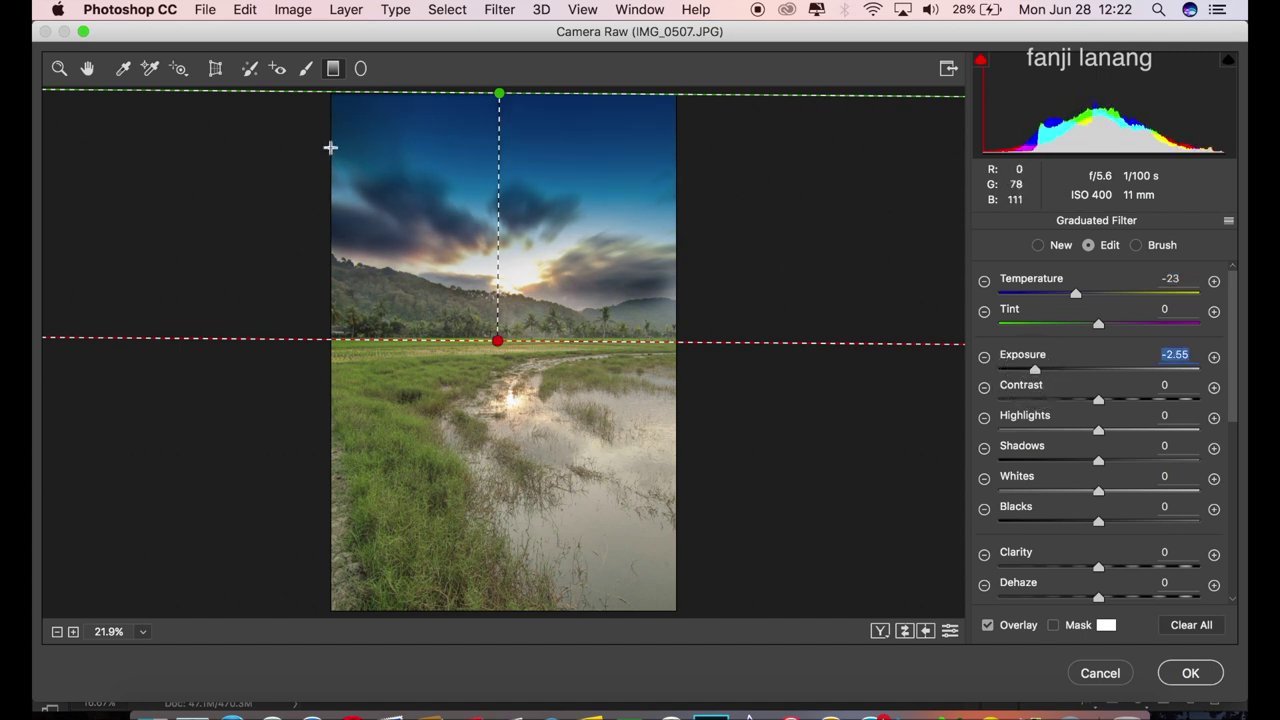
pyautogui.click(88, 70)
# Add a second graduated filter from the bottom to the horizon with Exposure -1.80 and Contrast +43.
pyautogui.click(333, 70)
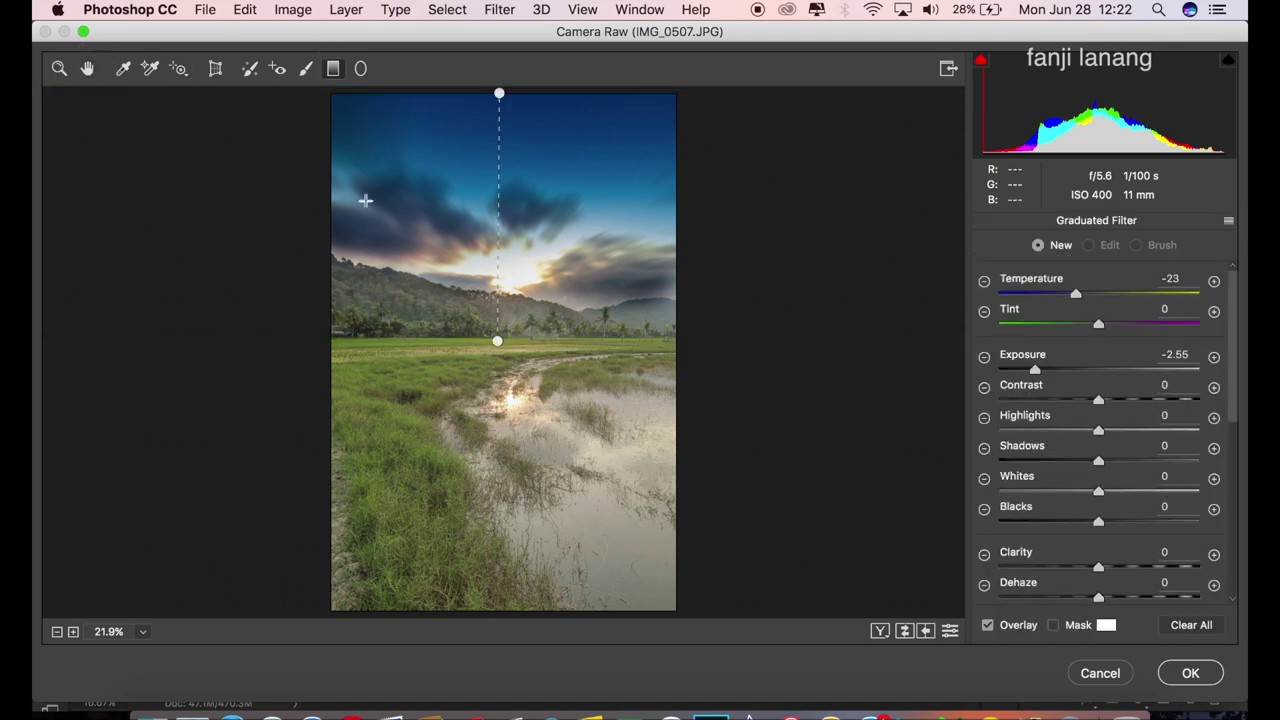
pyautogui.moveTo(486, 612); pyautogui.dragTo(490, 330)
pyautogui.moveTo(1085, 295); pyautogui.dragTo(1095, 308)
pyautogui.moveTo(1066, 372); pyautogui.dragTo(1055, 378)
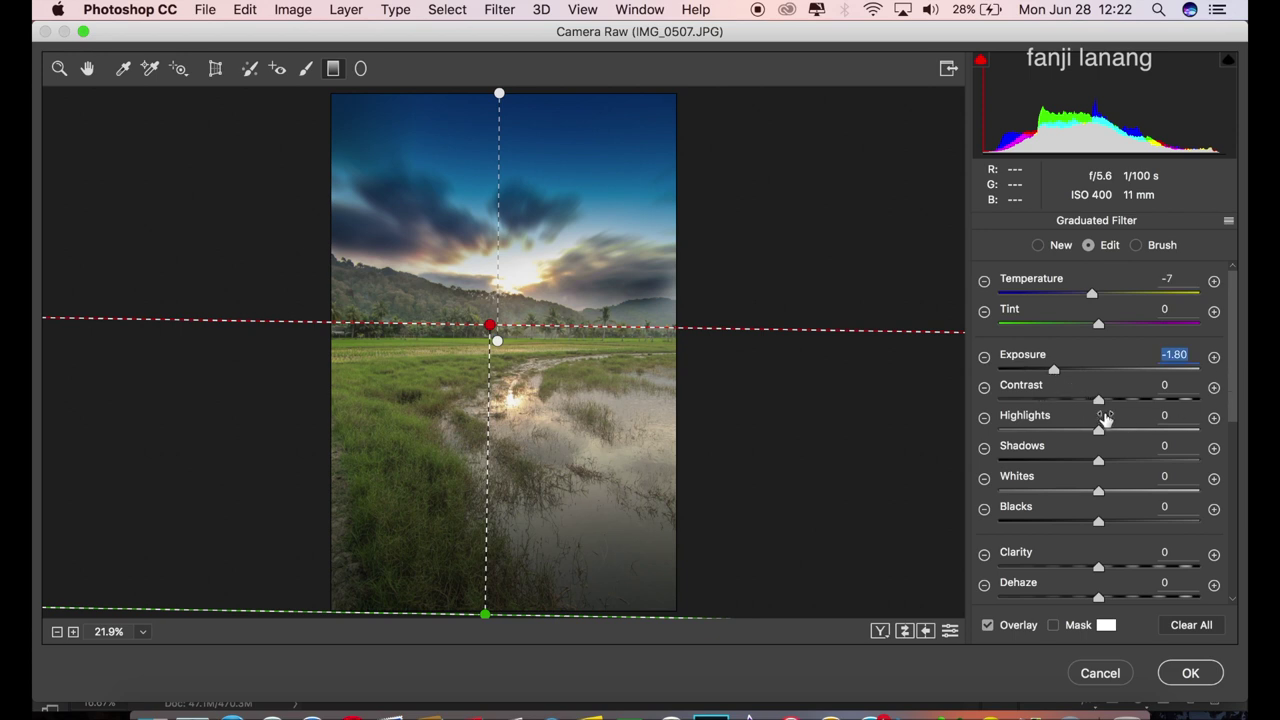
pyautogui.moveTo(1118, 404)
pyautogui.mouseDown()
pyautogui.moveTo(1192, 403)
pyautogui.moveTo(1148, 409)
pyautogui.mouseUp()
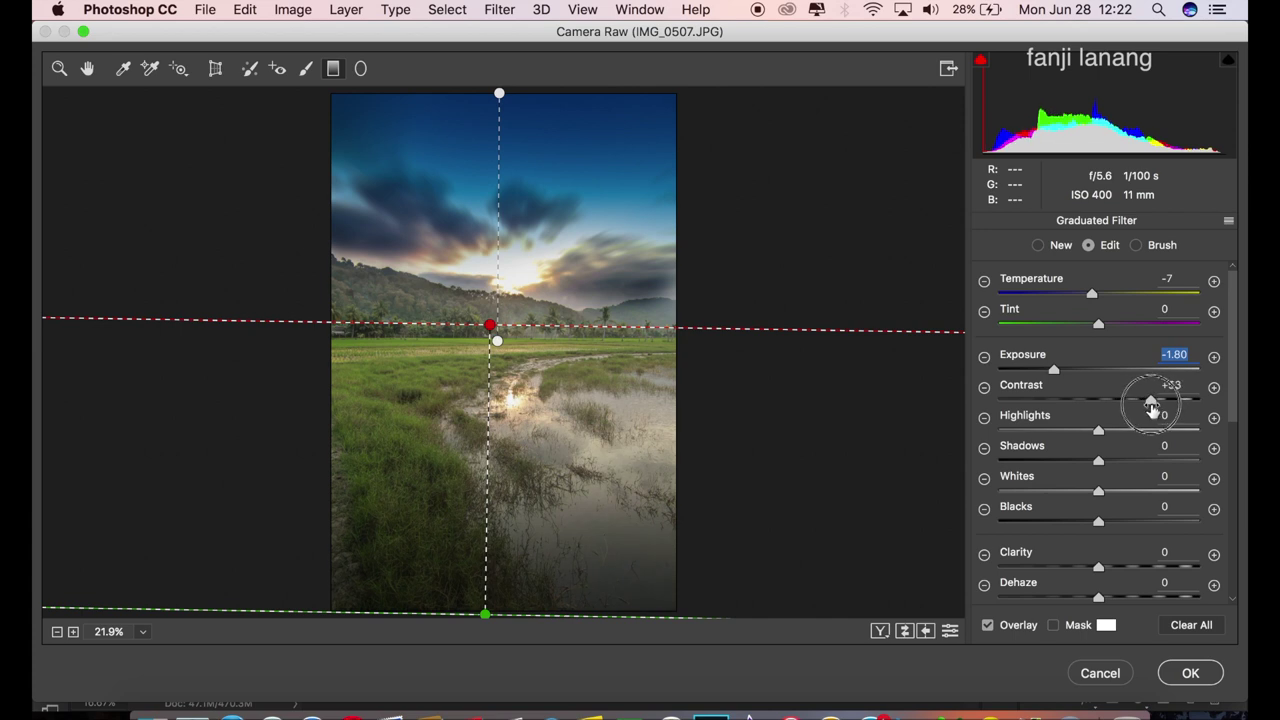
pyautogui.moveTo(1155, 404); pyautogui.dragTo(1142, 402)
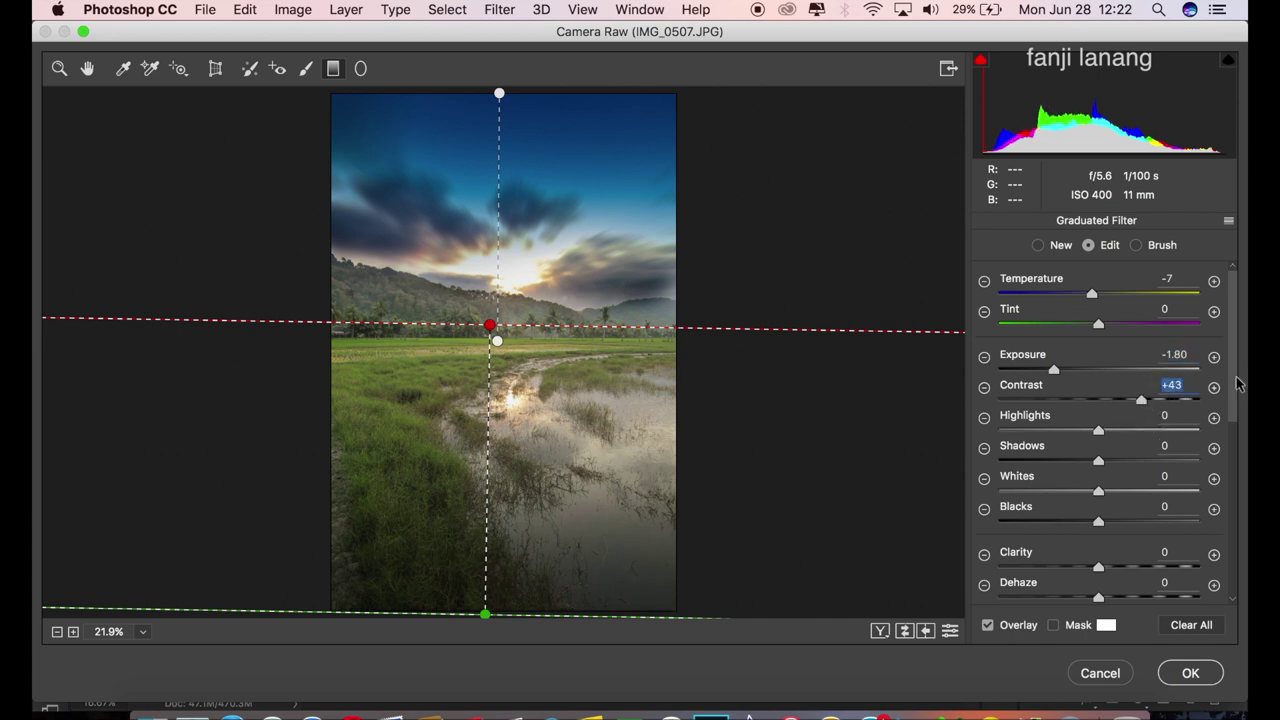
# Set the graduated filter's Saturation to +35, Clarity to +25 and Dehaze to about +4.
pyautogui.scroll(-3, 1170, 430)
pyautogui.scroll(-2, 1169, 455)
pyautogui.click(1116, 484)
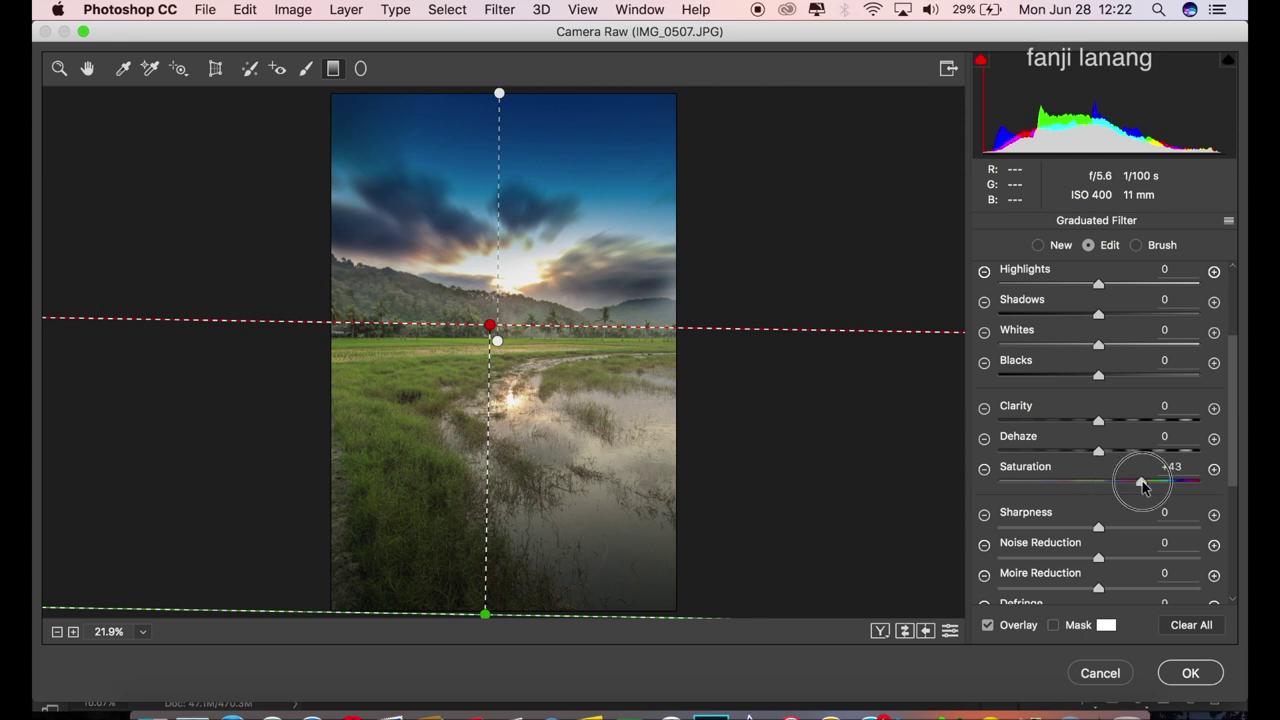
pyautogui.moveTo(1143, 485); pyautogui.dragTo(1135, 501)
pyautogui.moveTo(1135, 501); pyautogui.dragTo(1133, 496)
pyautogui.moveTo(1098, 420); pyautogui.dragTo(1127, 425)
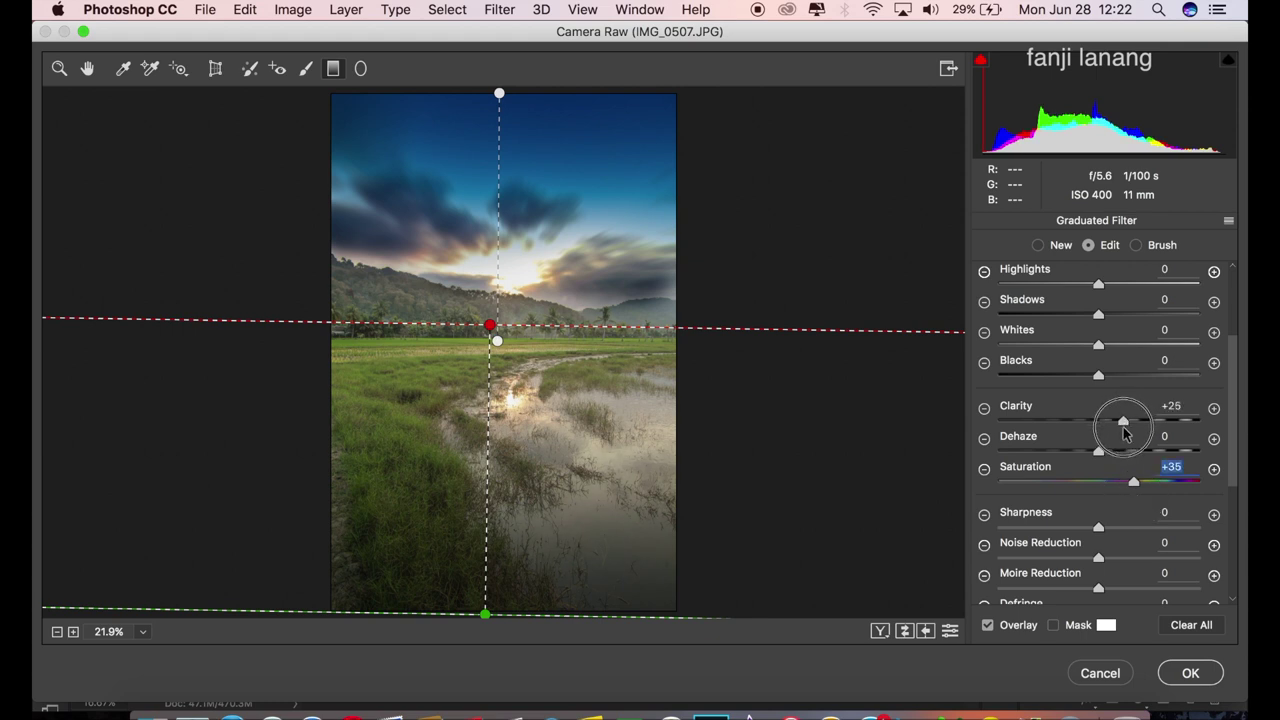
pyautogui.moveTo(1125, 432); pyautogui.dragTo(1124, 430)
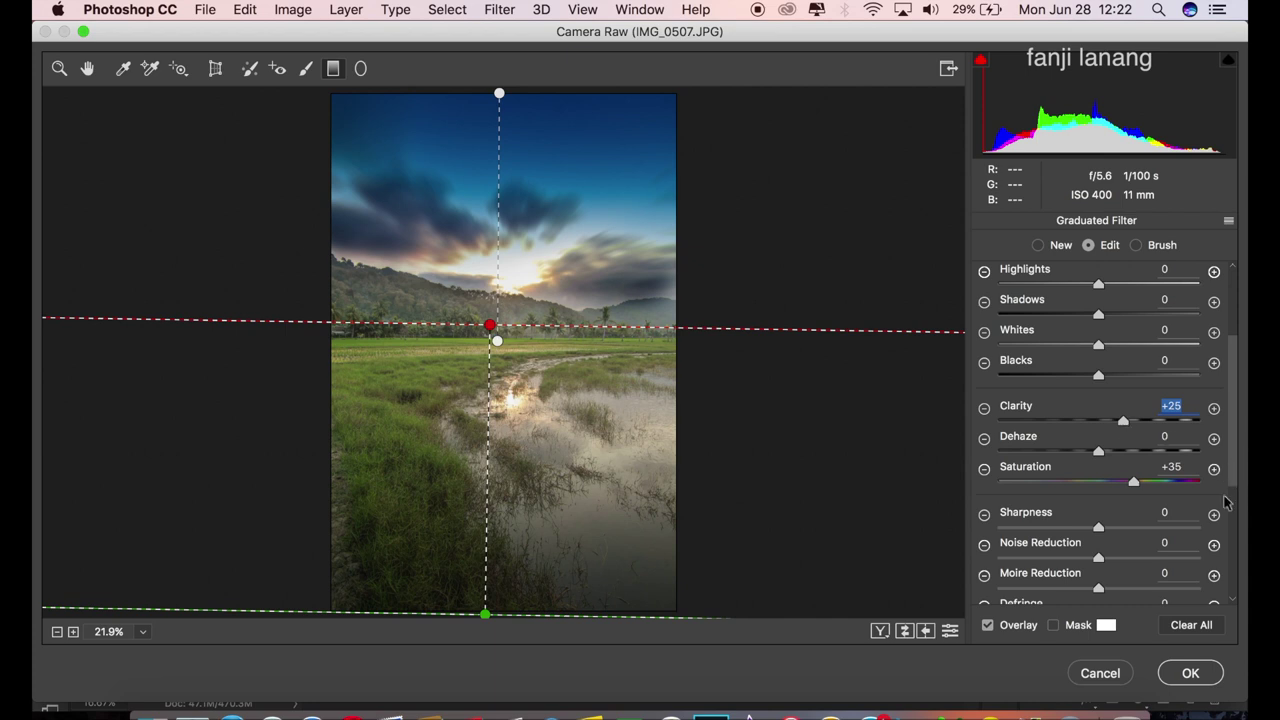
pyautogui.moveTo(1236, 480); pyautogui.dragTo(1240, 416)
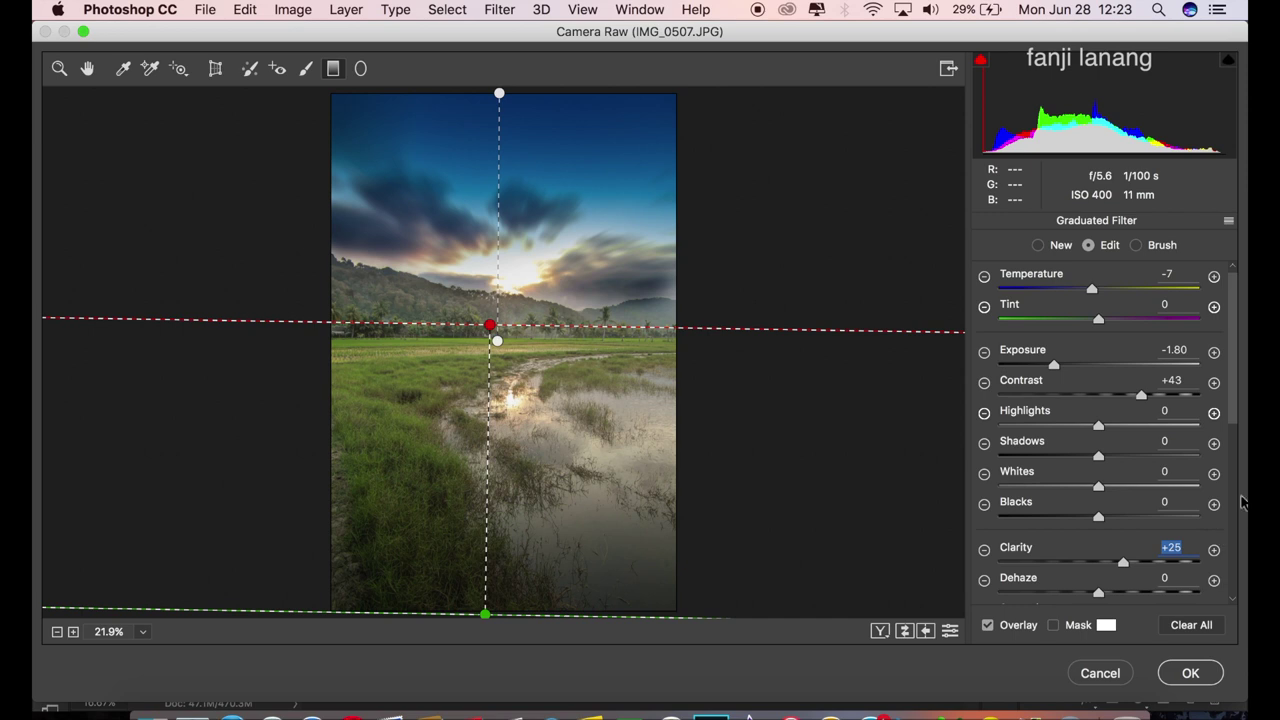
pyautogui.moveTo(1238, 425); pyautogui.dragTo(1236, 470)
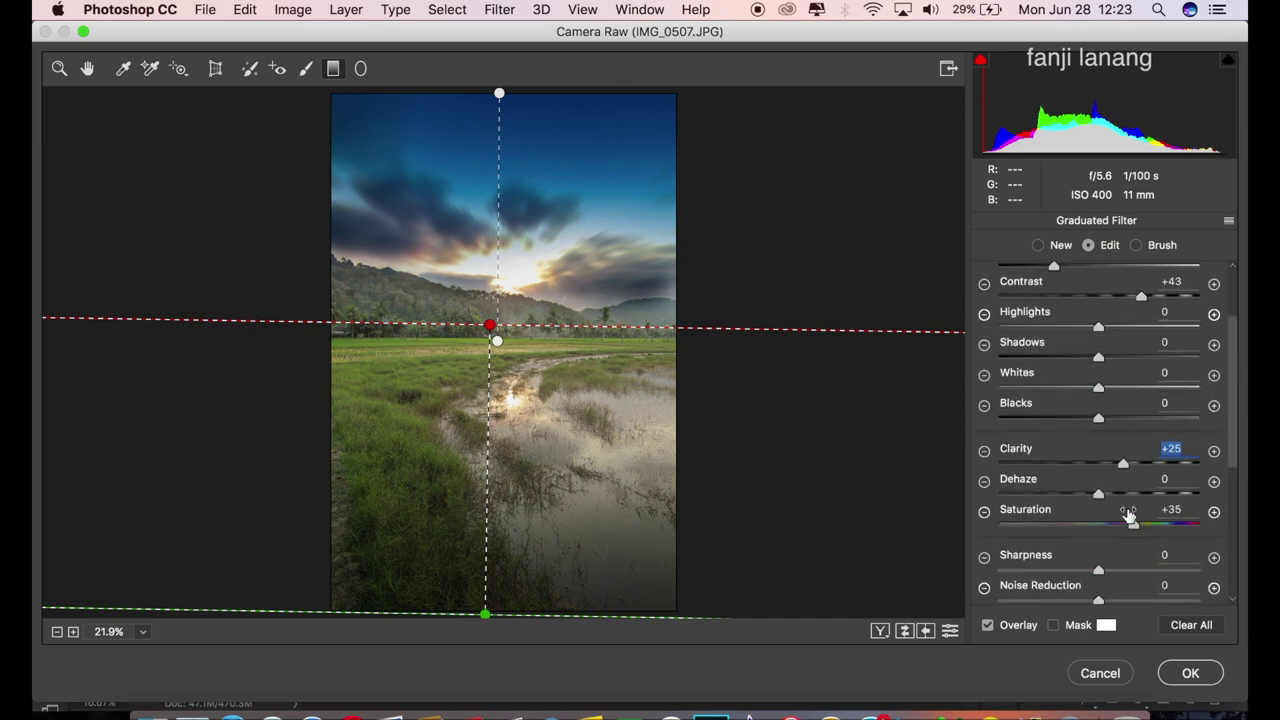
pyautogui.moveTo(1105, 499); pyautogui.dragTo(1109, 500)
# Leave the Graduated Filter and set global Clarity +5 and Vibrance +30.
pyautogui.click(90, 72)
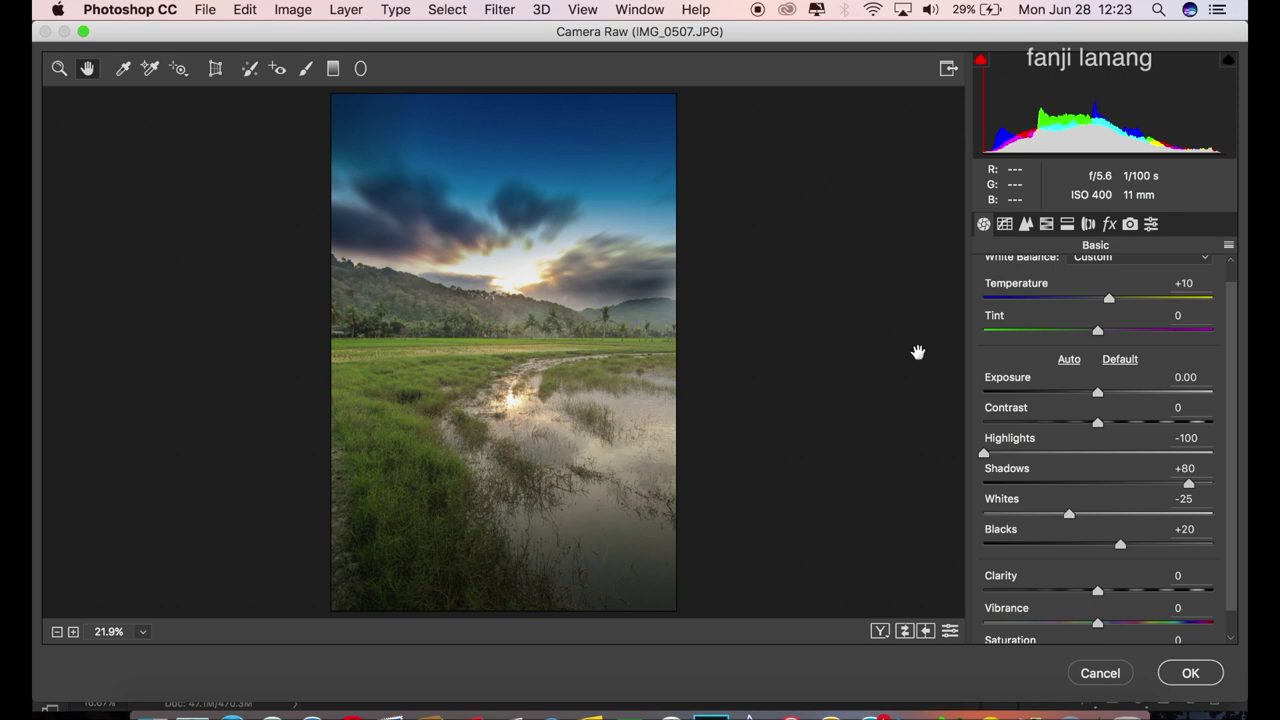
pyautogui.moveTo(1229, 515); pyautogui.dragTo(1233, 534)
pyautogui.moveTo(1098, 563); pyautogui.dragTo(1134, 620)
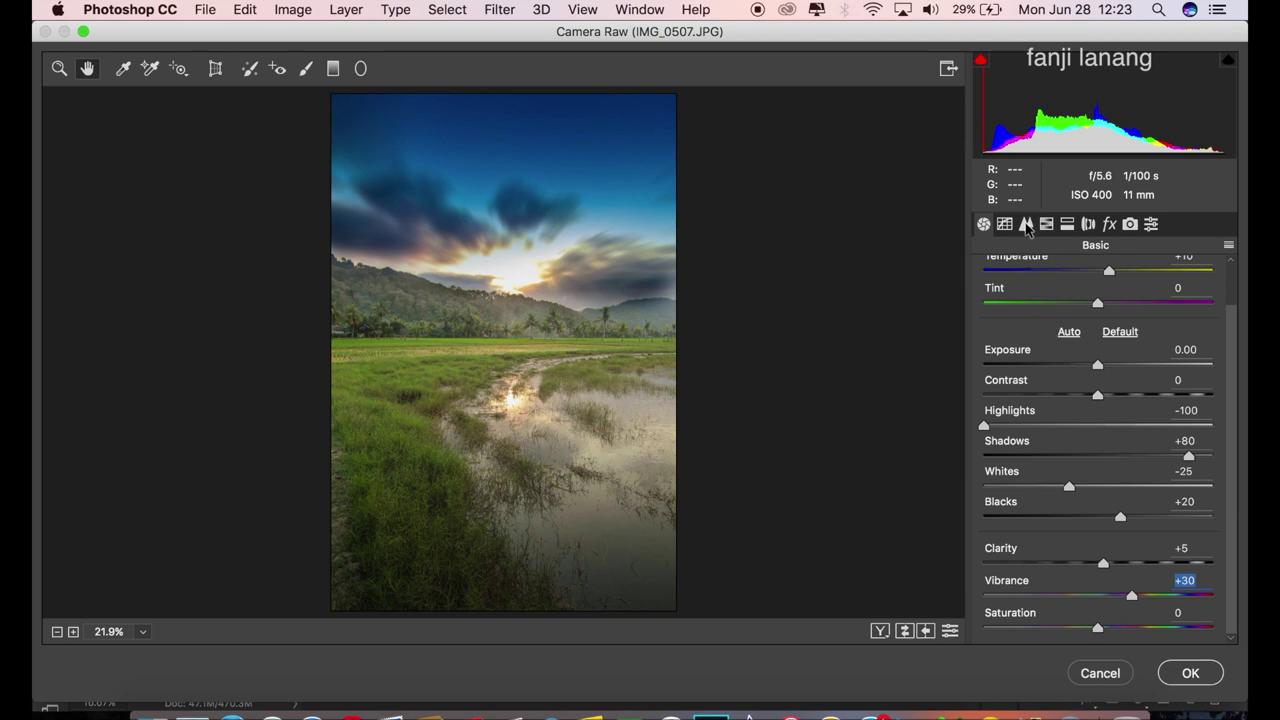
# In HSL, shift the greens hue and aquas hue to +30, and boost green and yellow saturation.
pyautogui.click(1026, 225)
pyautogui.click(1046, 226)
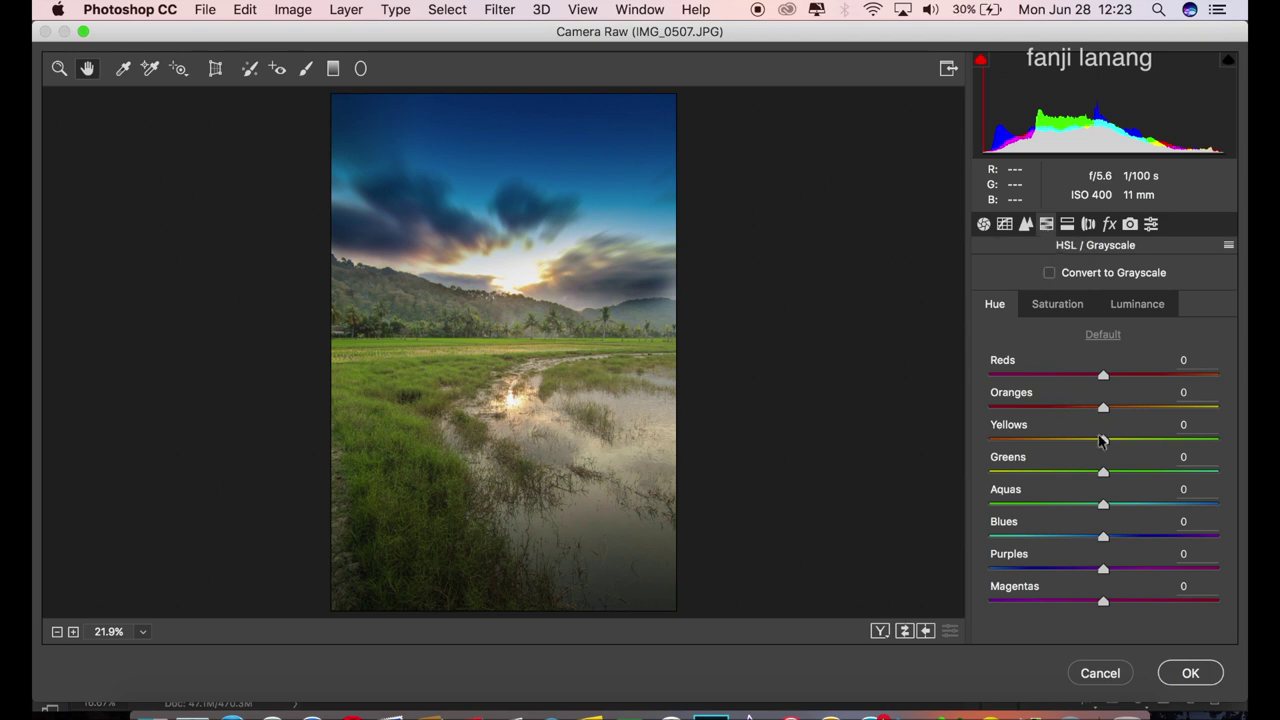
pyautogui.moveTo(1130, 476)
pyautogui.mouseDown()
pyautogui.moveTo(1111, 481)
pyautogui.moveTo(1116, 510)
pyautogui.moveTo(1135, 515)
pyautogui.mouseUp()
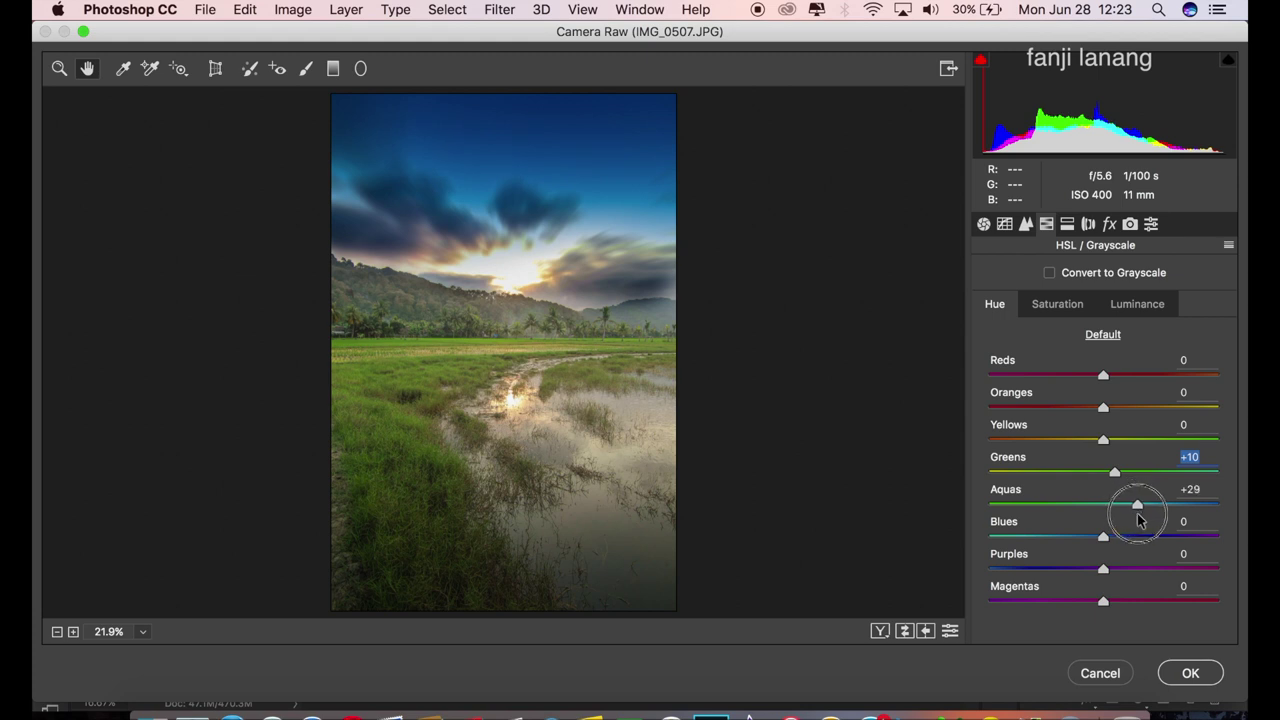
pyautogui.moveTo(1135, 515); pyautogui.dragTo(1114, 560)
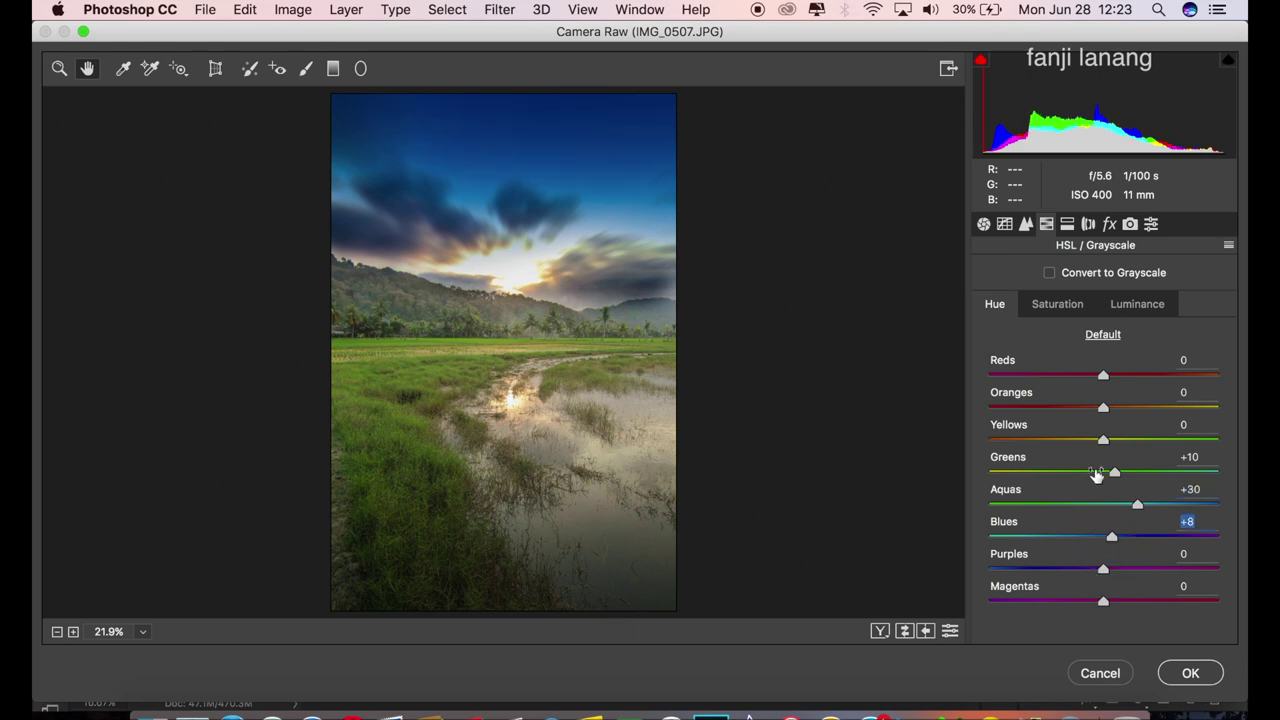
pyautogui.click(1057, 310)
pyautogui.moveTo(1124, 477)
pyautogui.mouseDown()
pyautogui.moveTo(1218, 508)
pyautogui.moveTo(1134, 509)
pyautogui.moveTo(1157, 506)
pyautogui.moveTo(1158, 522)
pyautogui.mouseUp()
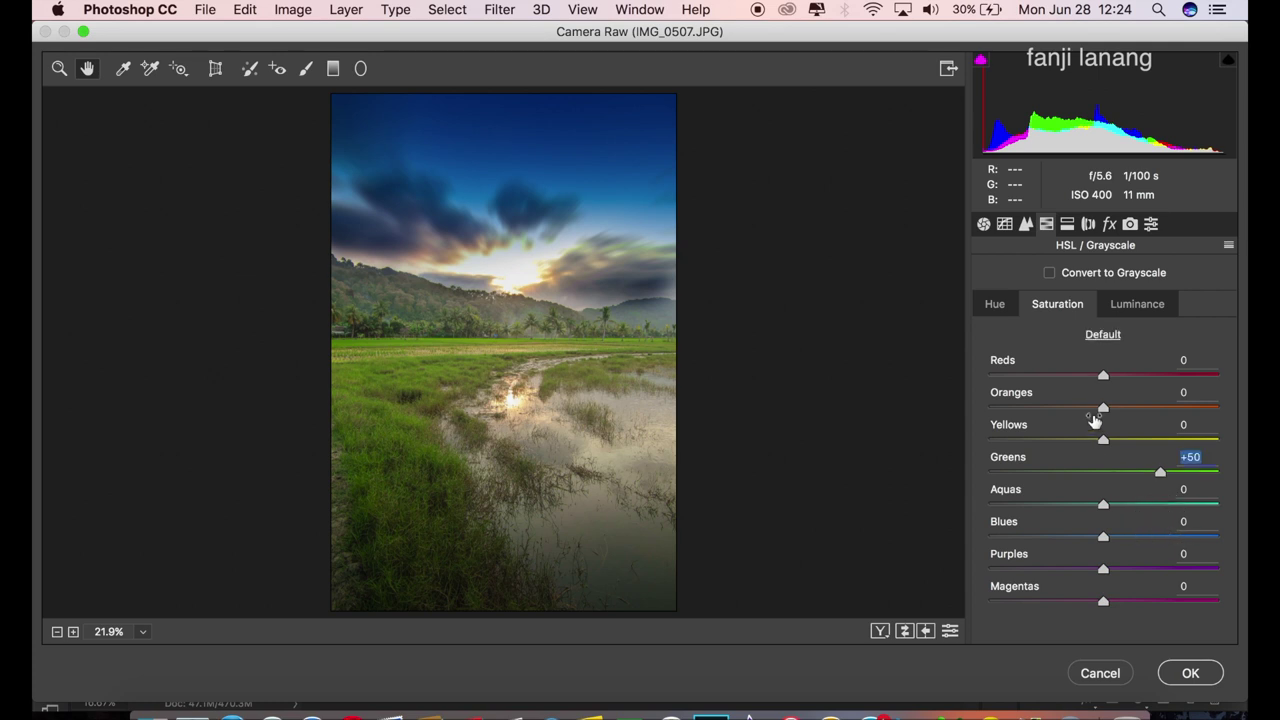
pyautogui.moveTo(1103, 439)
pyautogui.mouseDown()
pyautogui.moveTo(1126, 458)
pyautogui.moveTo(1113, 462)
pyautogui.mouseUp()
# Shift the oranges hue toward red, set yellows hue to -13 and oranges saturation to +23.
pyautogui.click(996, 308)
pyautogui.moveTo(1103, 407); pyautogui.dragTo(1086, 410)
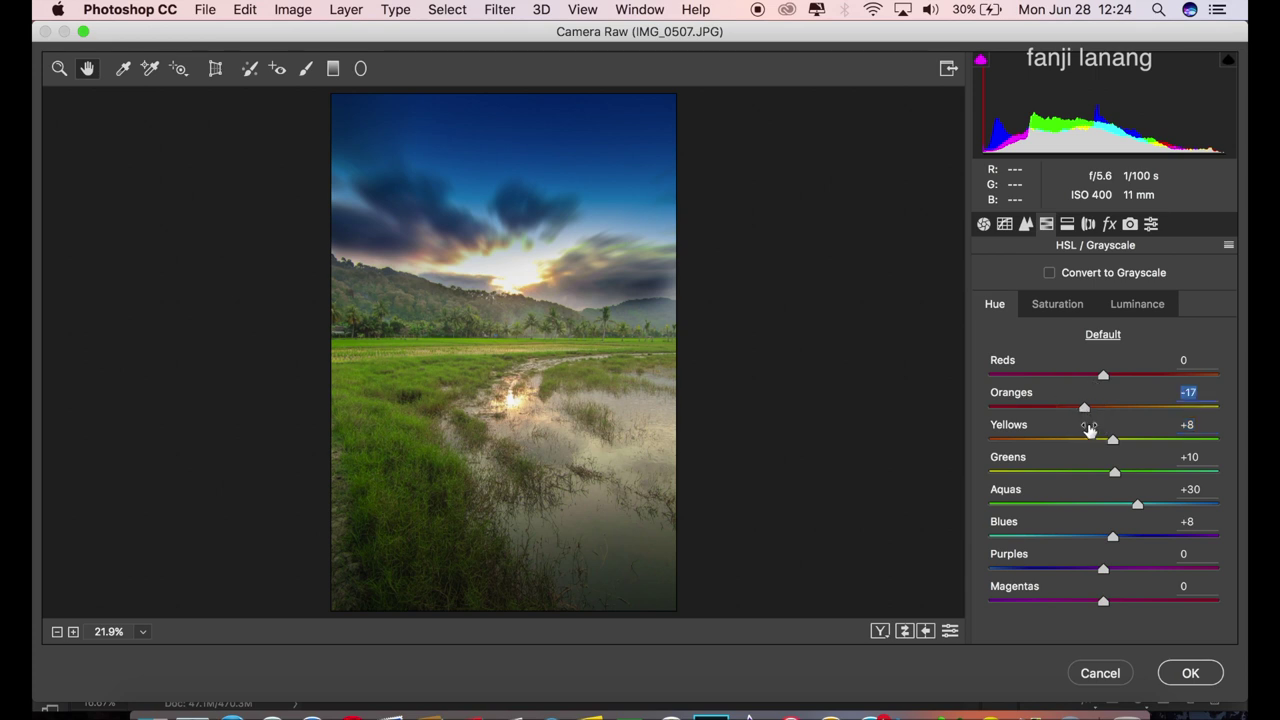
pyautogui.click(1090, 440)
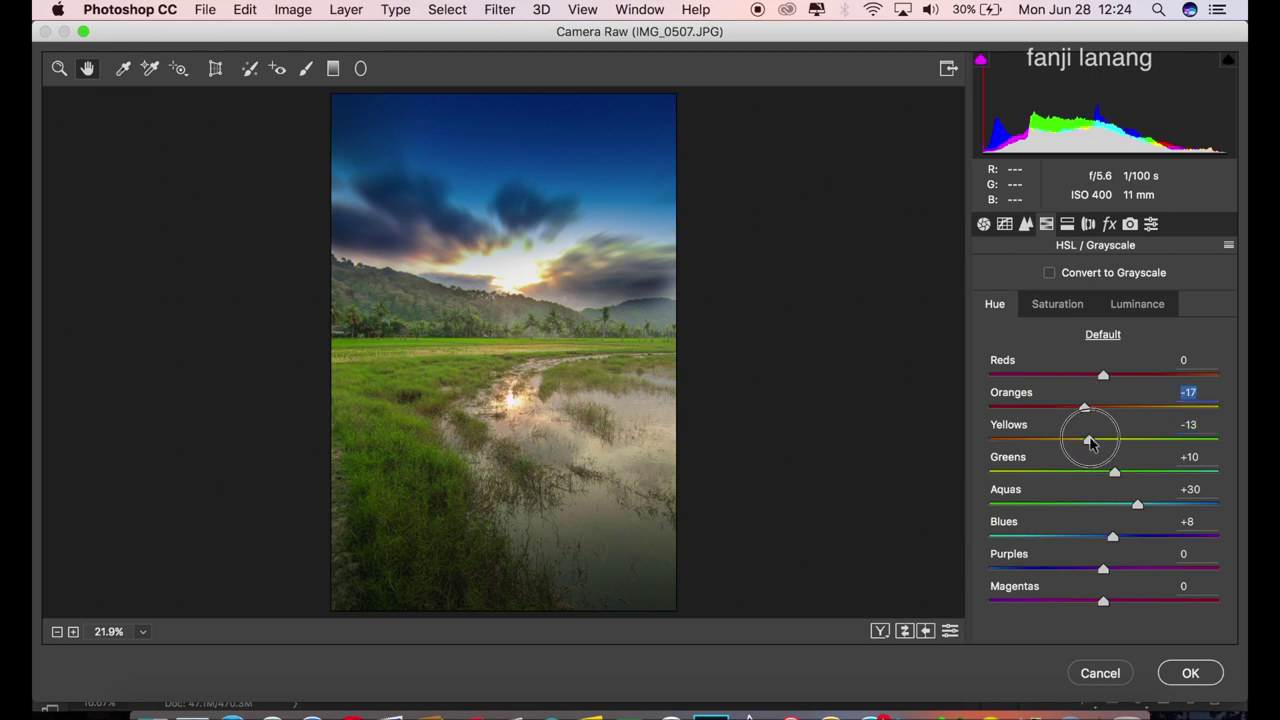
pyautogui.click(1060, 306)
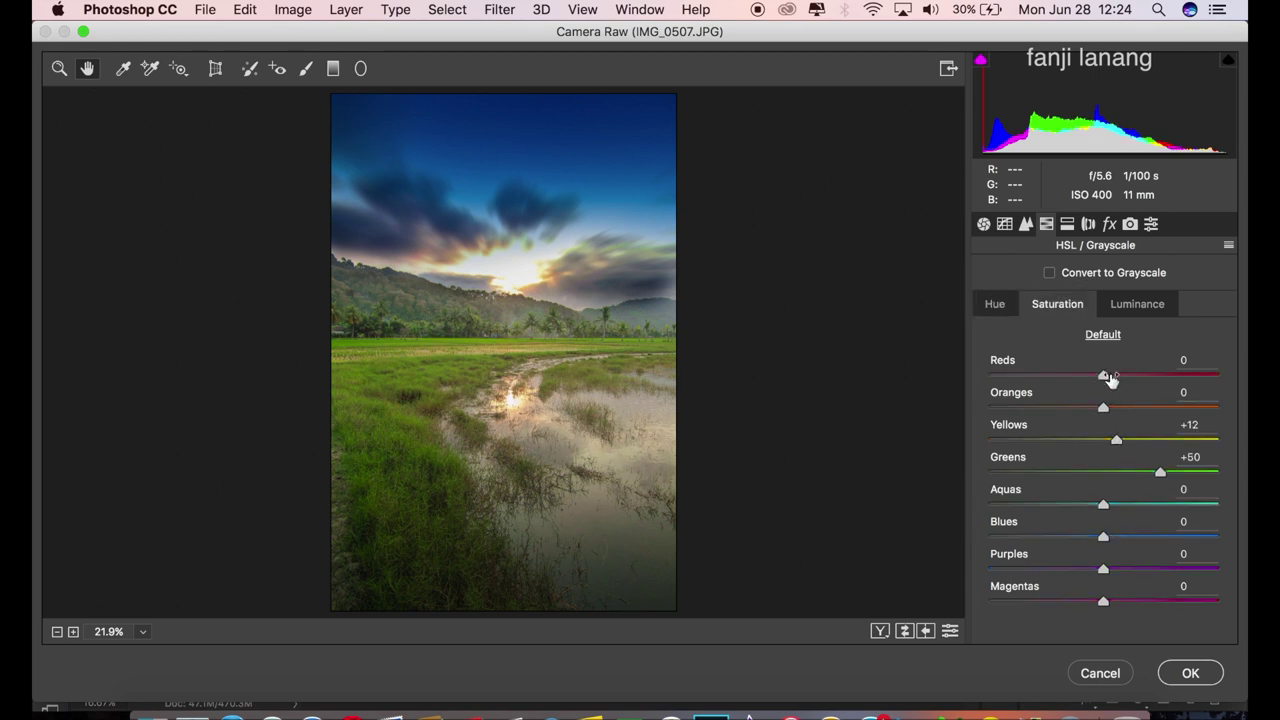
pyautogui.click(1129, 408)
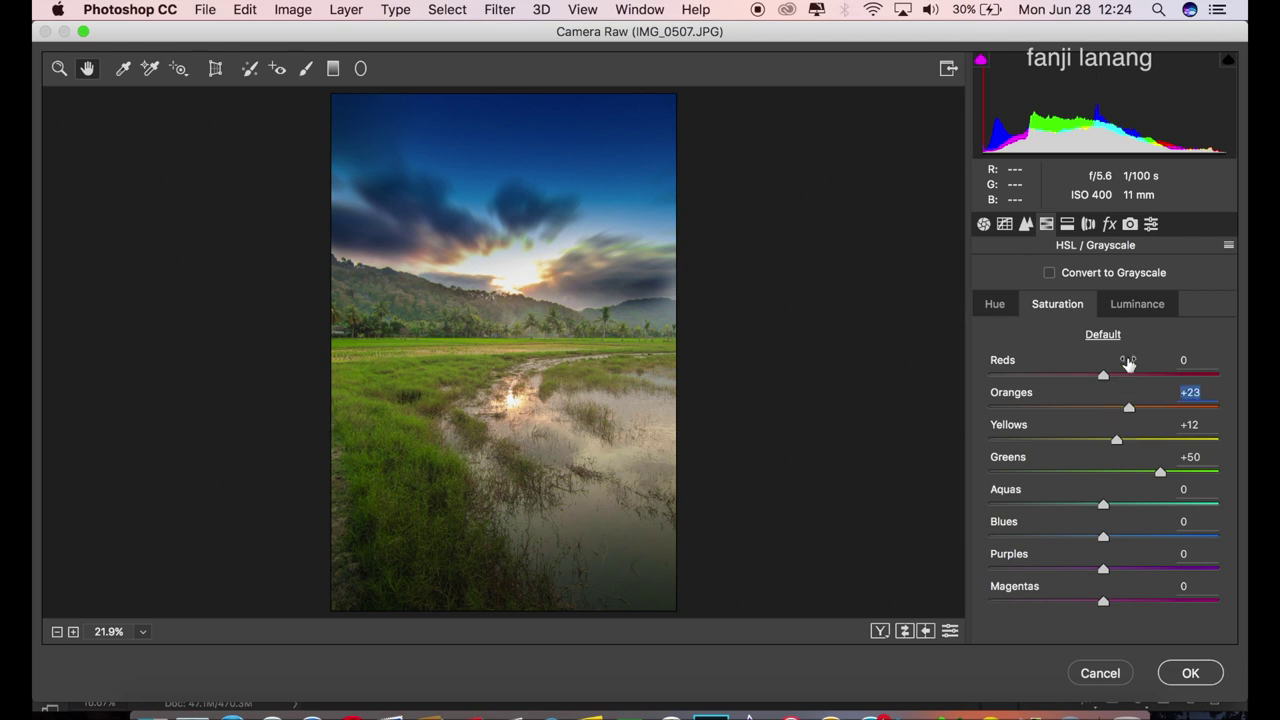
# Darken oranges luminance to -3 and yellows to -4, then set split-toning highlight hue to 41.
pyautogui.click(1127, 307)
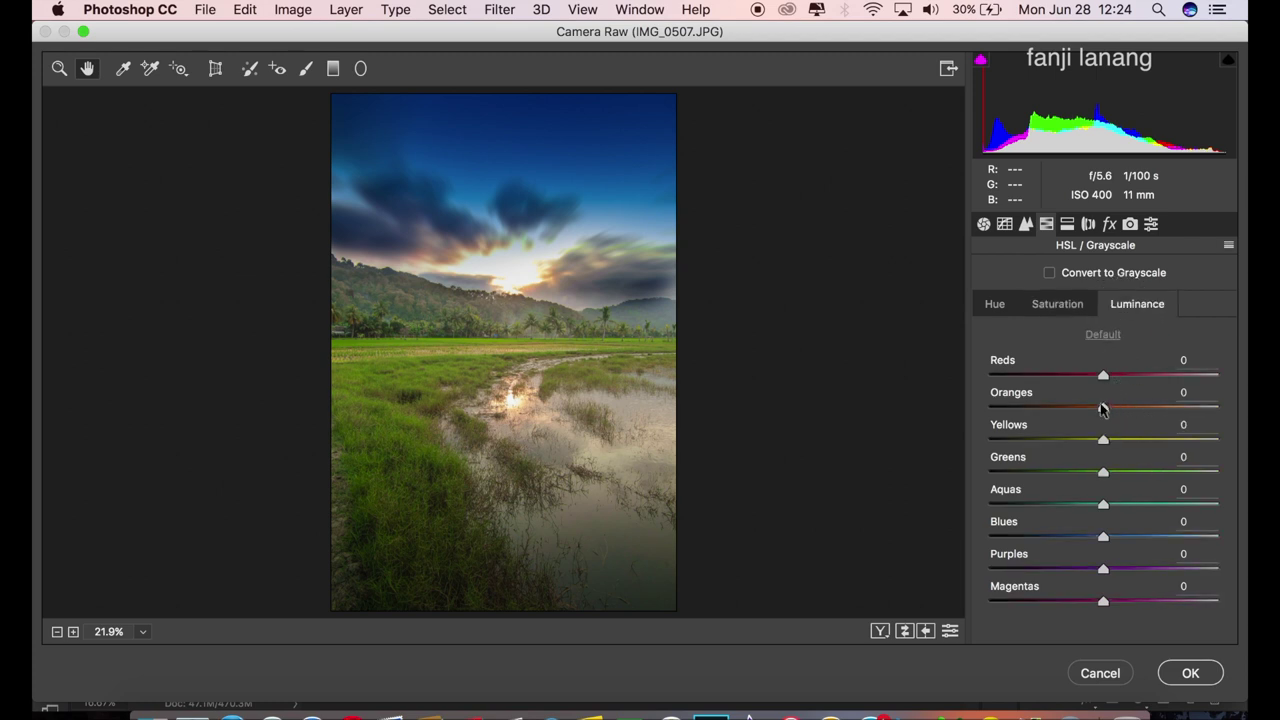
pyautogui.moveTo(1090, 415); pyautogui.dragTo(1100, 418)
pyautogui.moveTo(1103, 440); pyautogui.dragTo(1097, 442)
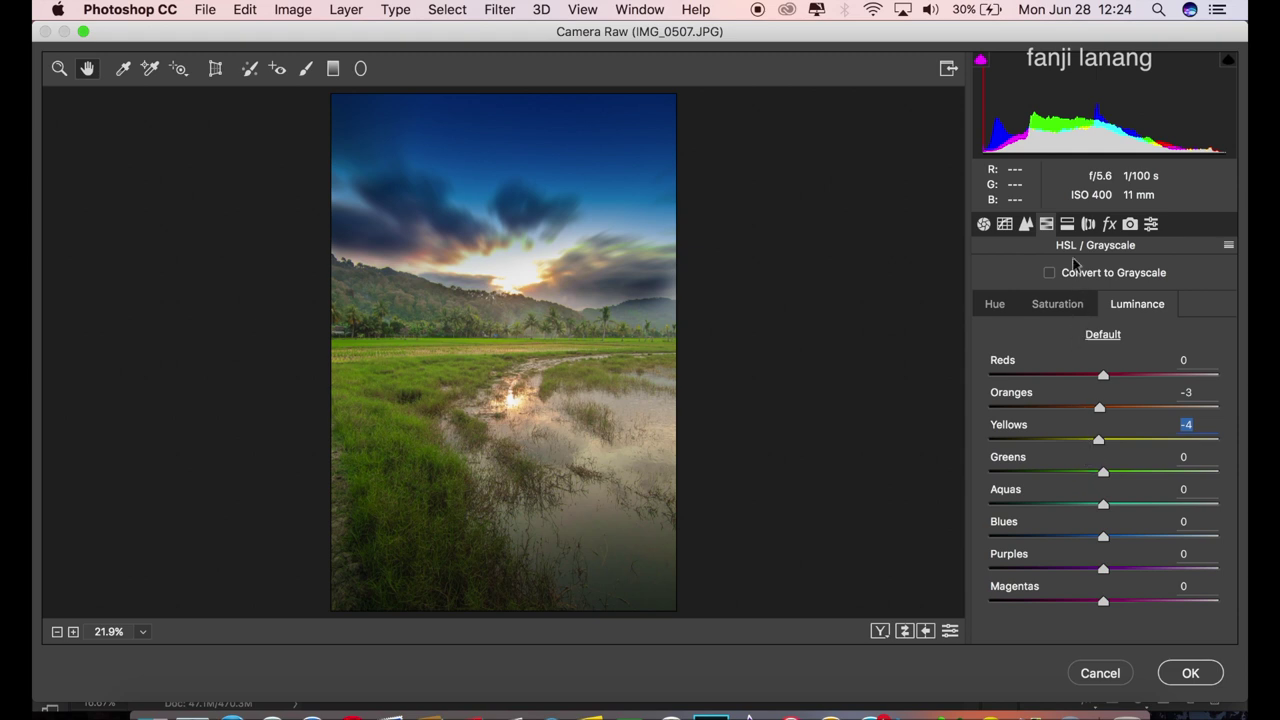
pyautogui.click(1070, 226)
pyautogui.moveTo(1012, 302); pyautogui.dragTo(1016, 309)
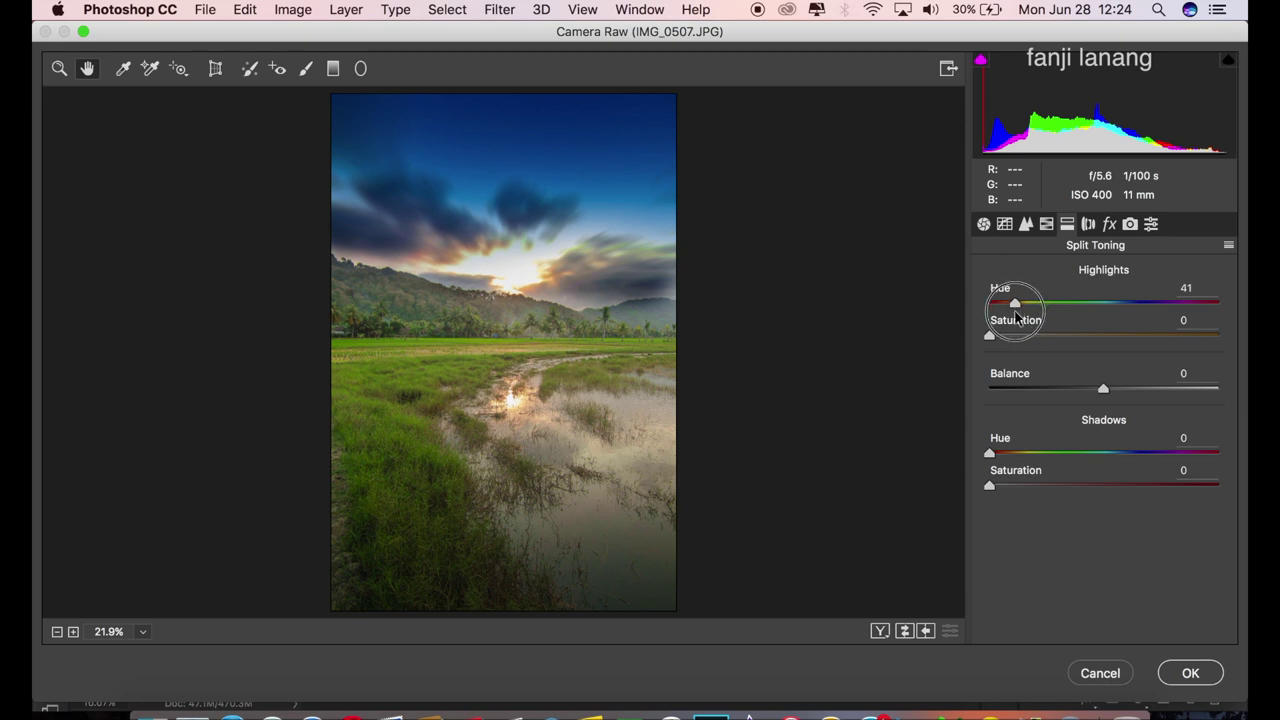
# Set split-toning highlight saturation to 22, add Dehaze +10, and show the Before/After view.
pyautogui.moveTo(1016, 335); pyautogui.dragTo(1041, 340)
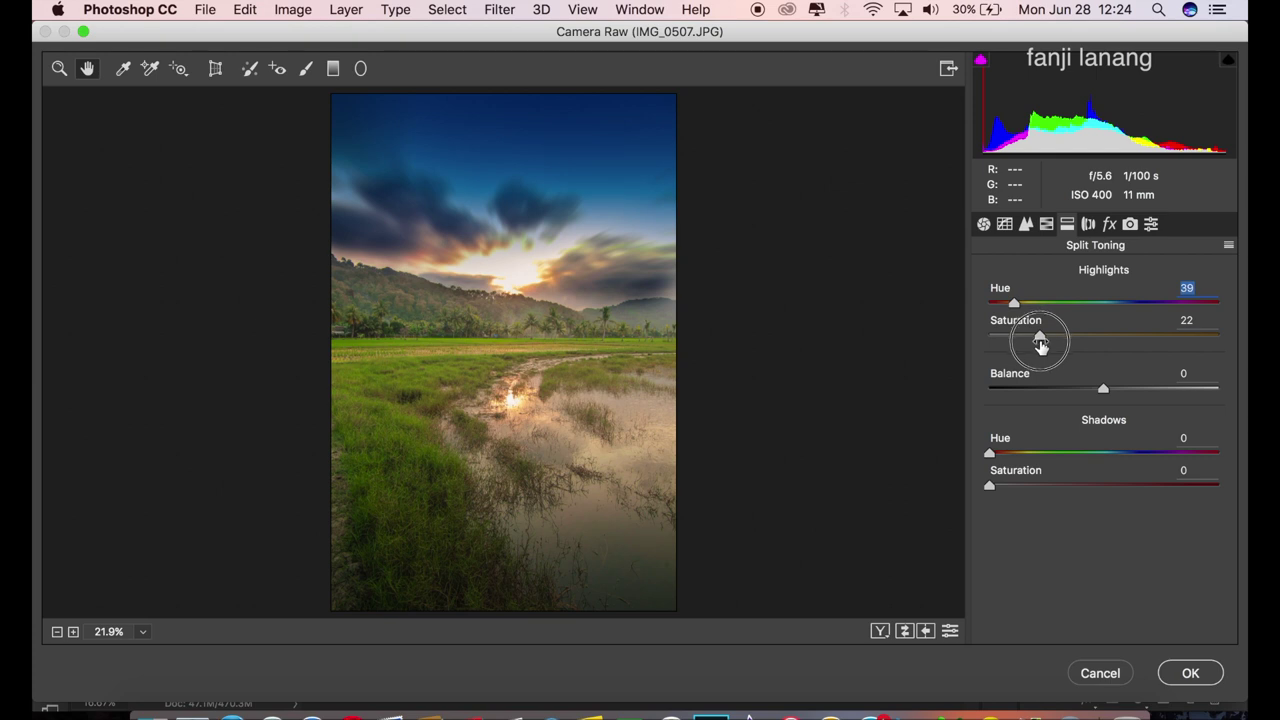
pyautogui.moveTo(1041, 342); pyautogui.dragTo(1041, 357)
pyautogui.click(1089, 226)
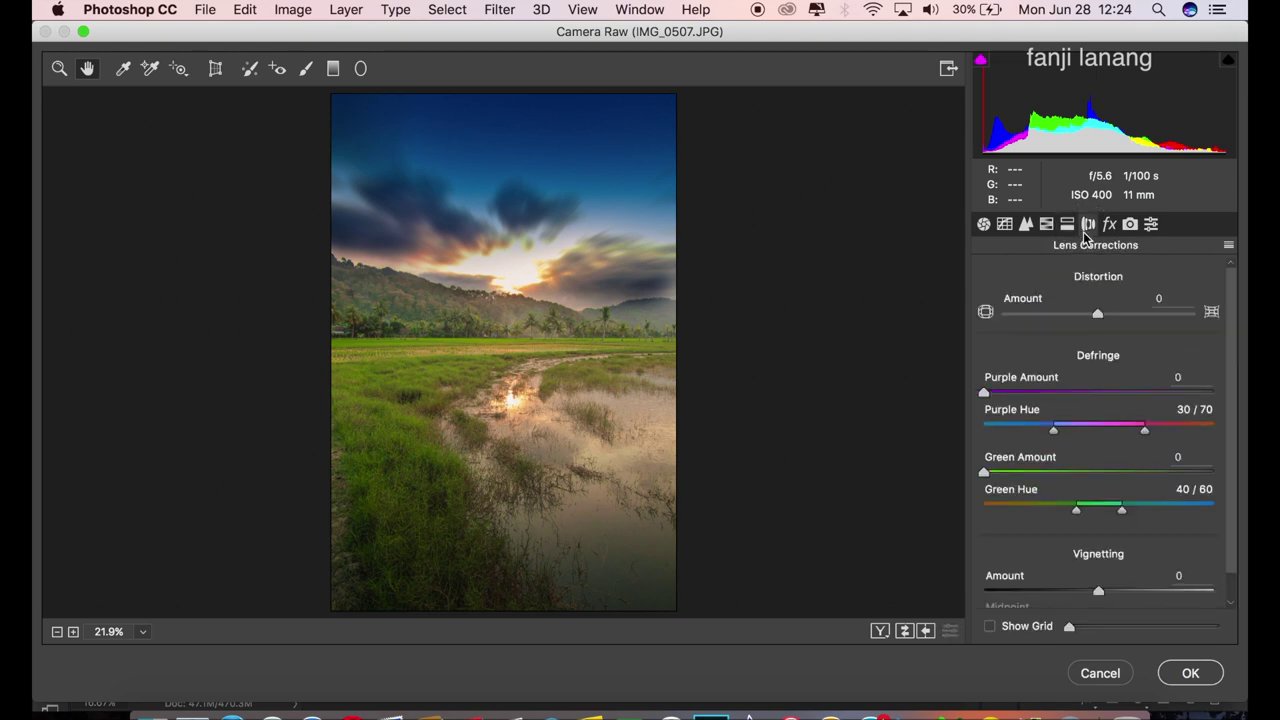
pyautogui.click(1108, 226)
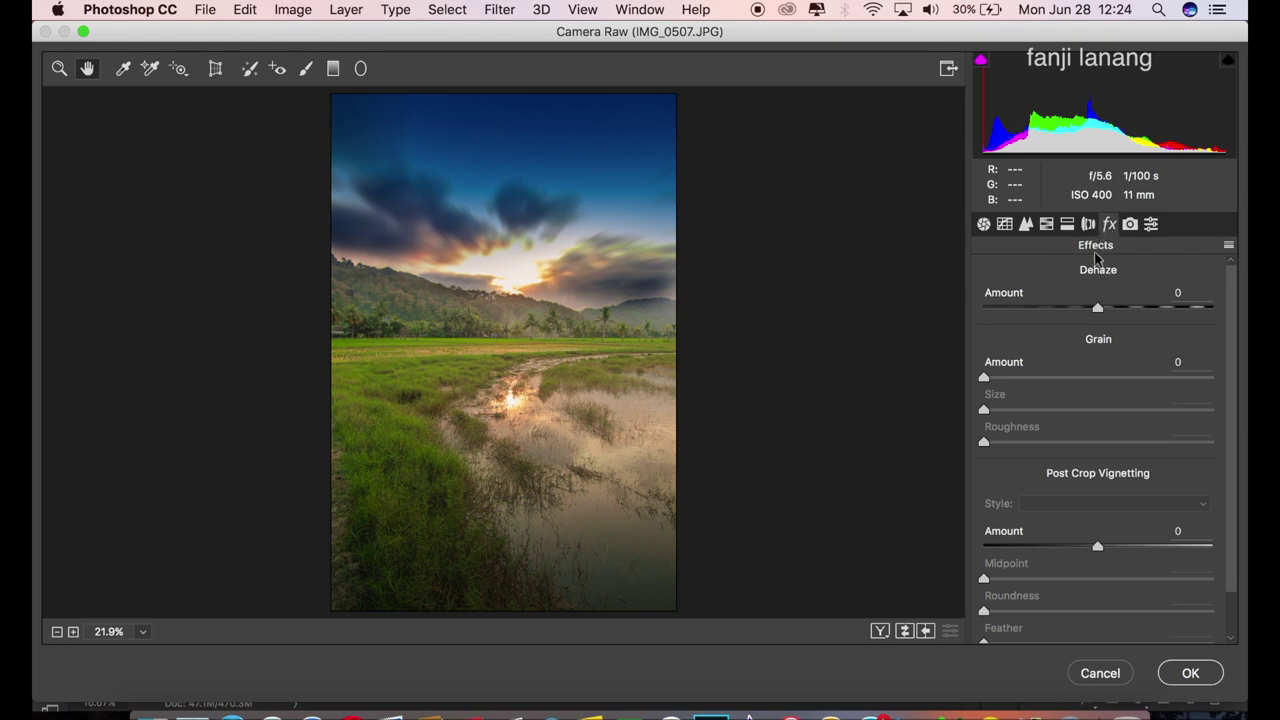
pyautogui.click(1112, 312)
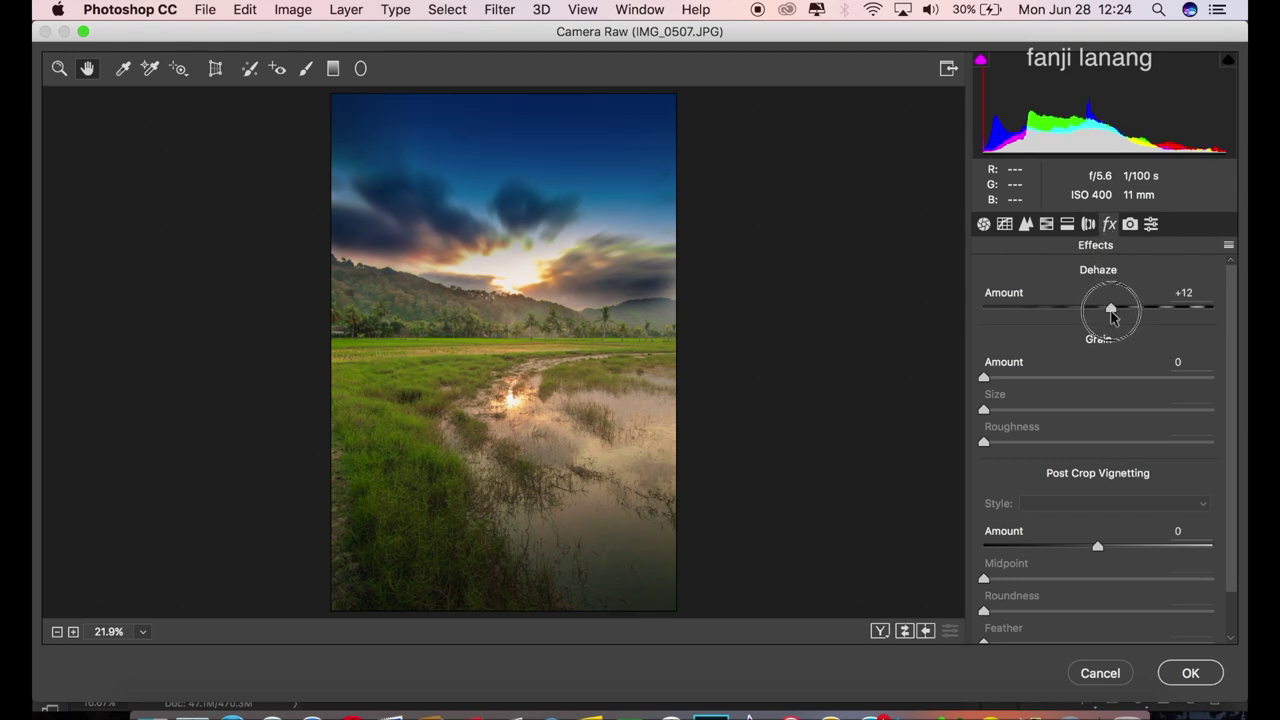
pyautogui.moveTo(1111, 317); pyautogui.dragTo(1110, 321)
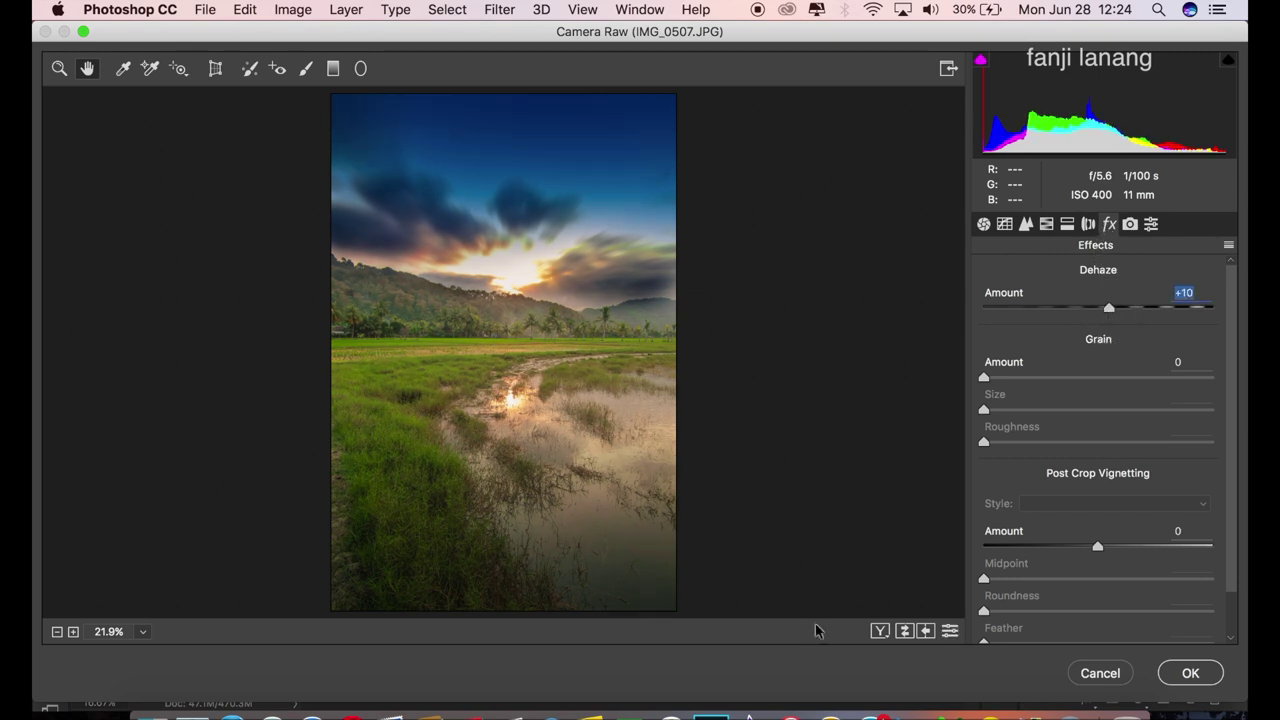
pyautogui.click(880, 631)
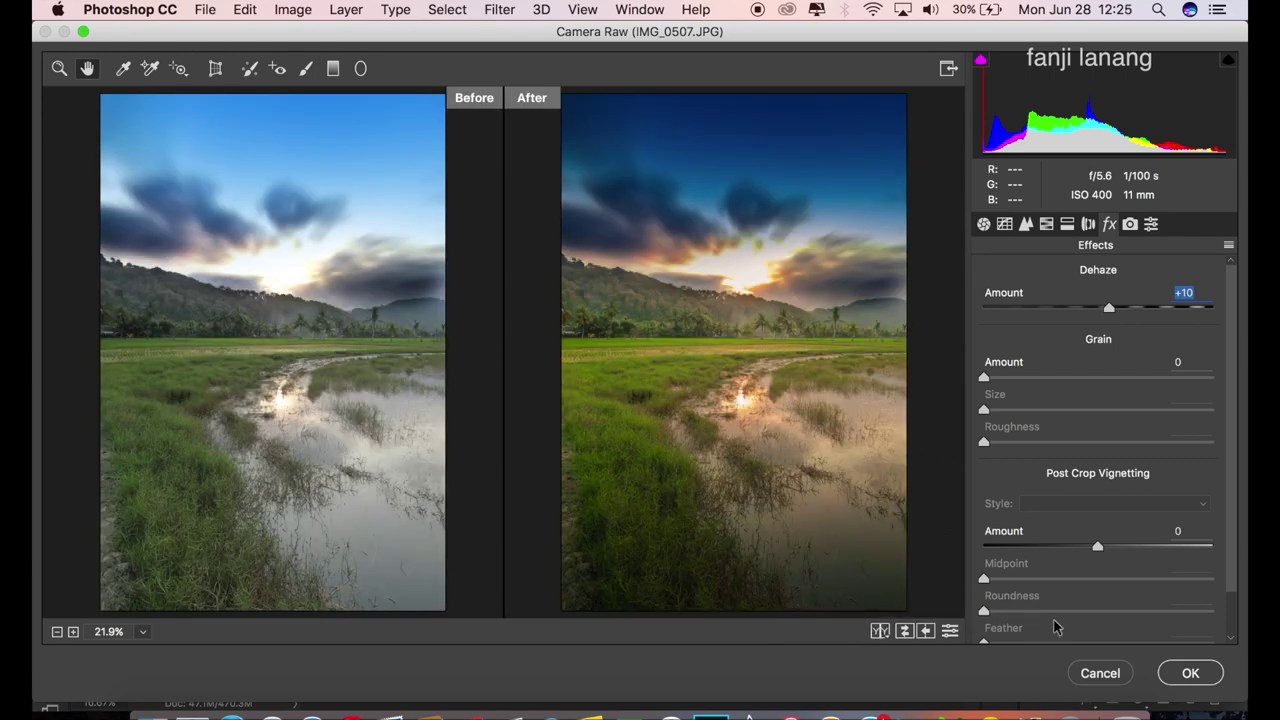
# Lower split-toning highlight saturation to 15 and apply the Camera Raw filter to Layer 3.
pyautogui.click(1046, 224)
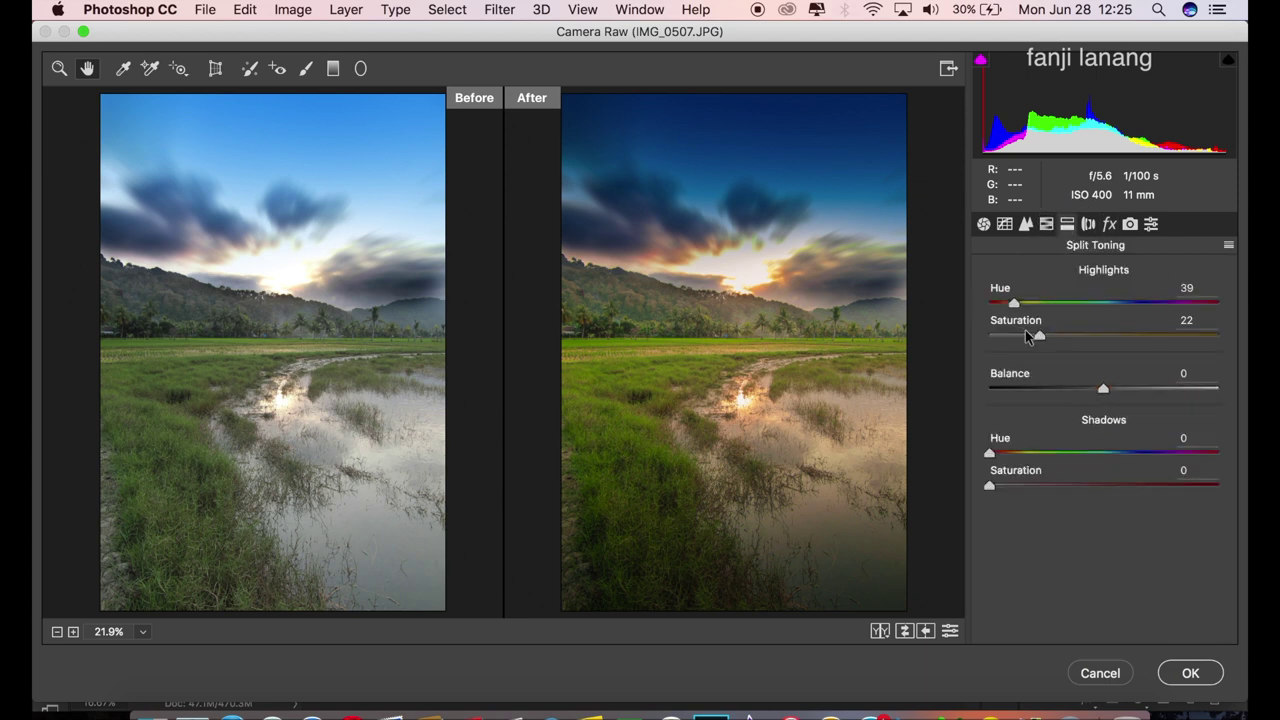
pyautogui.click(1025, 333)
pyautogui.moveTo(1027, 337); pyautogui.dragTo(1024, 335)
pyautogui.click(1190, 673)
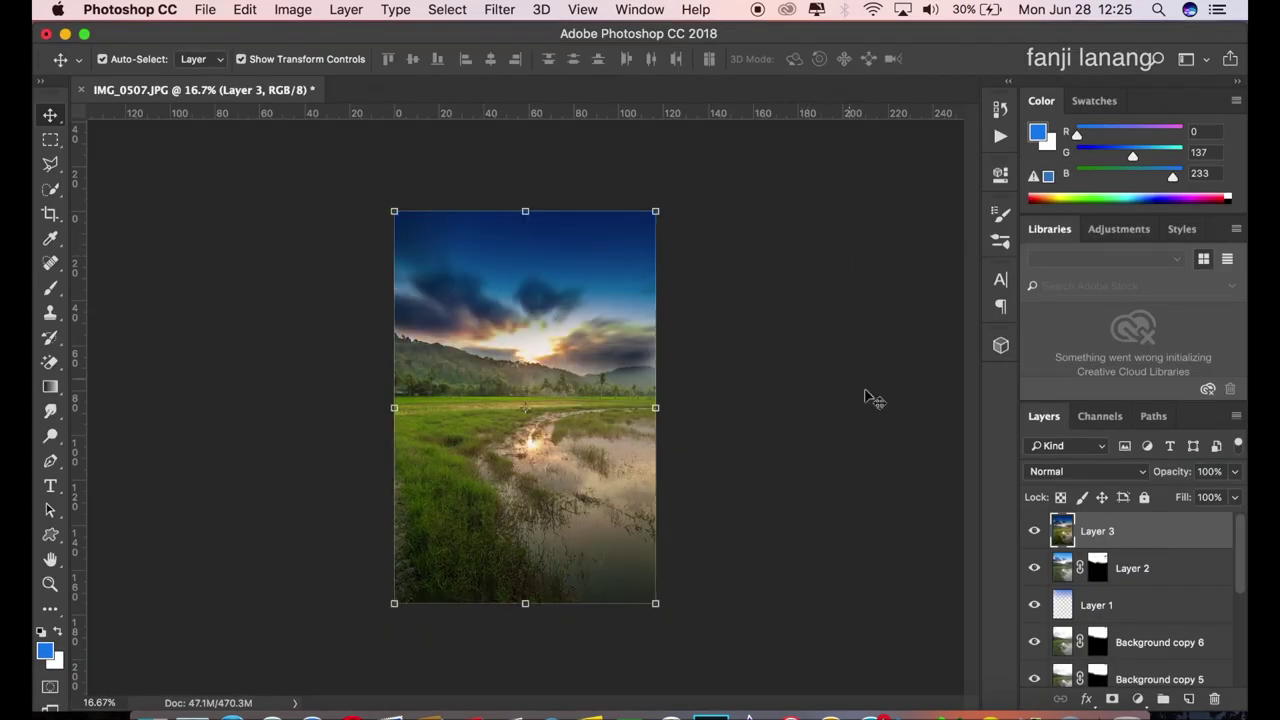
# On a new Layer 4, stamp the signature brush in white near the photo's bottom centre.
pyautogui.click(1033, 531)
pyautogui.click(1188, 699)
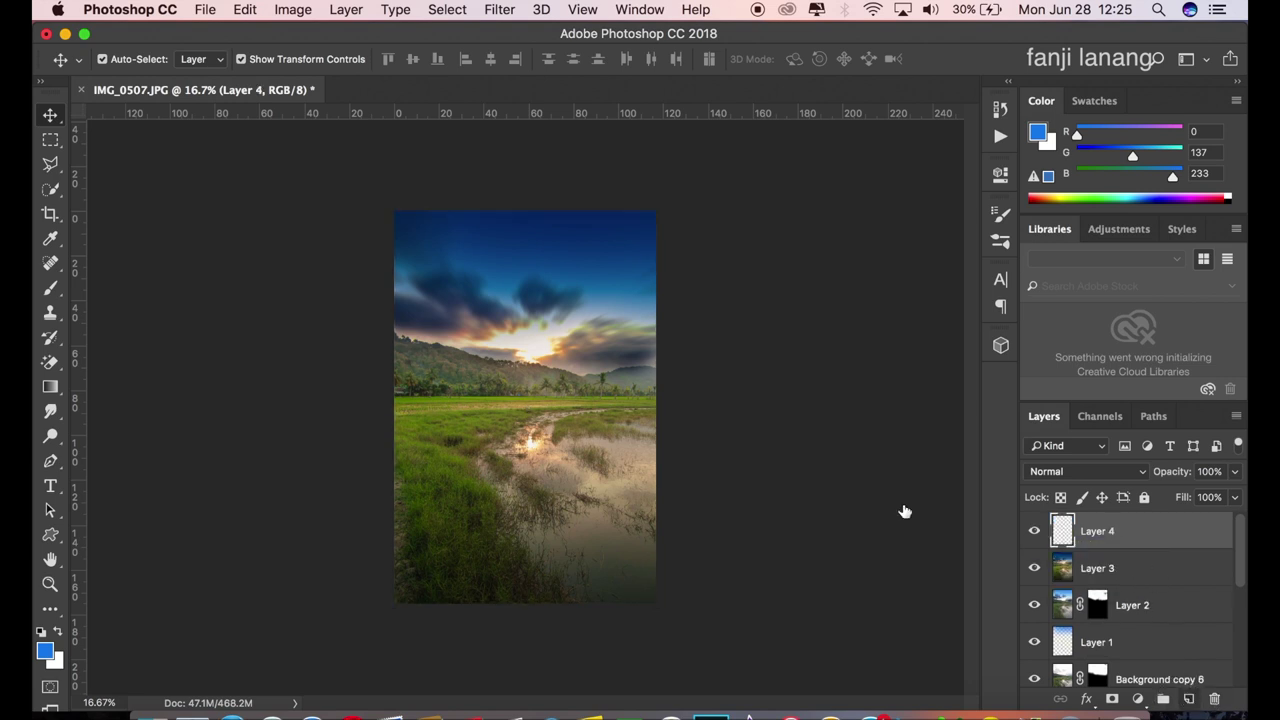
pyautogui.click(52, 287)
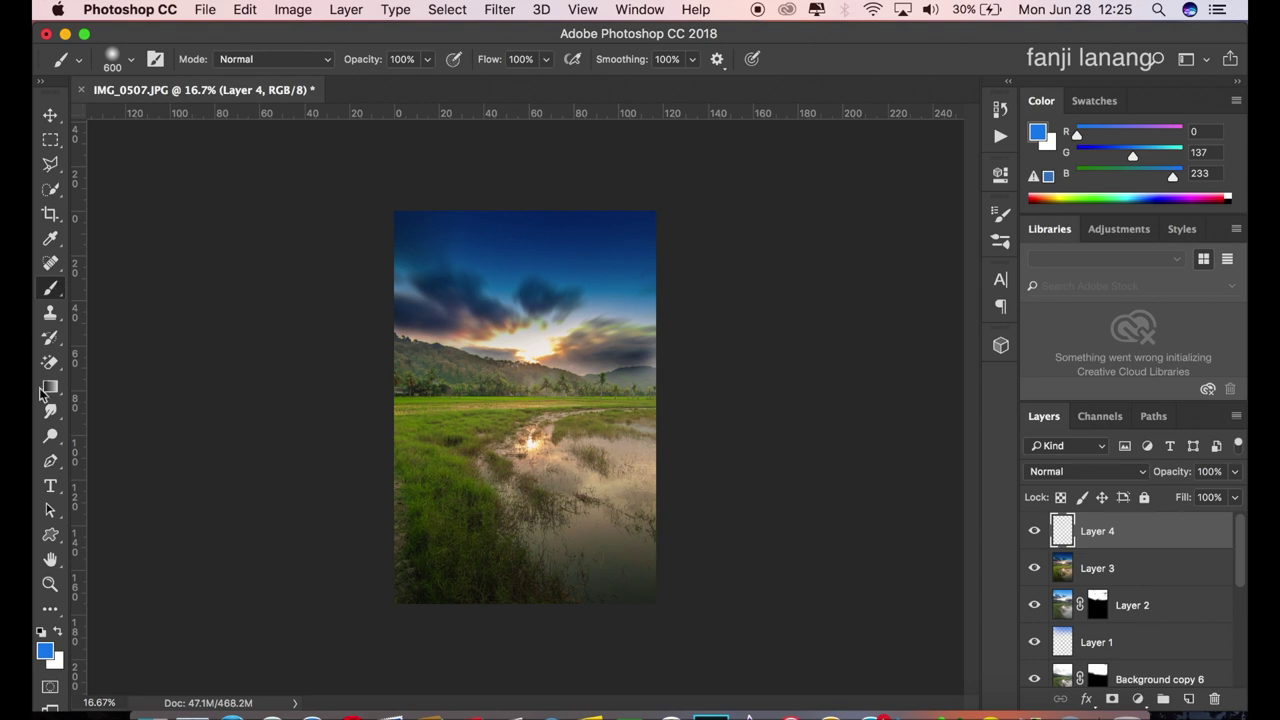
pyautogui.click(43, 632)
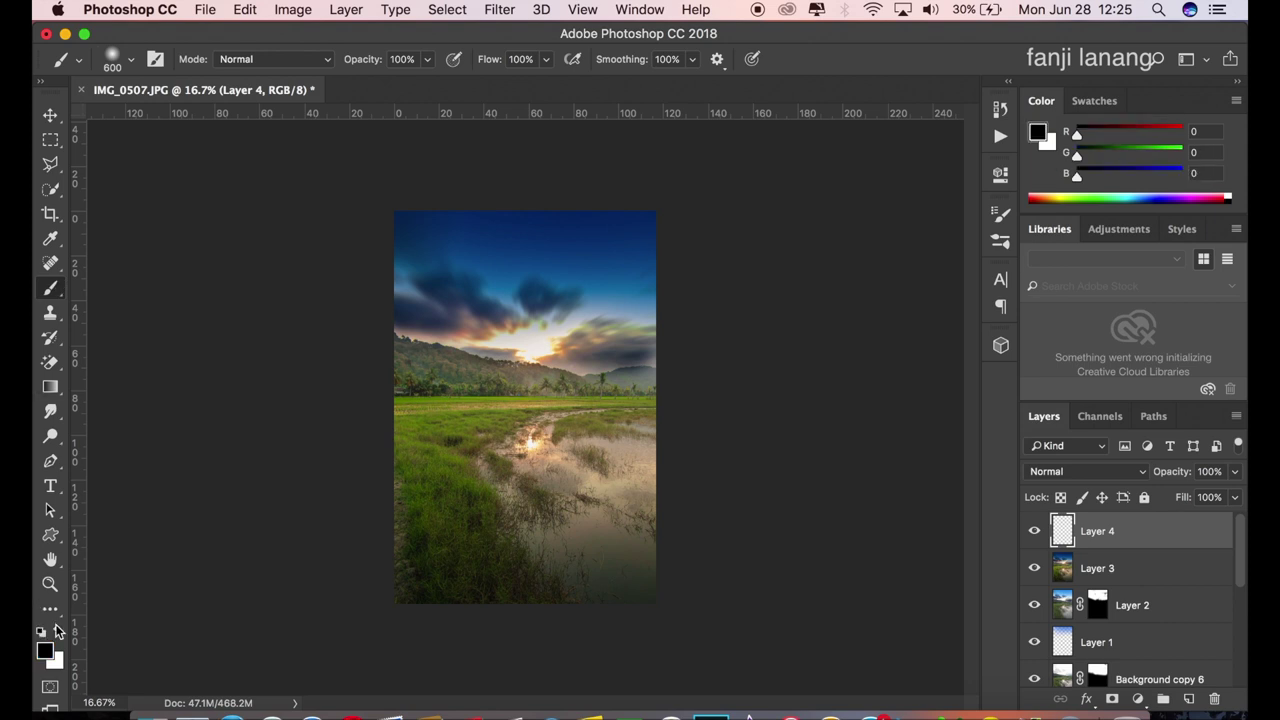
pyautogui.click(57, 630)
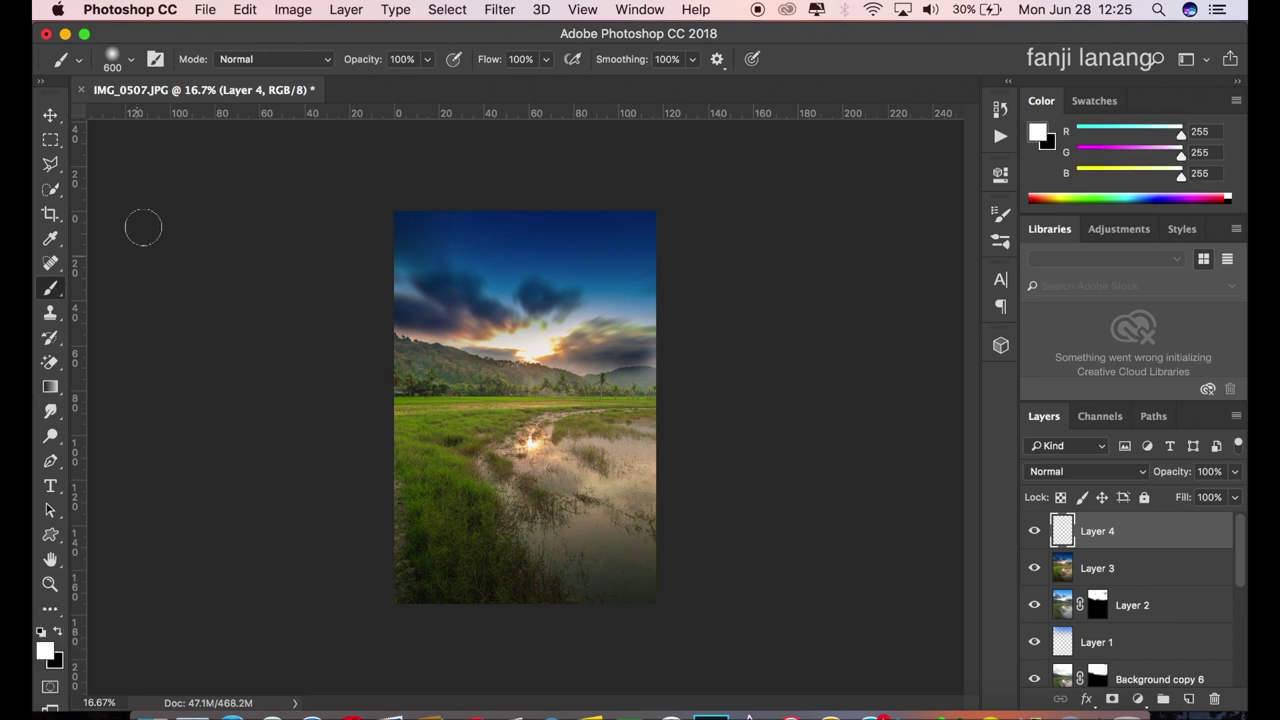
pyautogui.click(130, 59)
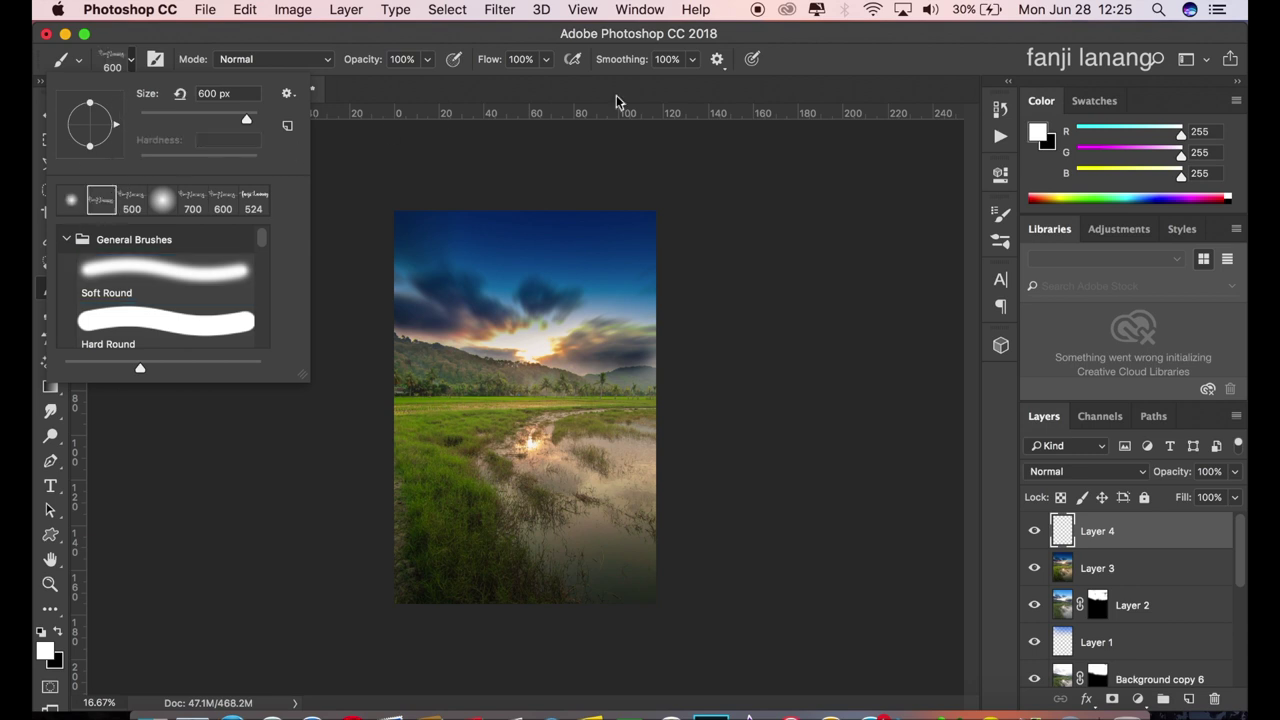
pyautogui.press('Return')
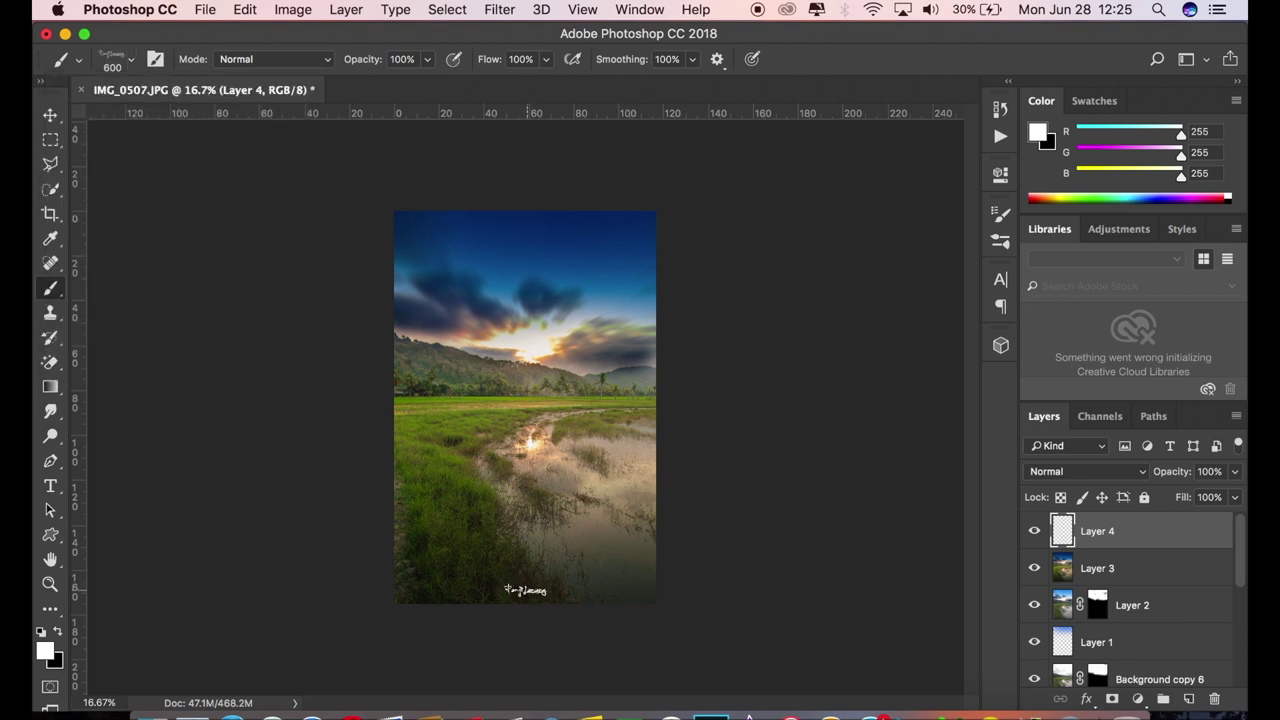
pyautogui.click(525, 590)
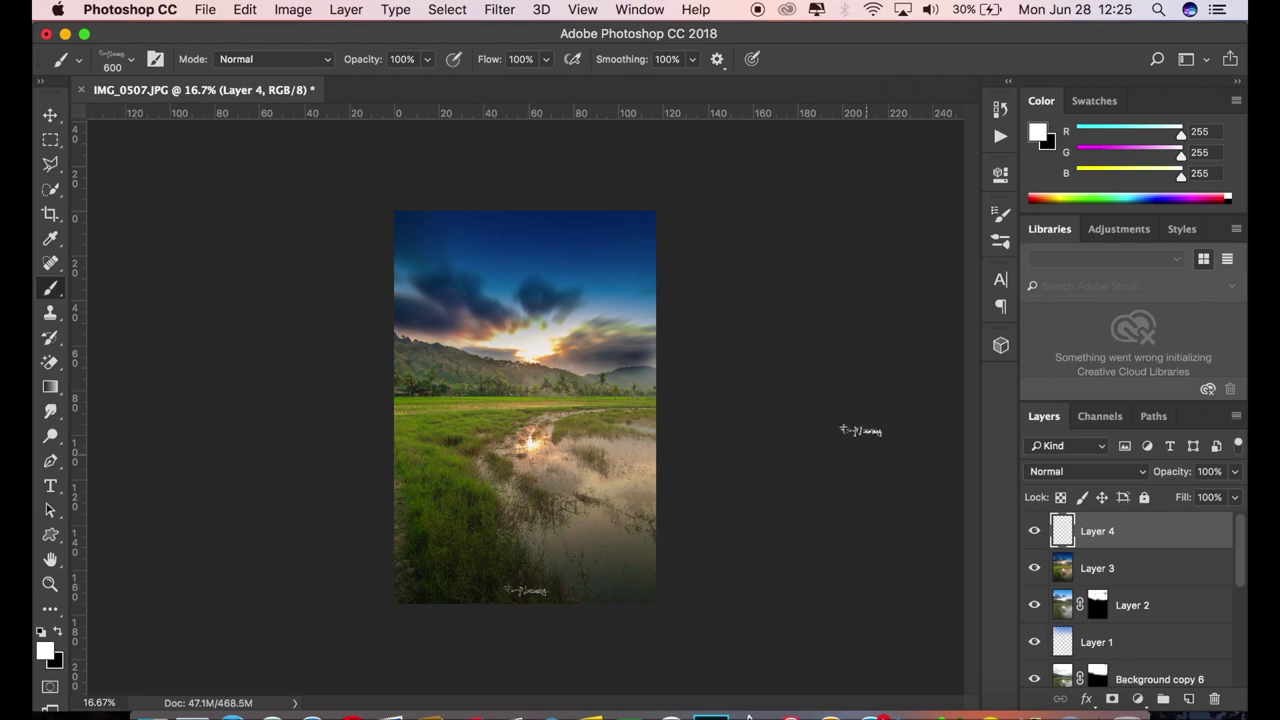